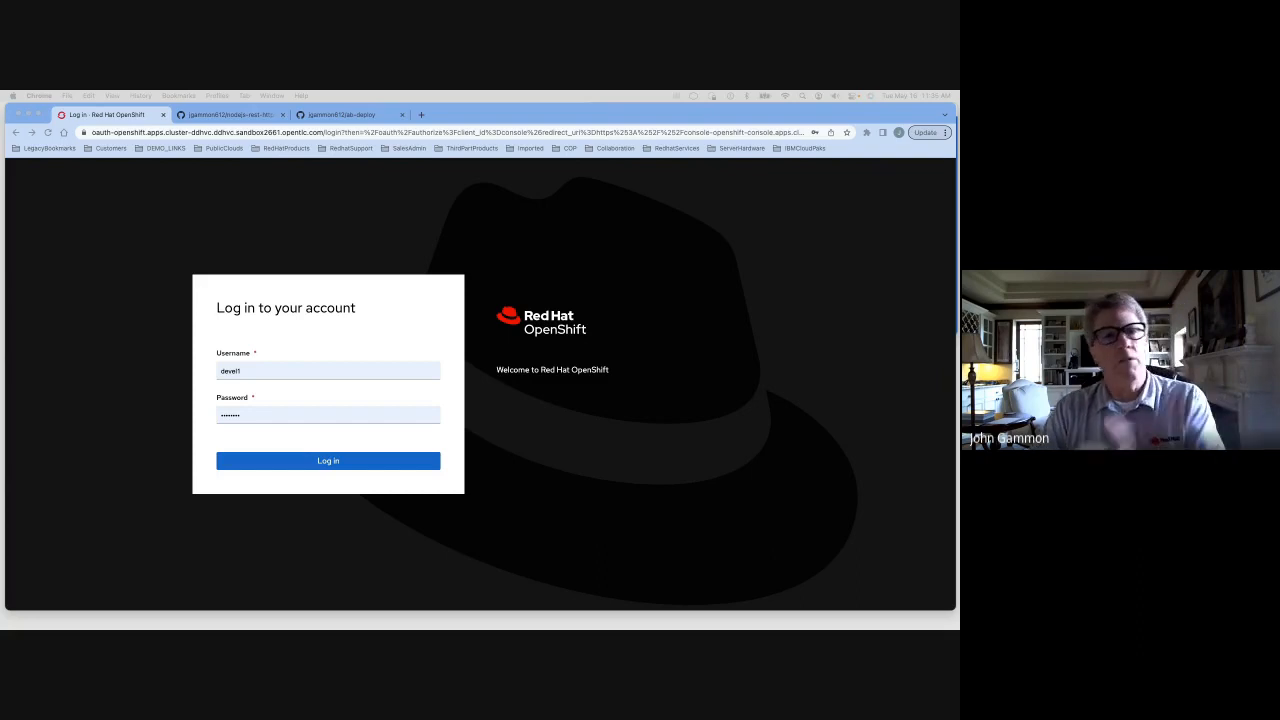
Log in to the OpenShift console with the prefilled developer account
click(323, 465)
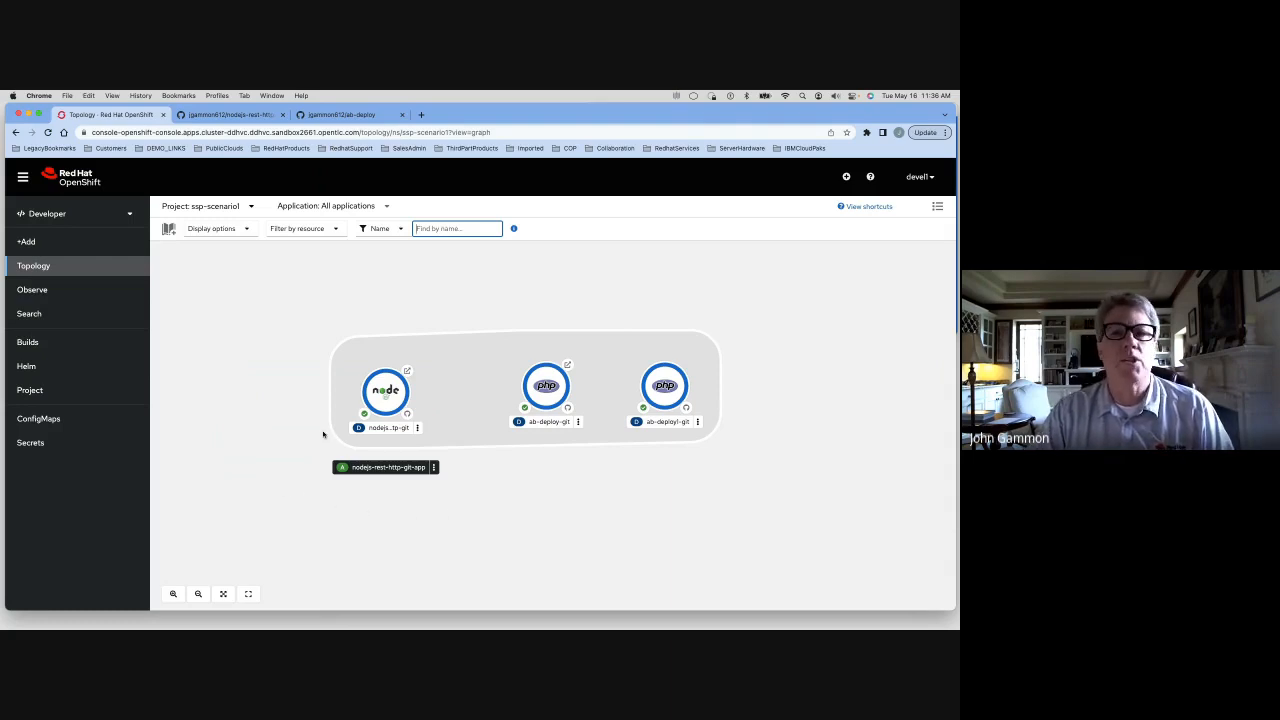
Create a new project named ssp-setupsen1, using the same text as its display name
click(250, 207)
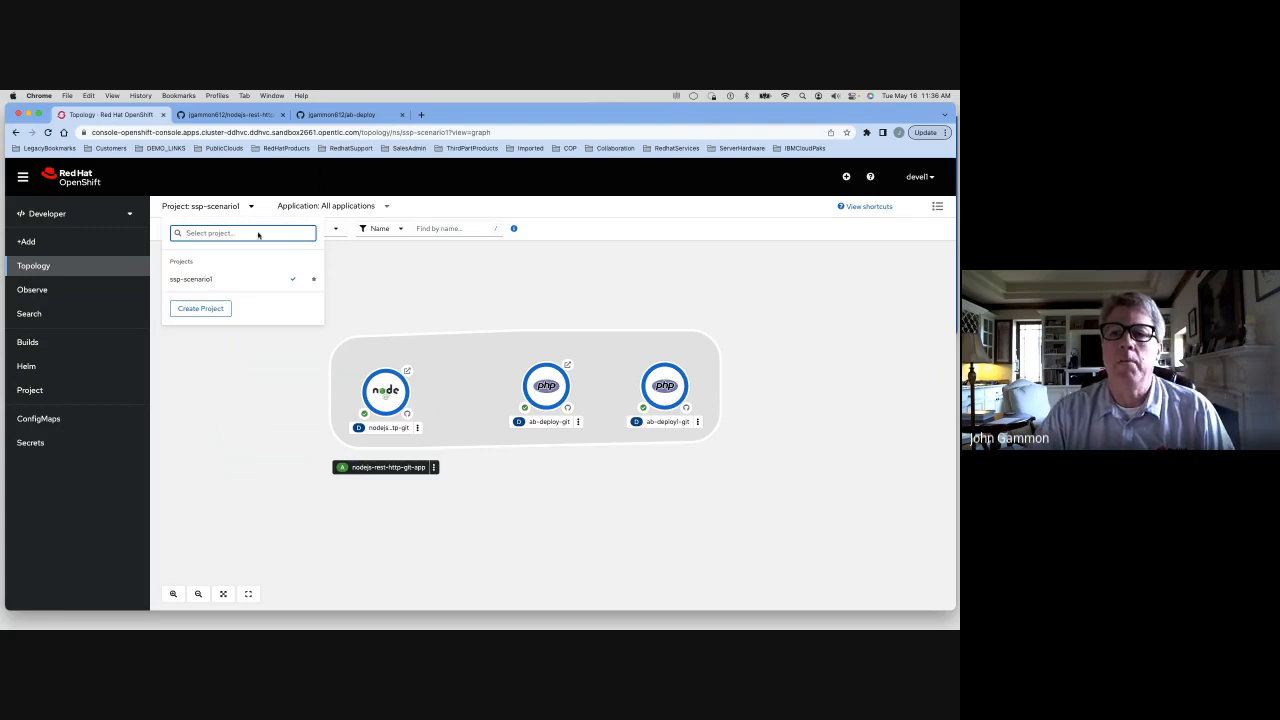
click(205, 309)
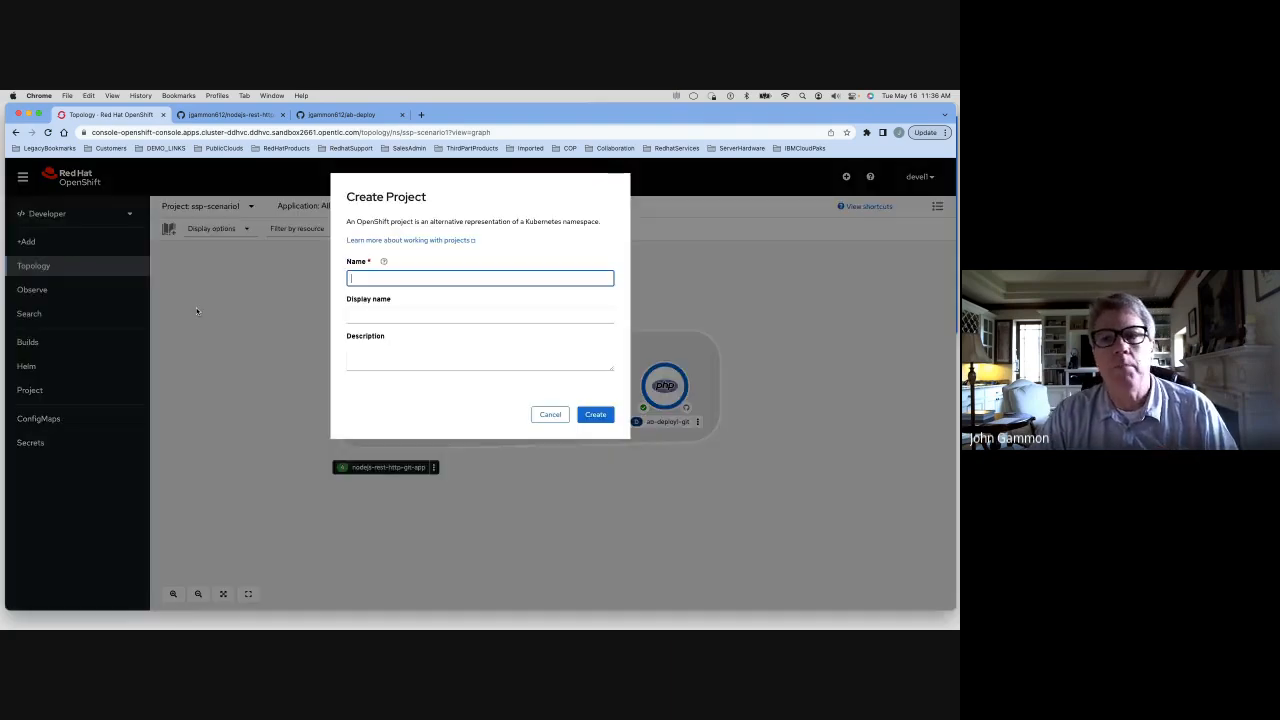
click(401, 277)
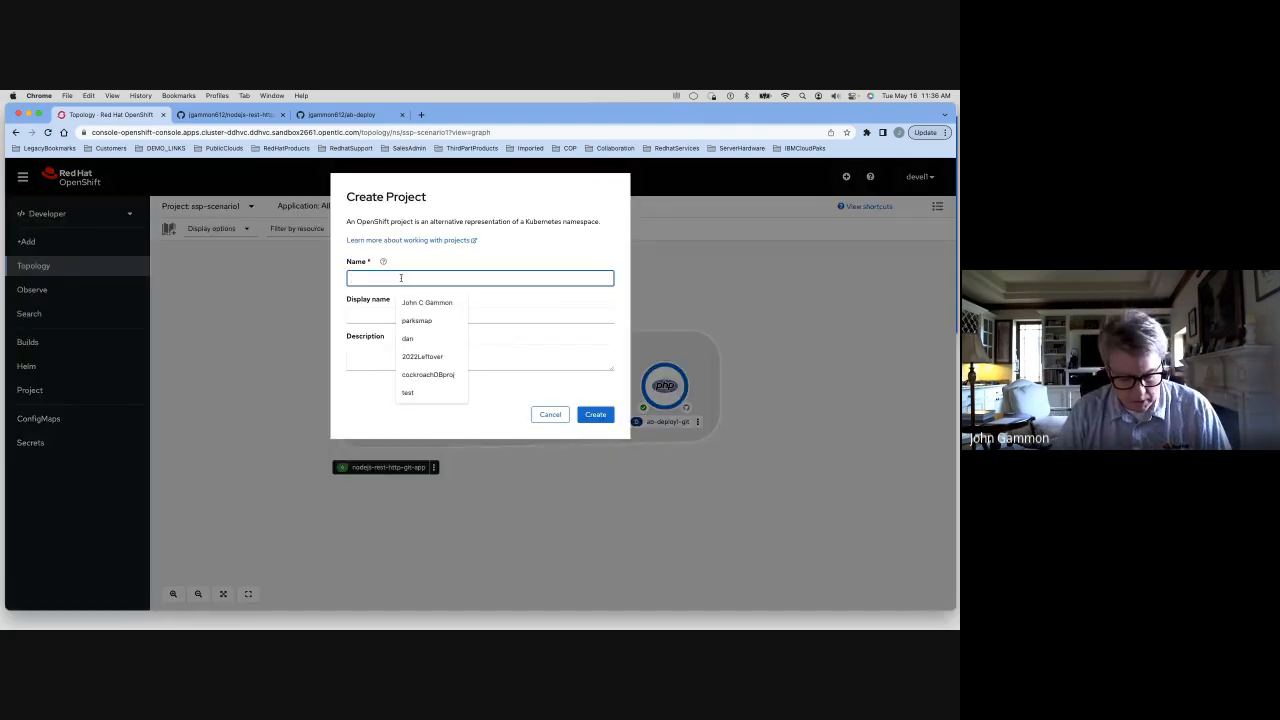
text(ssp)
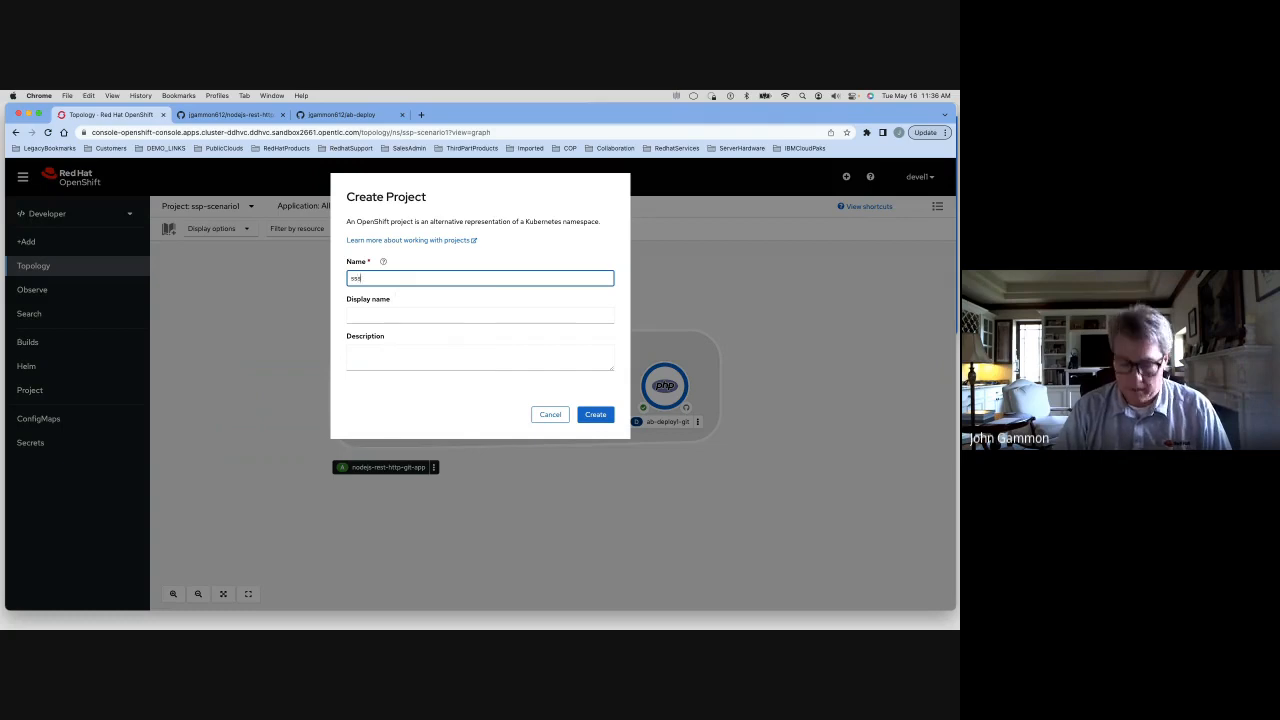
text(-se)
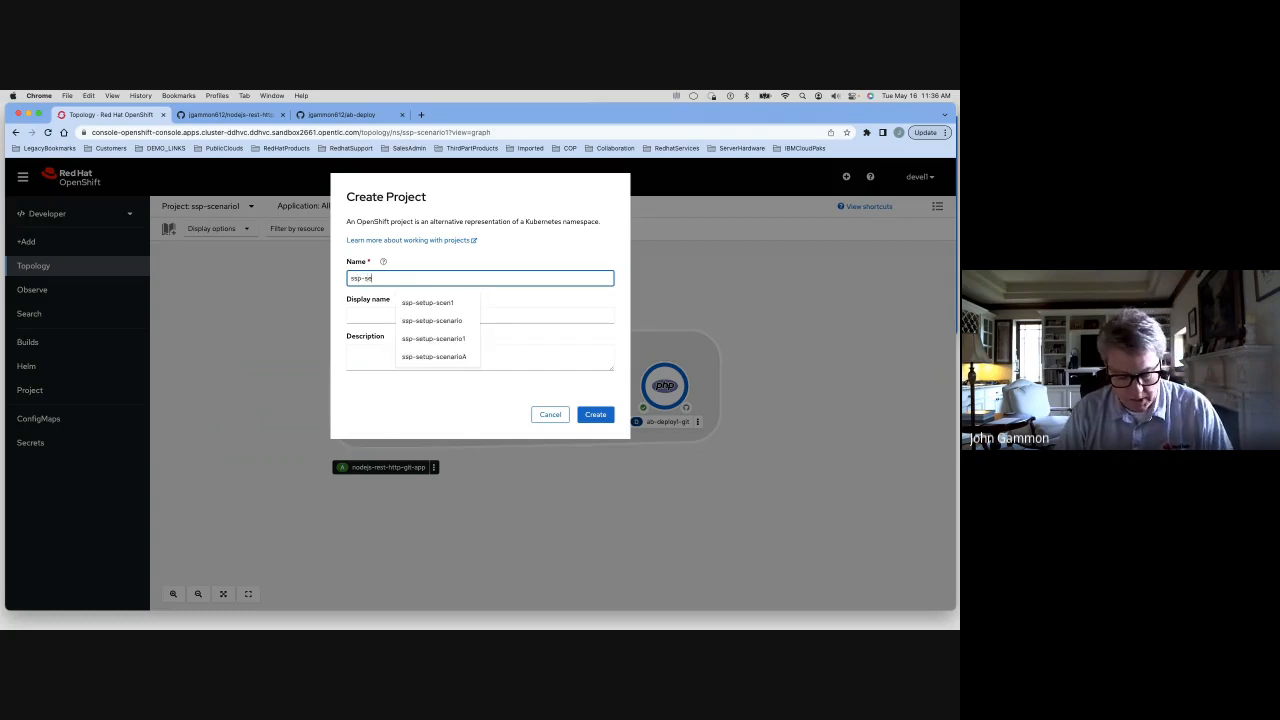
text(tupse)
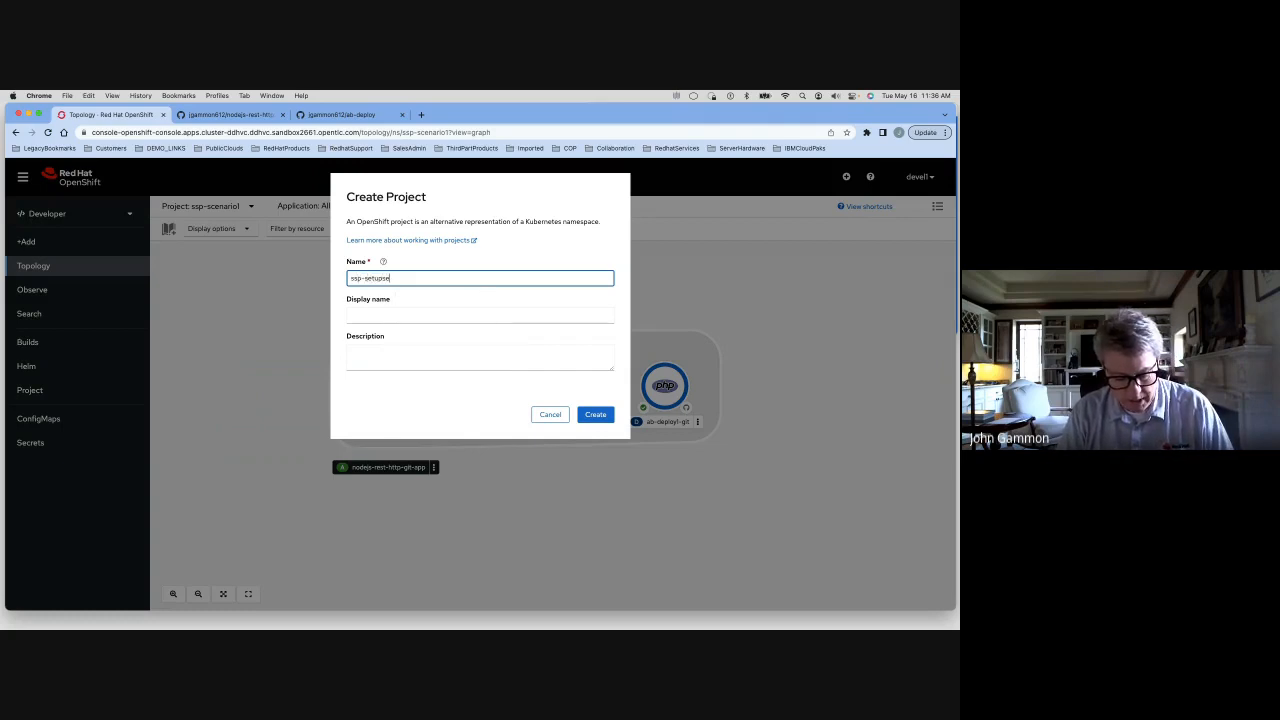
text(n)
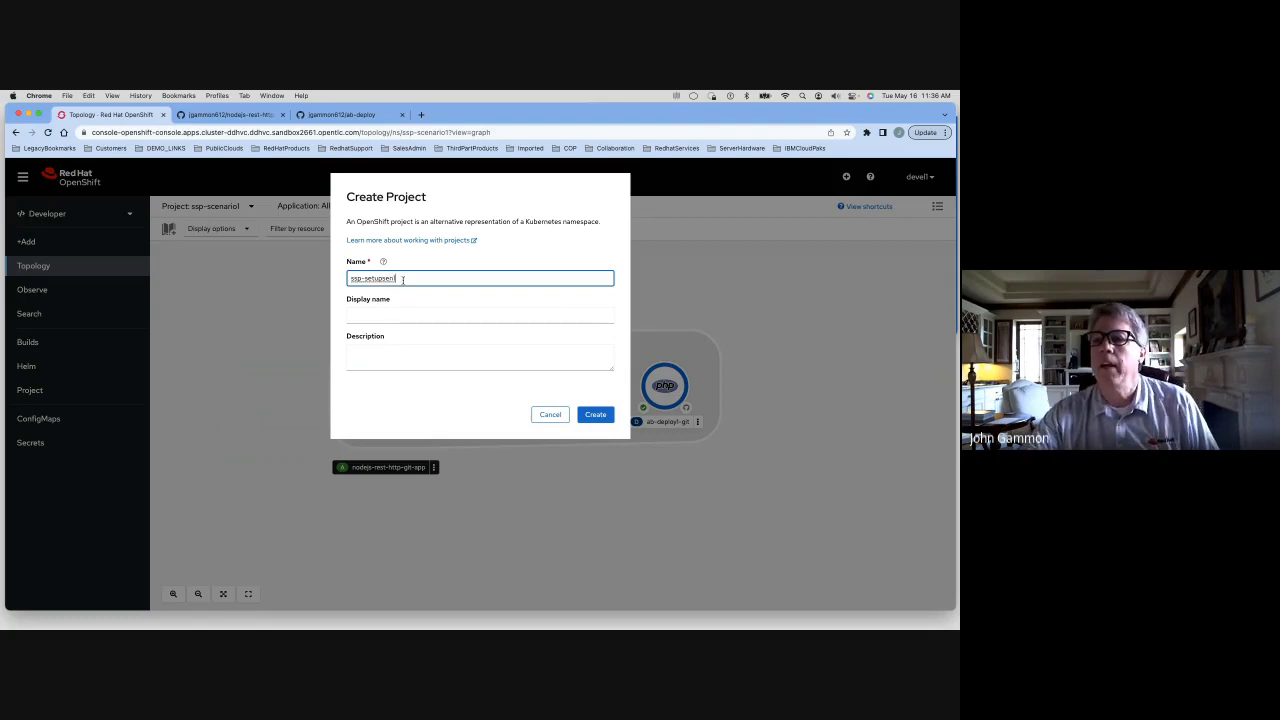
drag(402, 279, 332, 284)
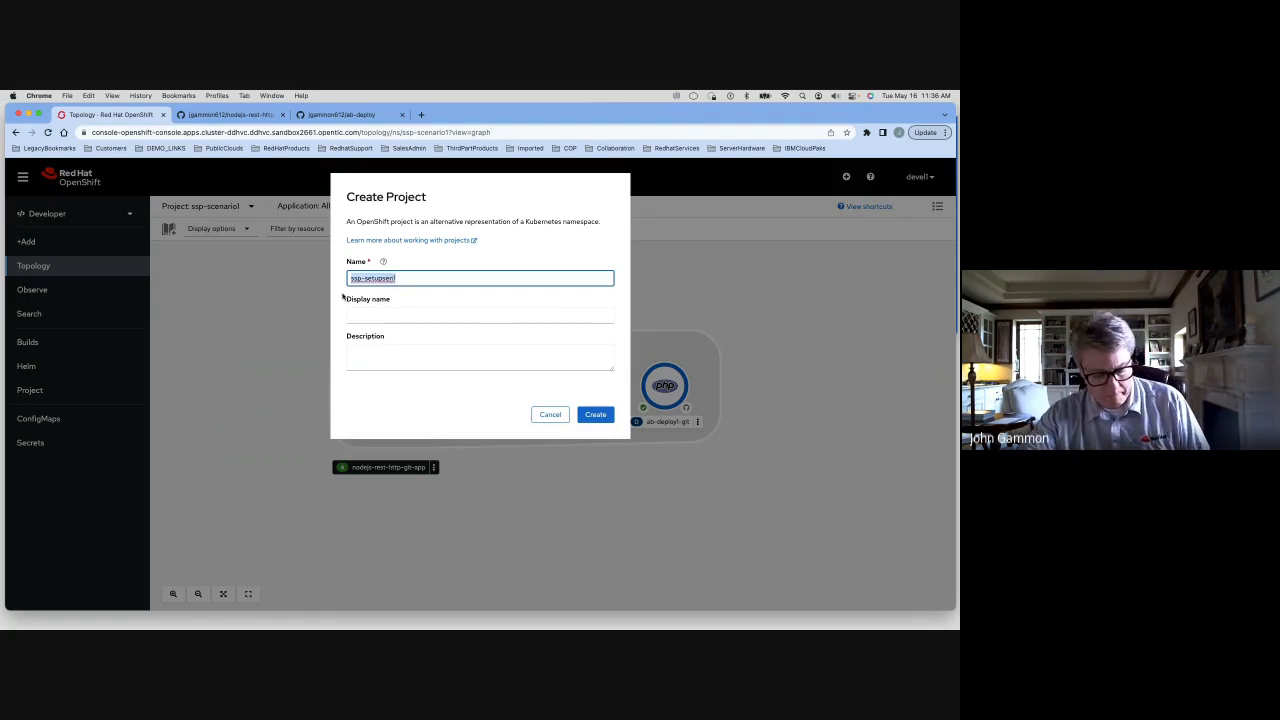
key(super+c)
click(368, 315)
key(super+v)
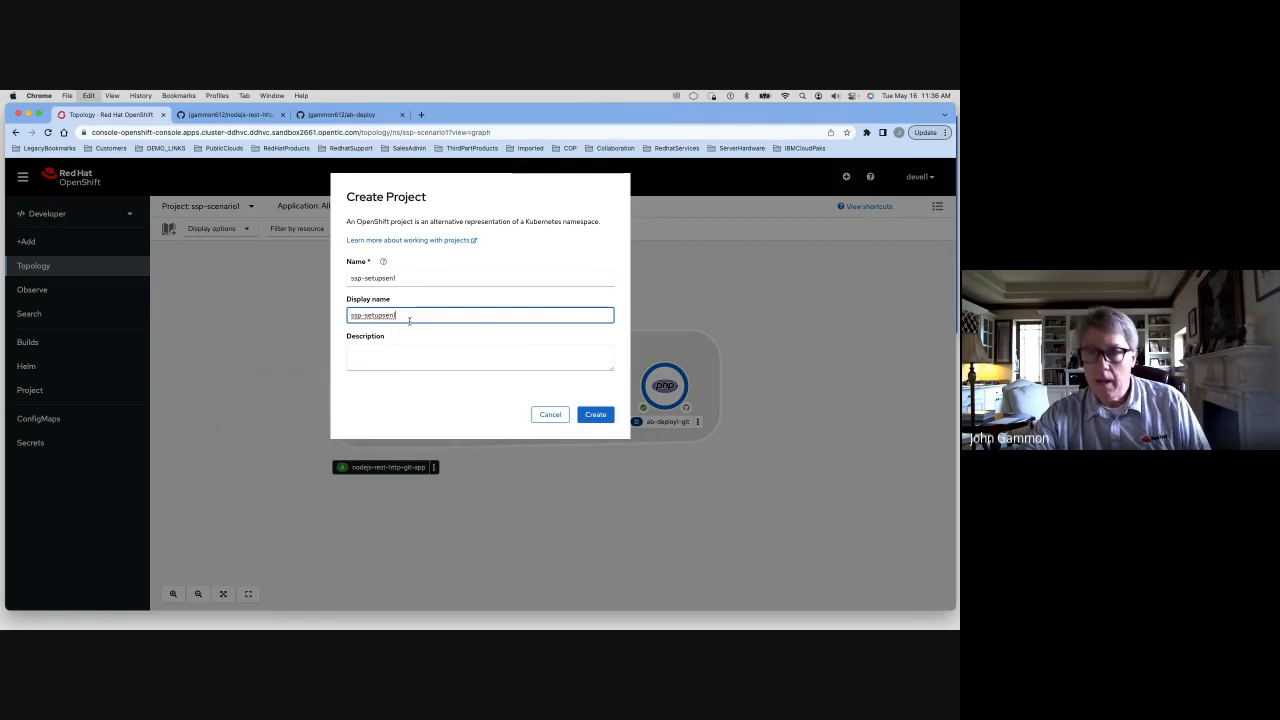
click(592, 414)
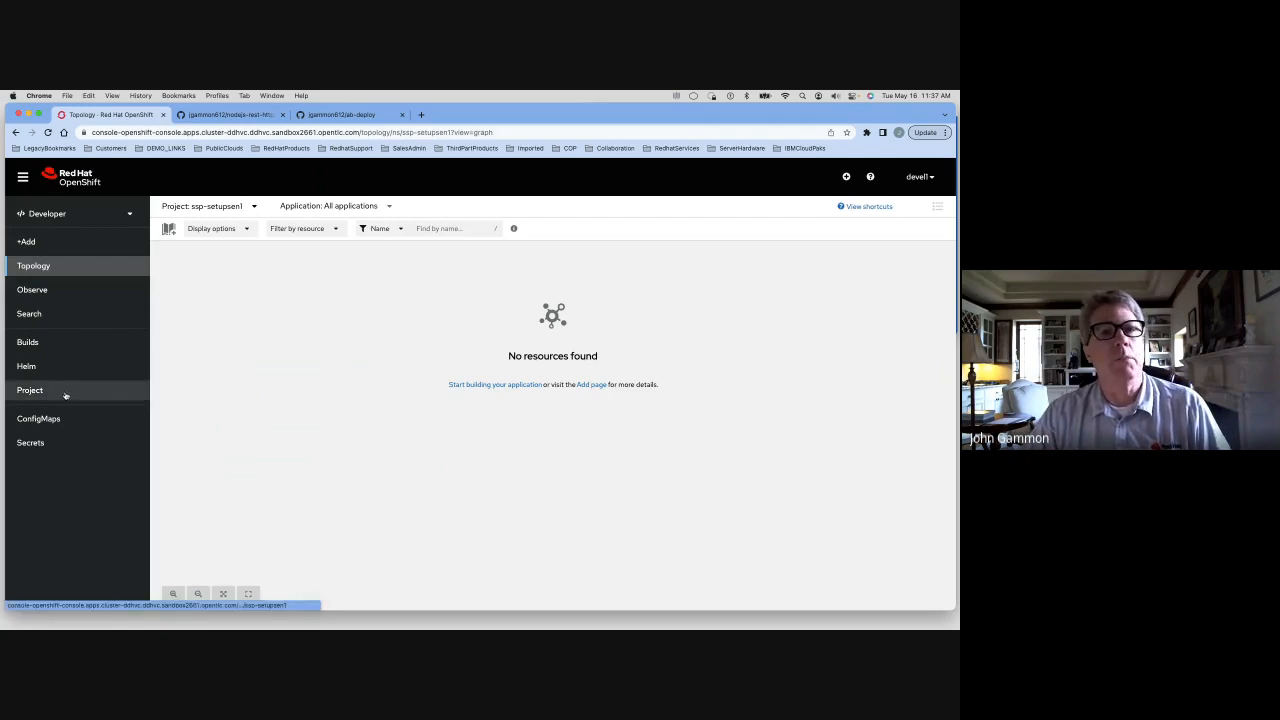
In the project's access settings, add user devel2 with the Edit role, then remove that row unsaved
click(30, 390)
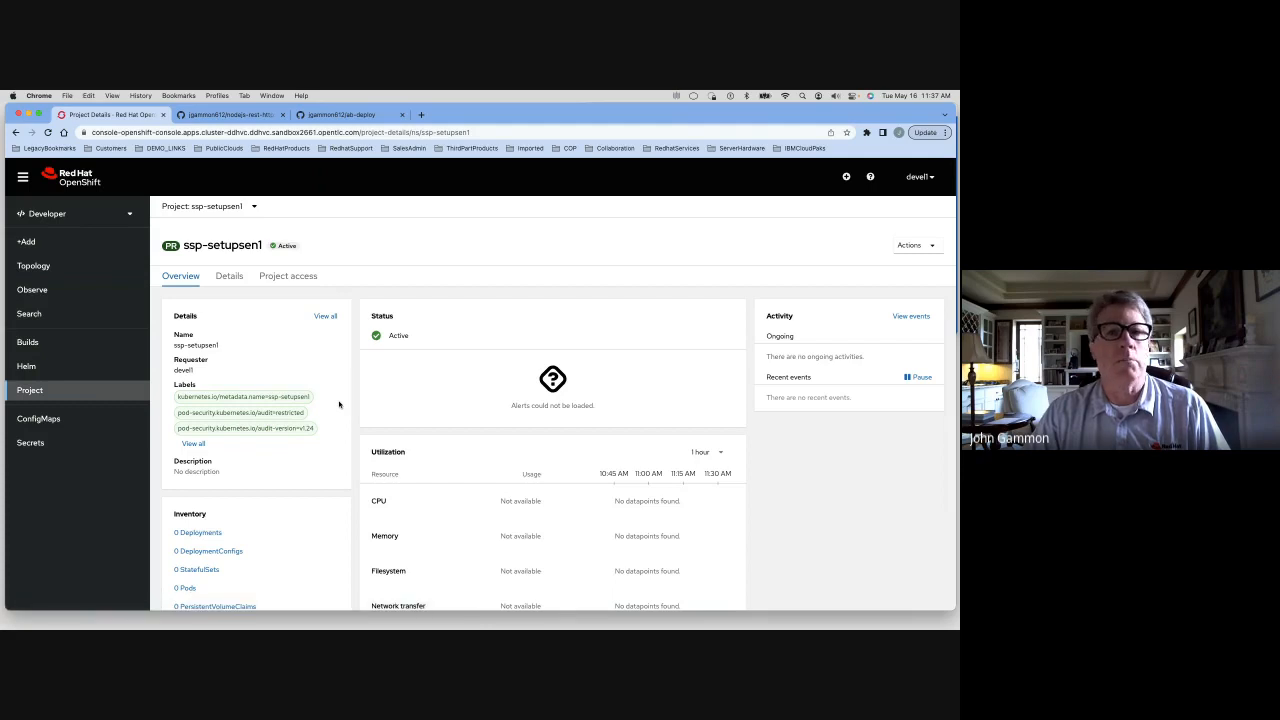
click(288, 277)
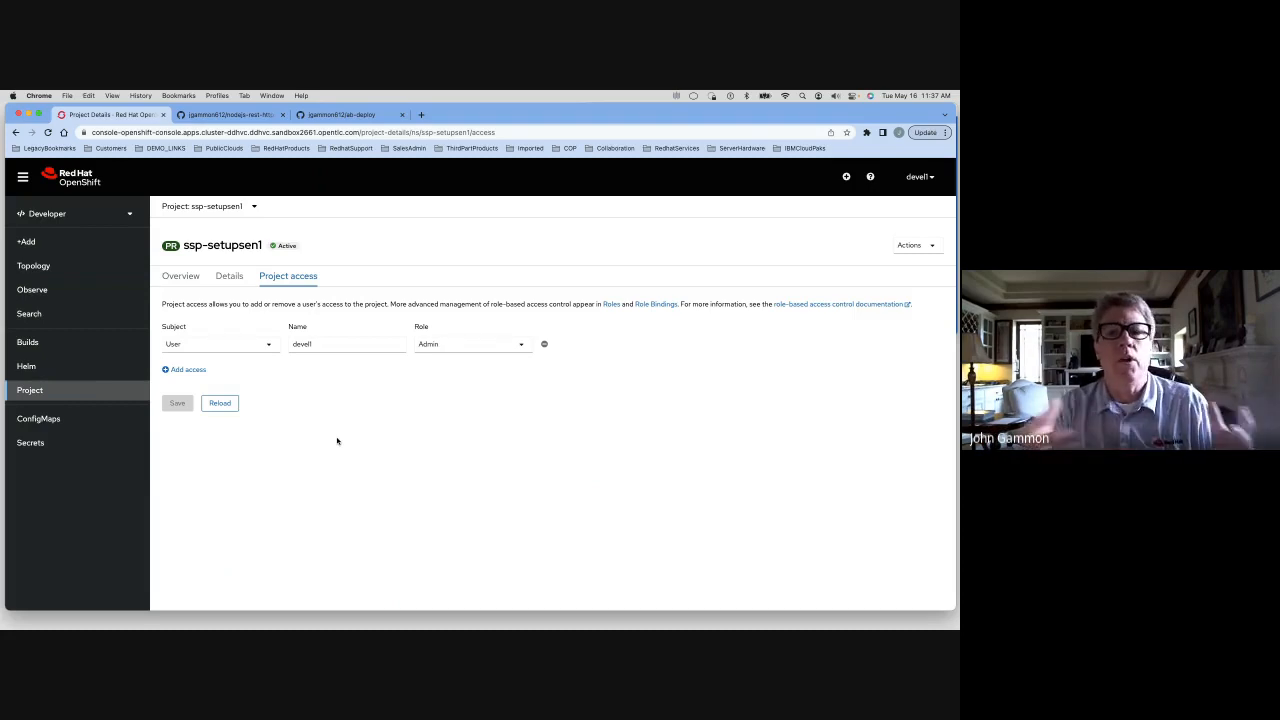
click(182, 369)
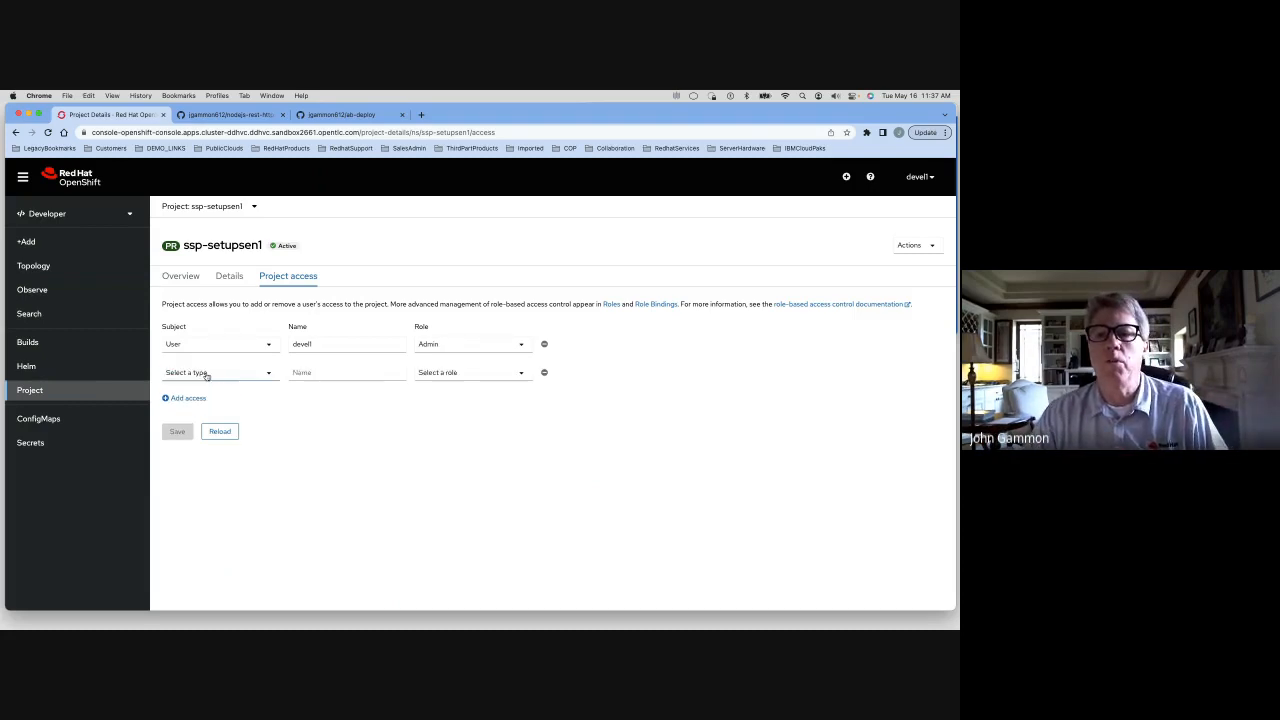
click(271, 374)
click(200, 431)
click(366, 372)
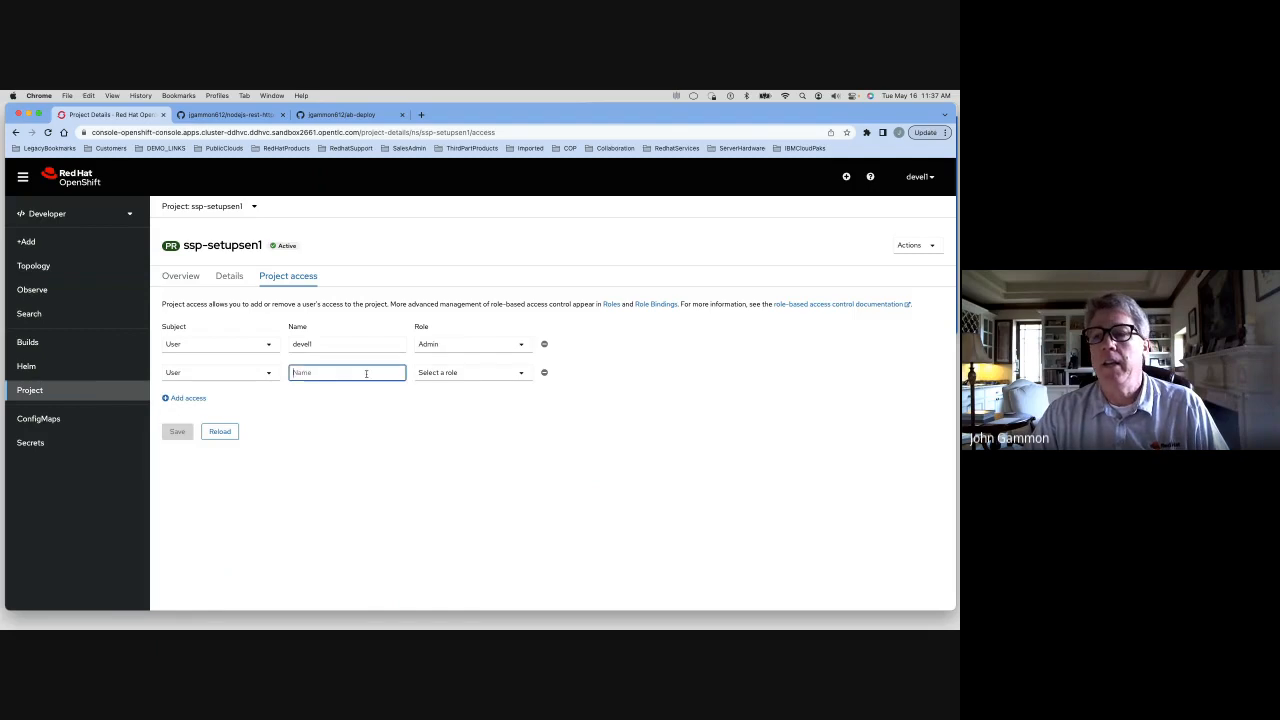
click(365, 396)
click(452, 373)
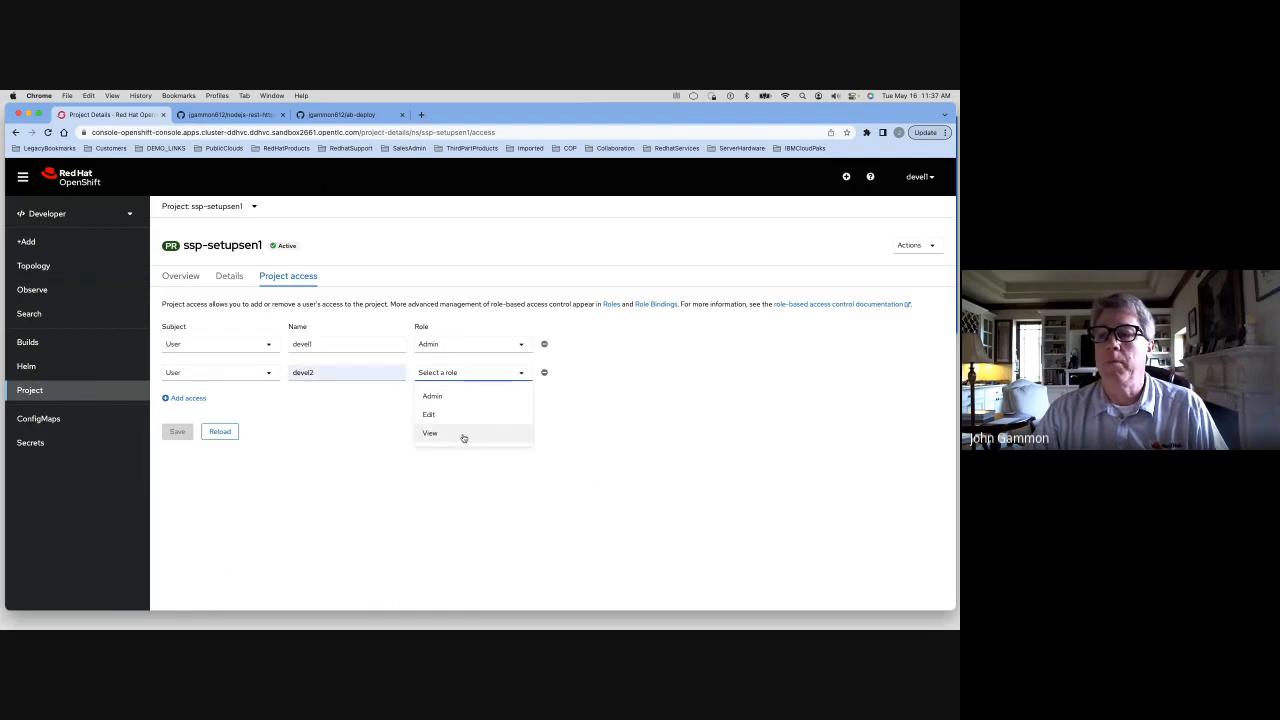
click(455, 418)
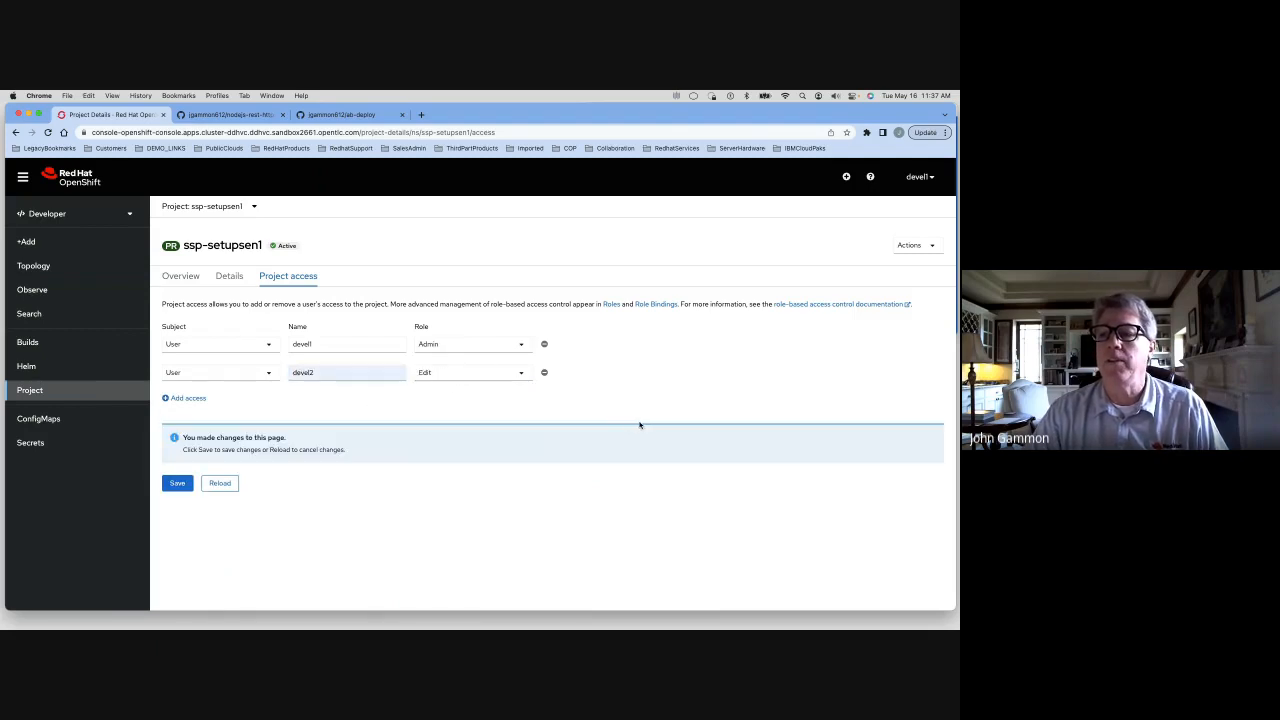
click(545, 374)
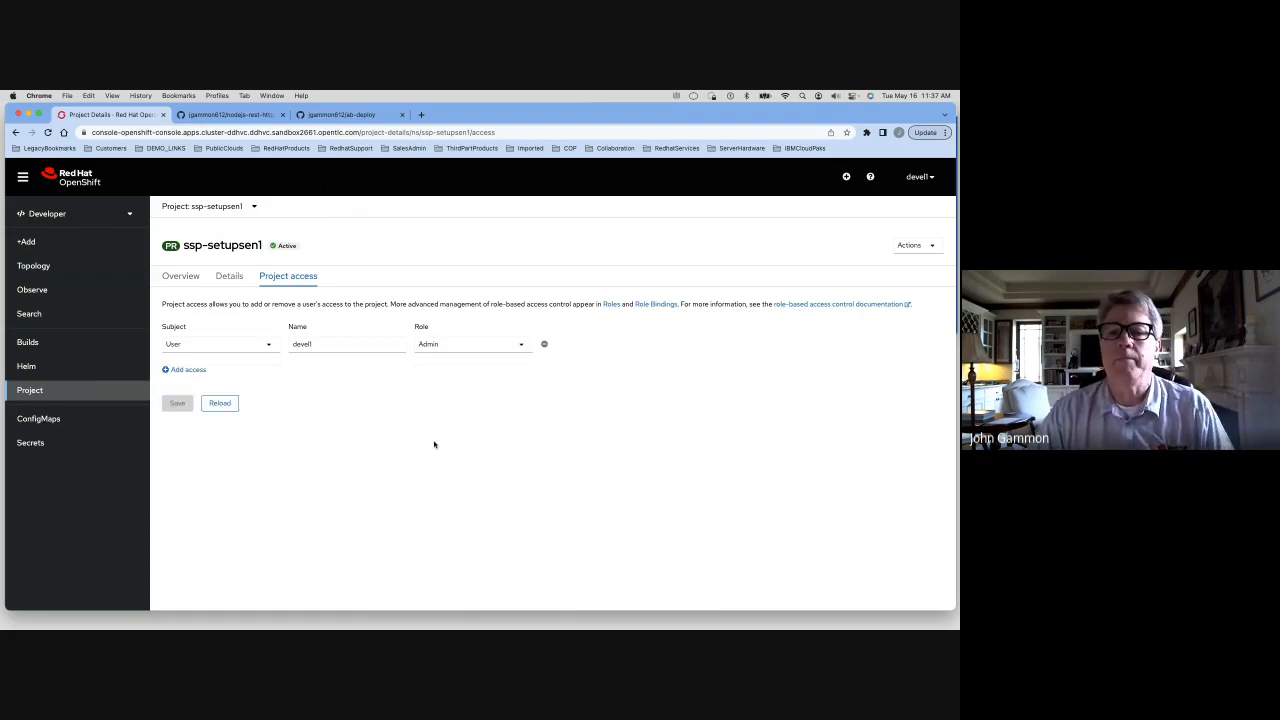
Browse the Developer Catalog's full item list and its Languages category
click(33, 266)
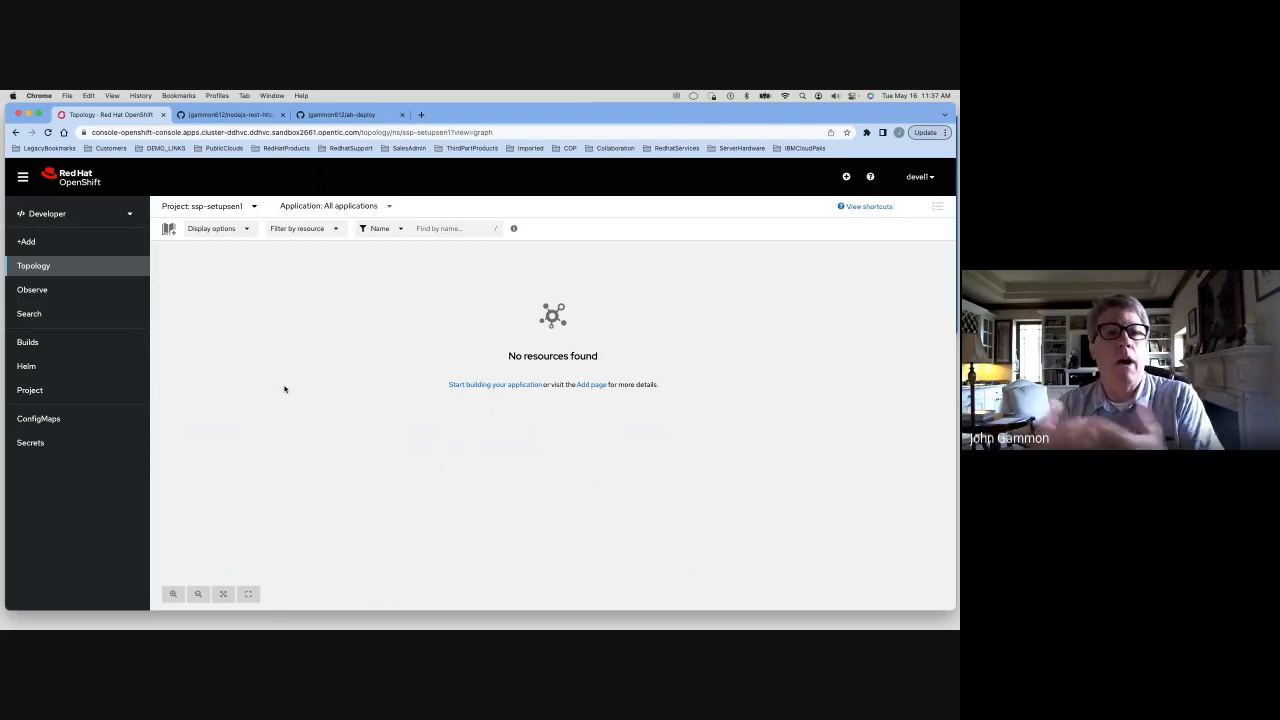
click(43, 243)
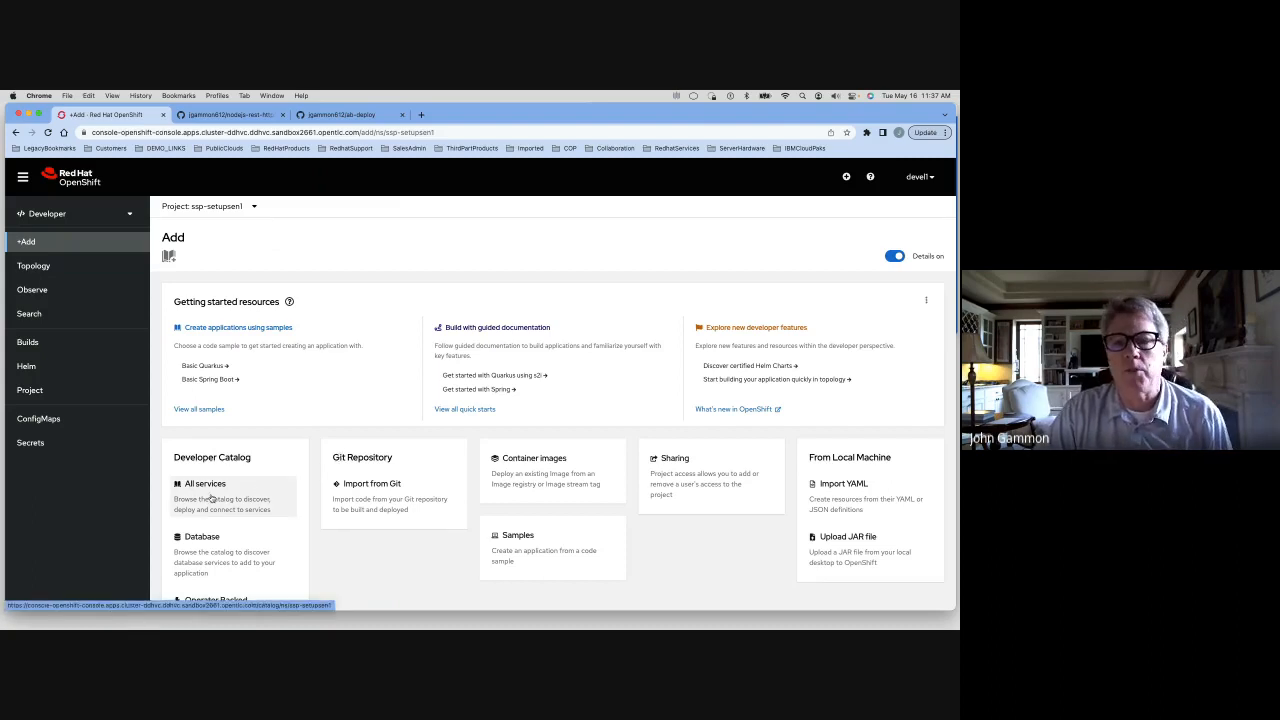
click(212, 498)
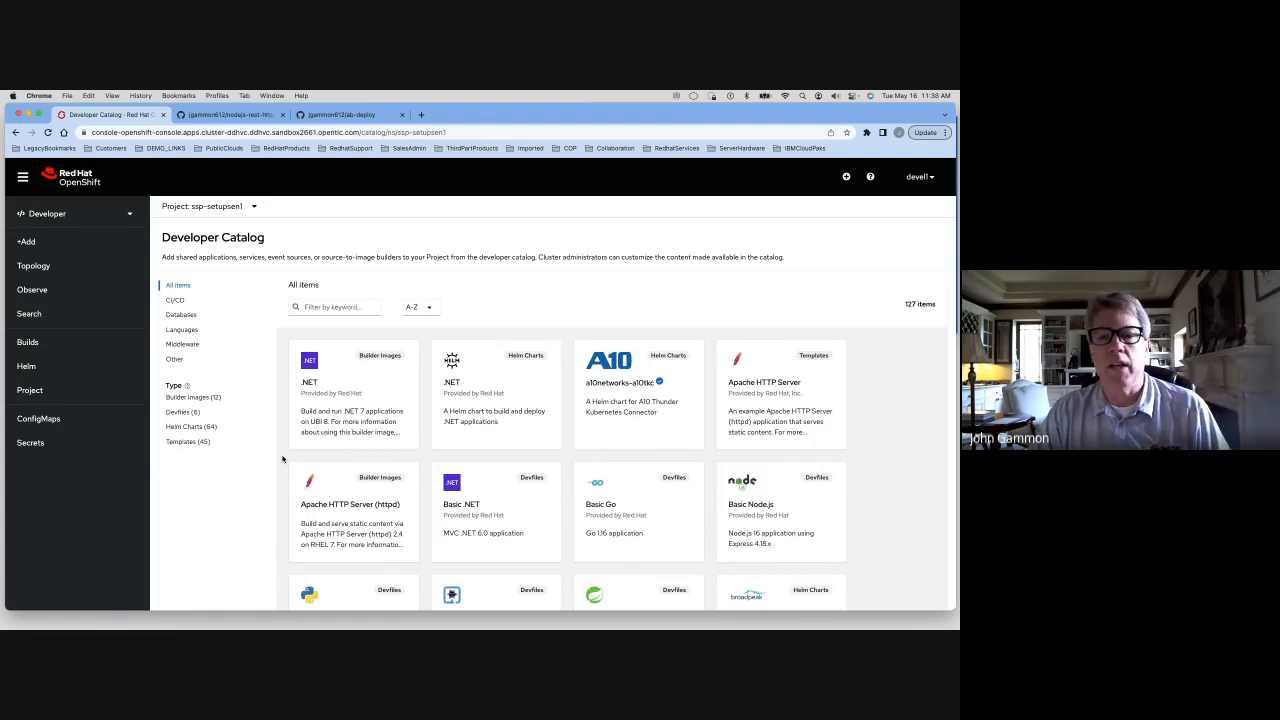
scroll(270, 440, down, 10)
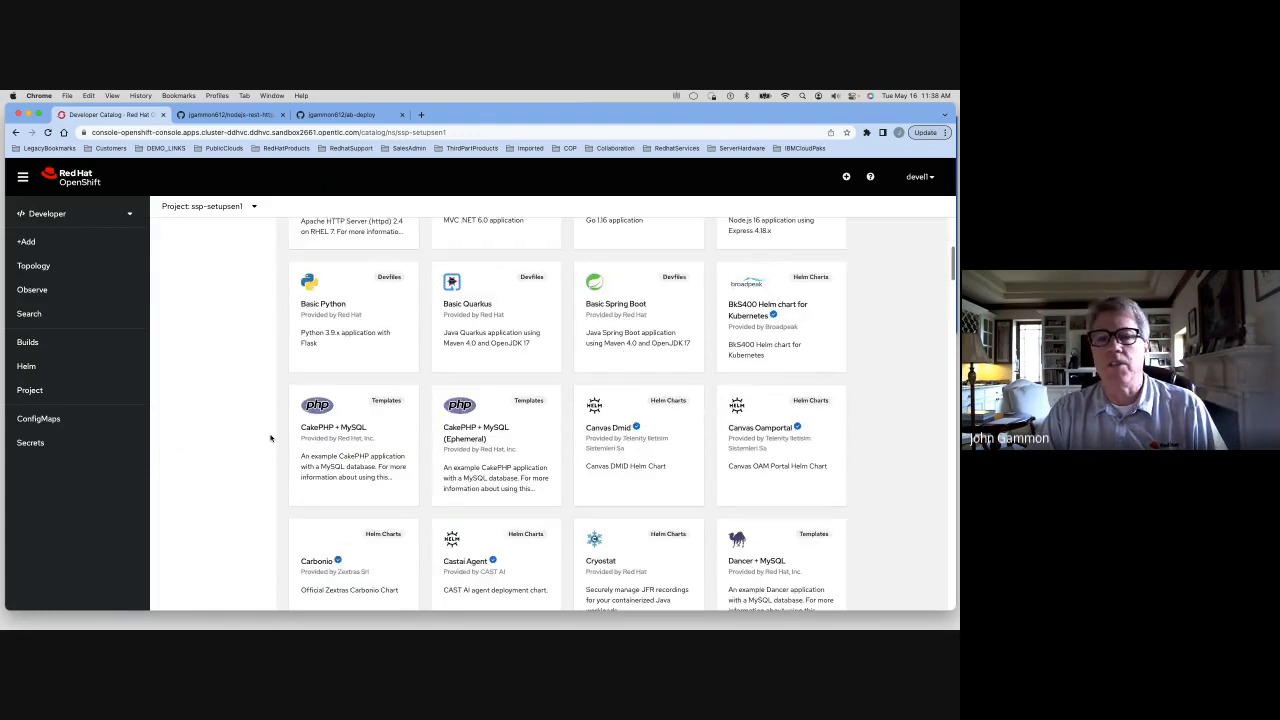
scroll(270, 438, down, 2)
scroll(270, 438, up, 15)
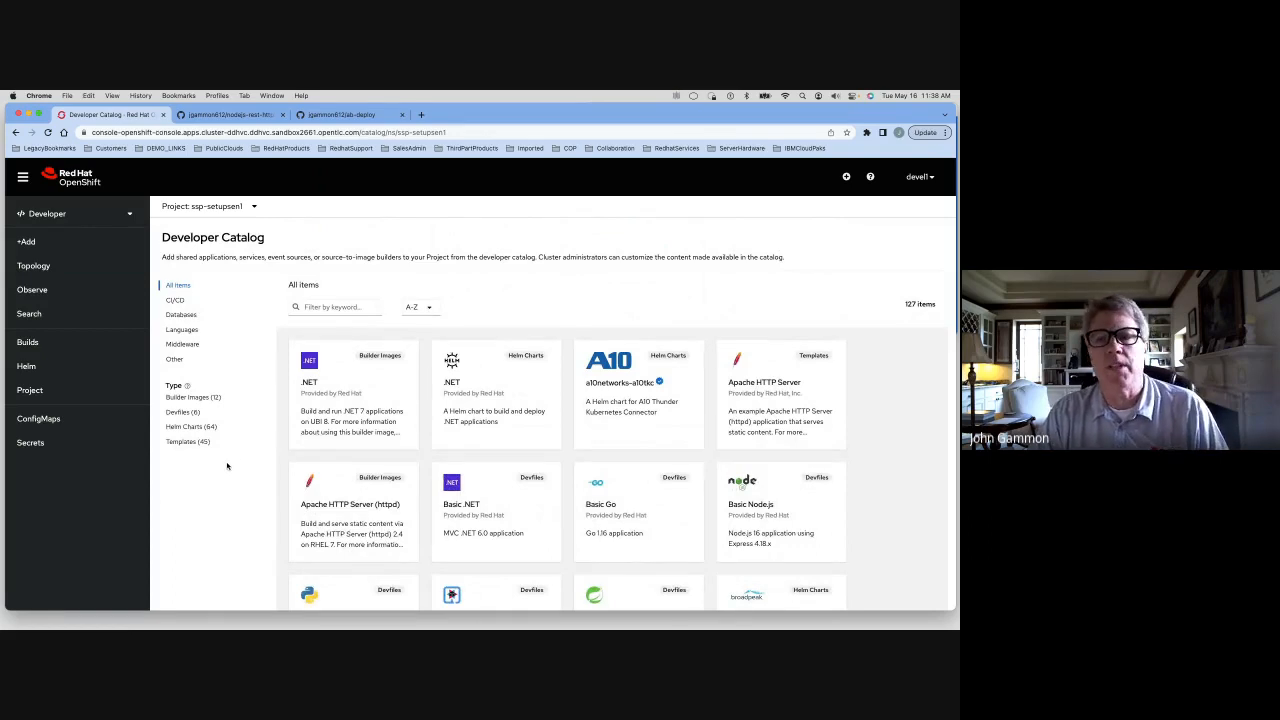
click(183, 330)
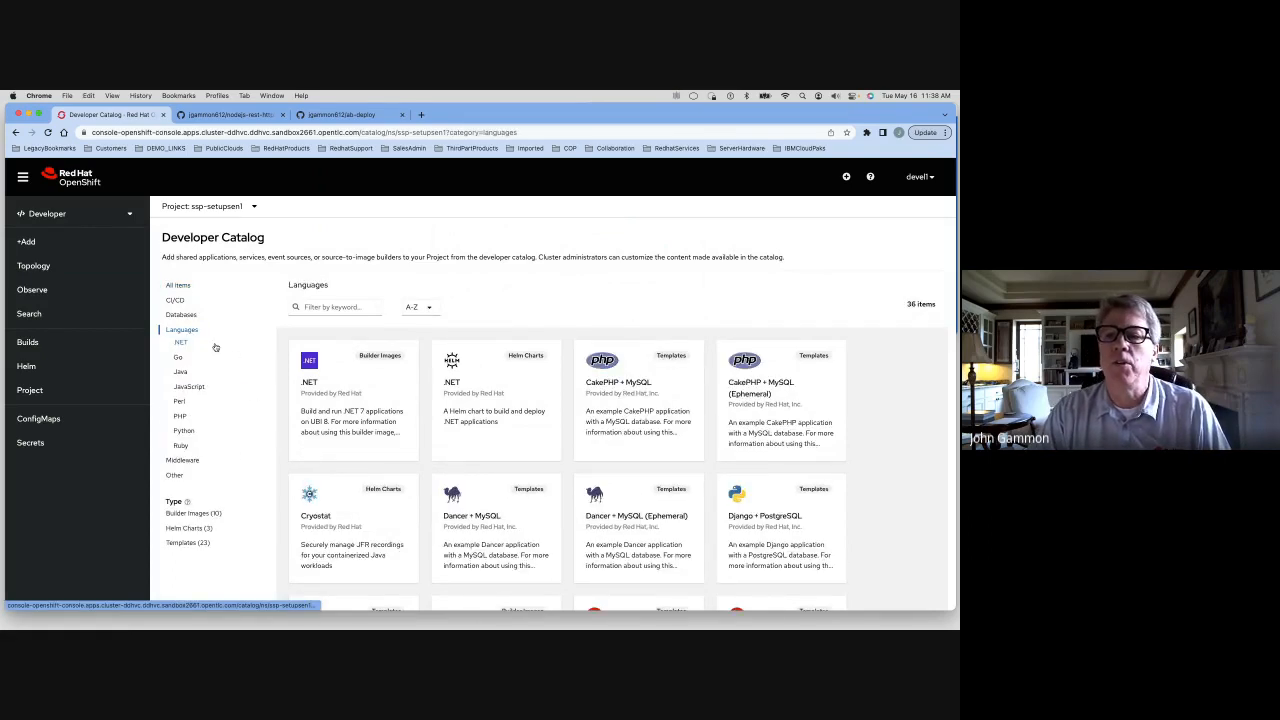
scroll(201, 355, down, 3)
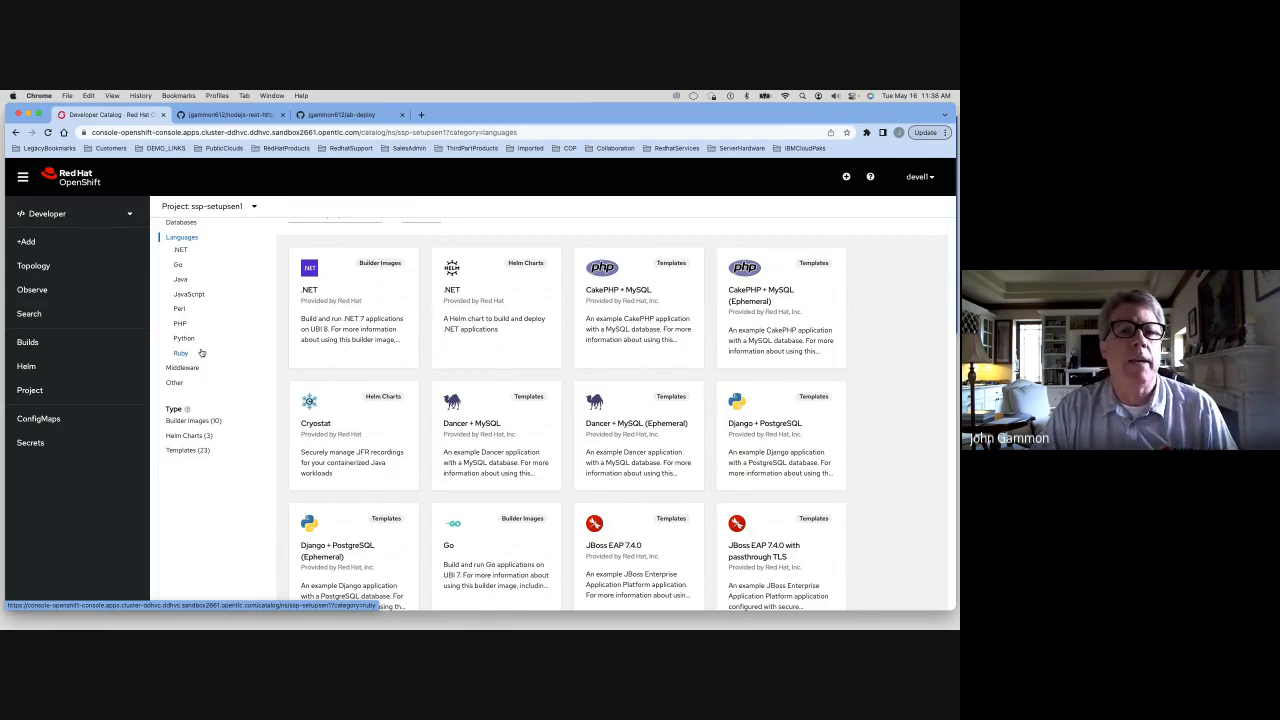
scroll(215, 350, up, 2)
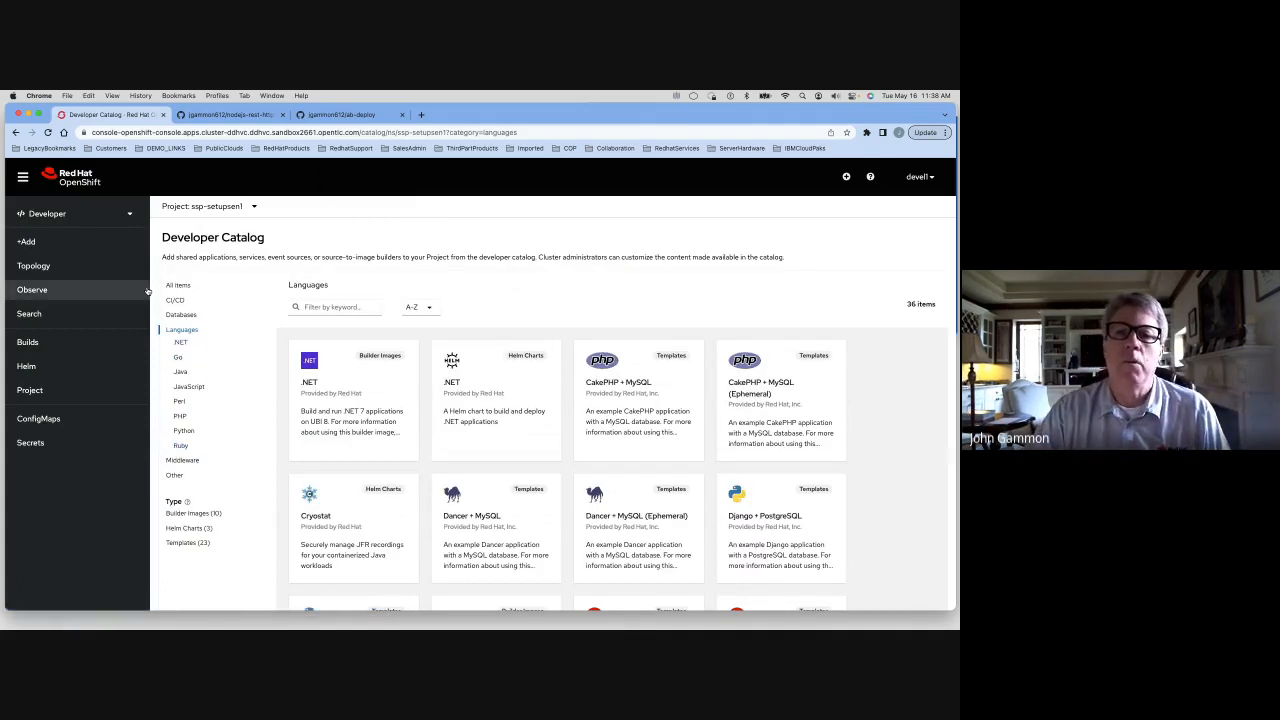
Start an Import from Git and paste the nodejs-rest-http repository's clone URL copied from GitHub as the Git Repo URL
click(26, 241)
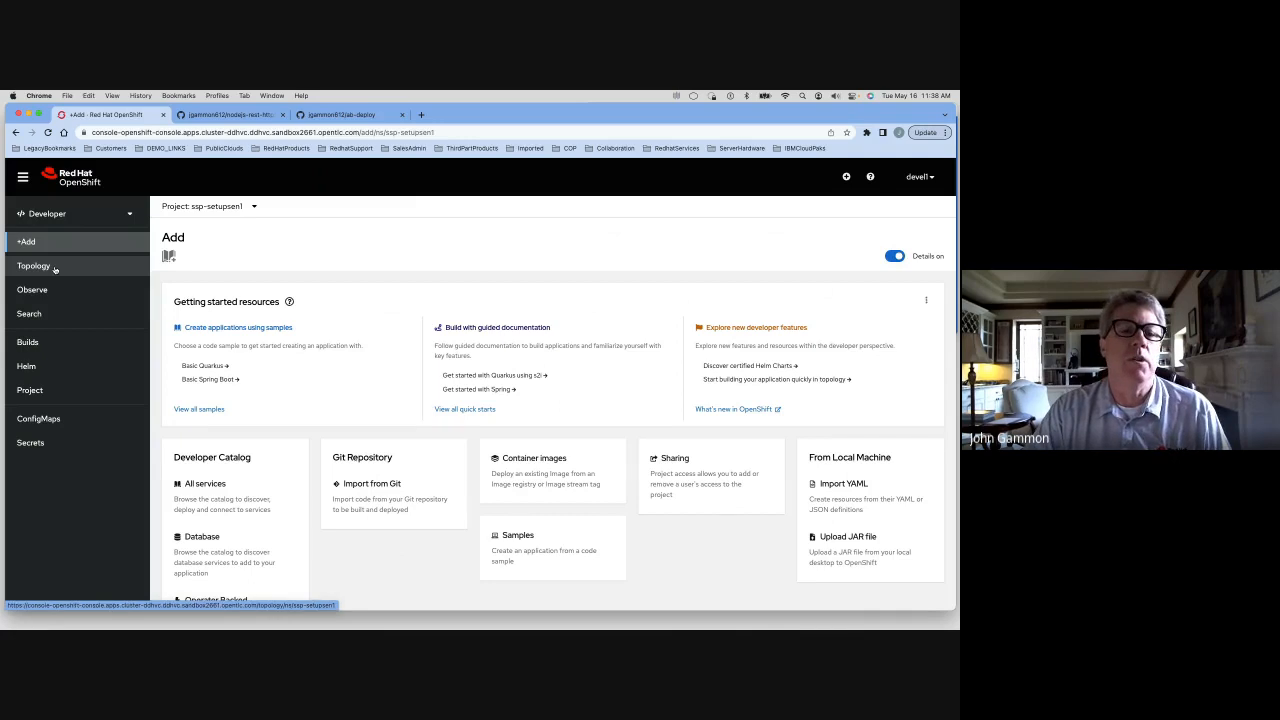
click(378, 498)
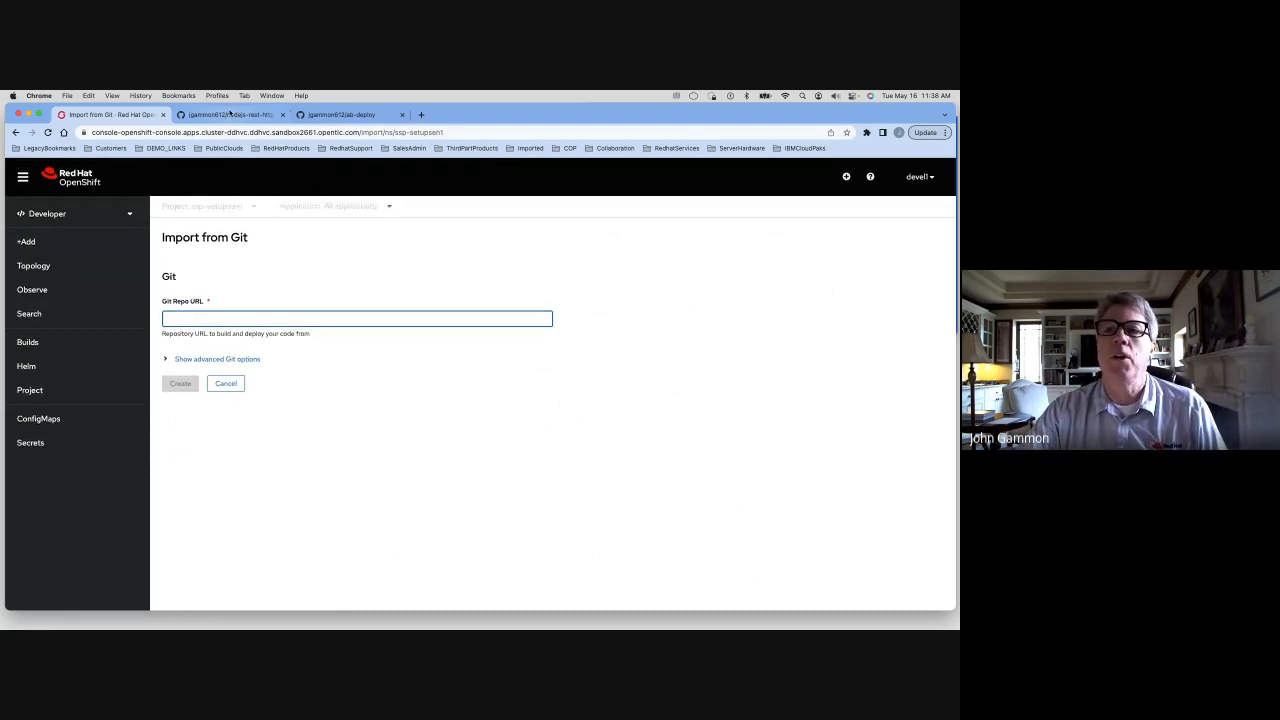
click(228, 114)
click(600, 275)
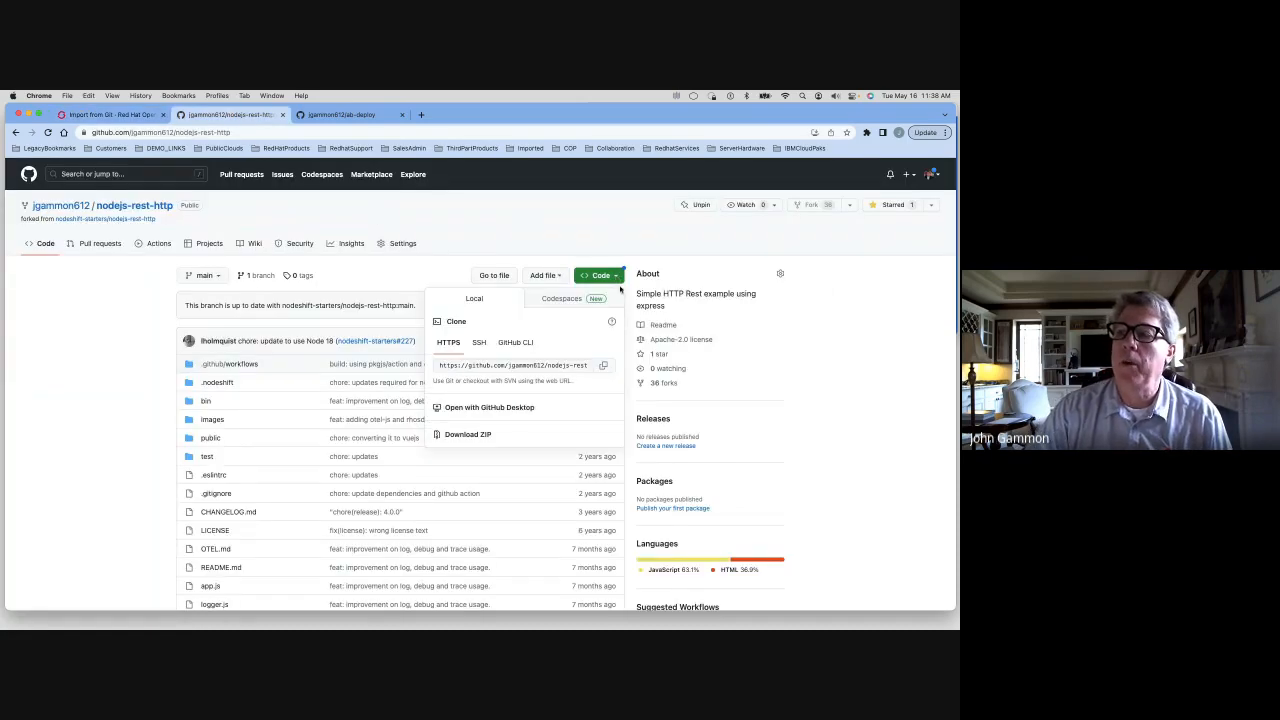
click(607, 367)
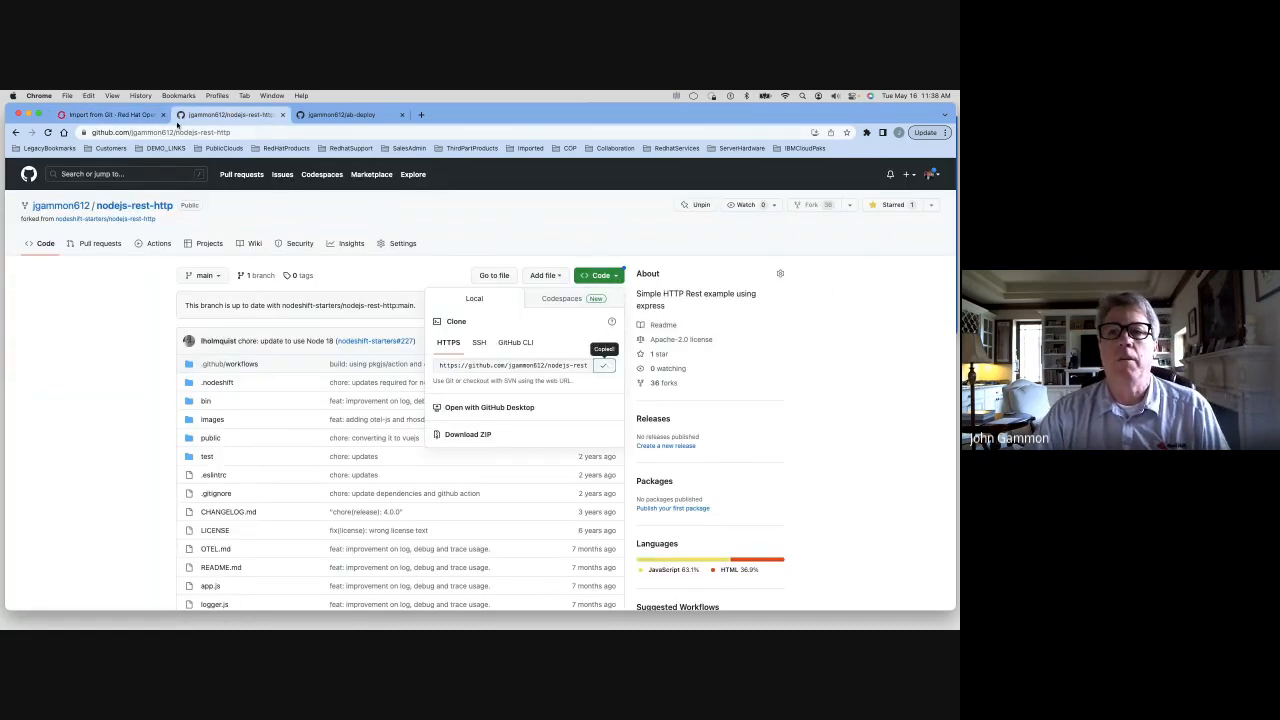
click(125, 116)
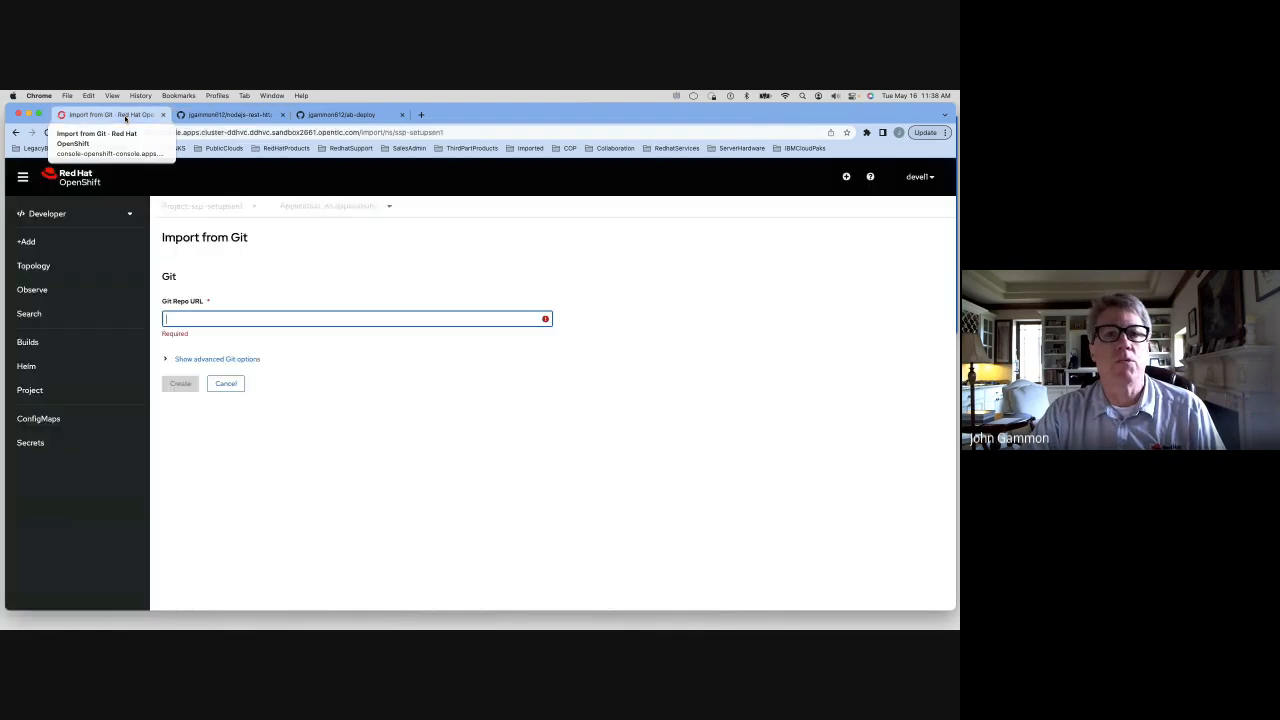
right_click(197, 321)
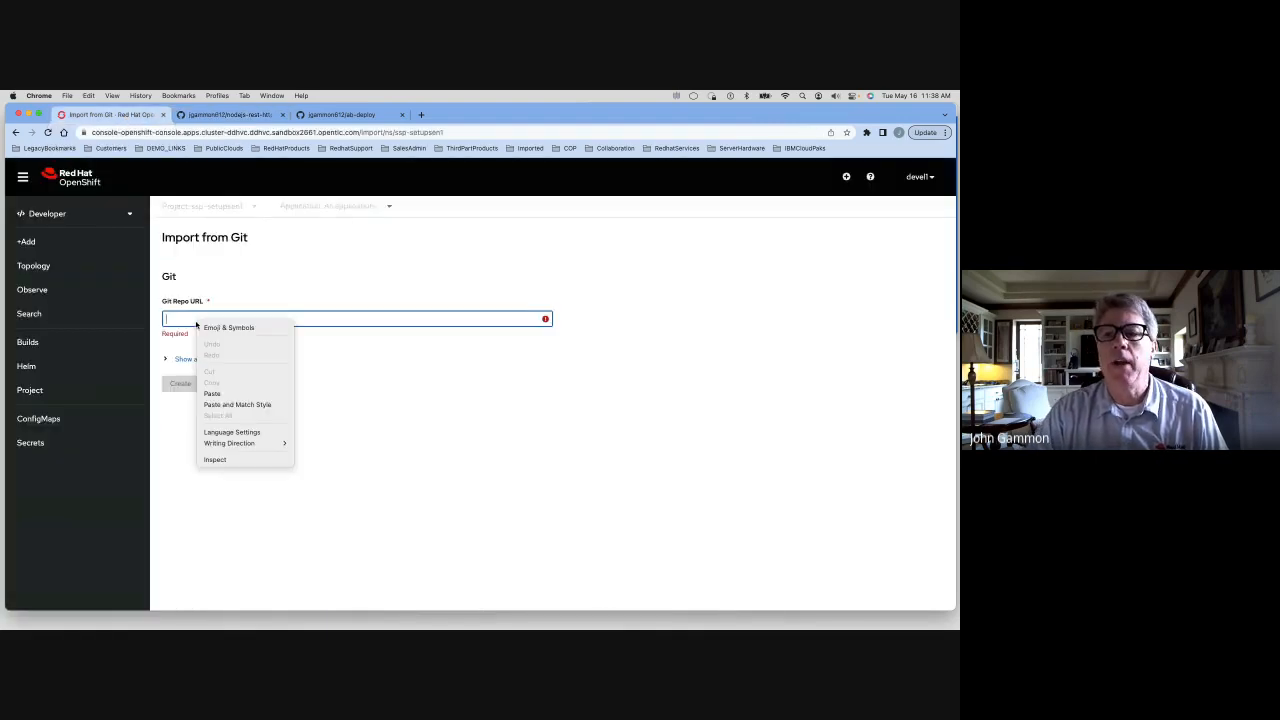
click(226, 393)
key(super+v)
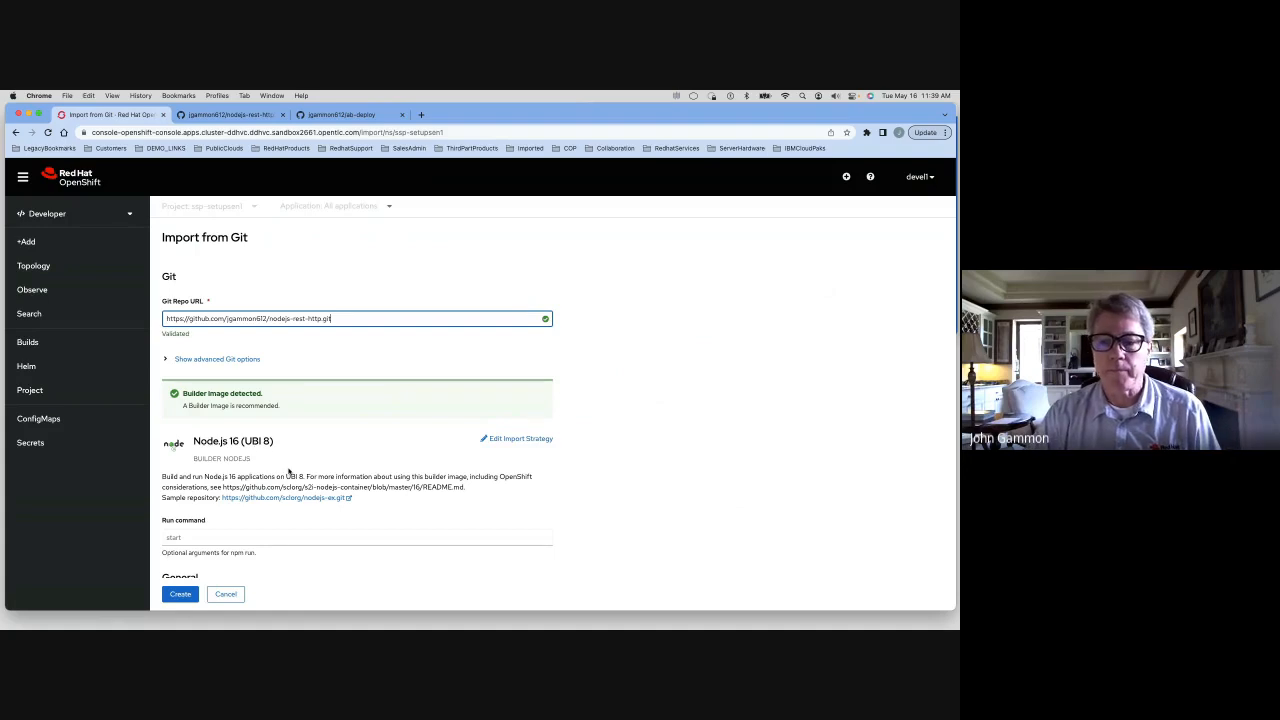
Review the import form's builder image, general settings and advanced options
scroll(289, 471, down, 5)
scroll(289, 471, down, 1)
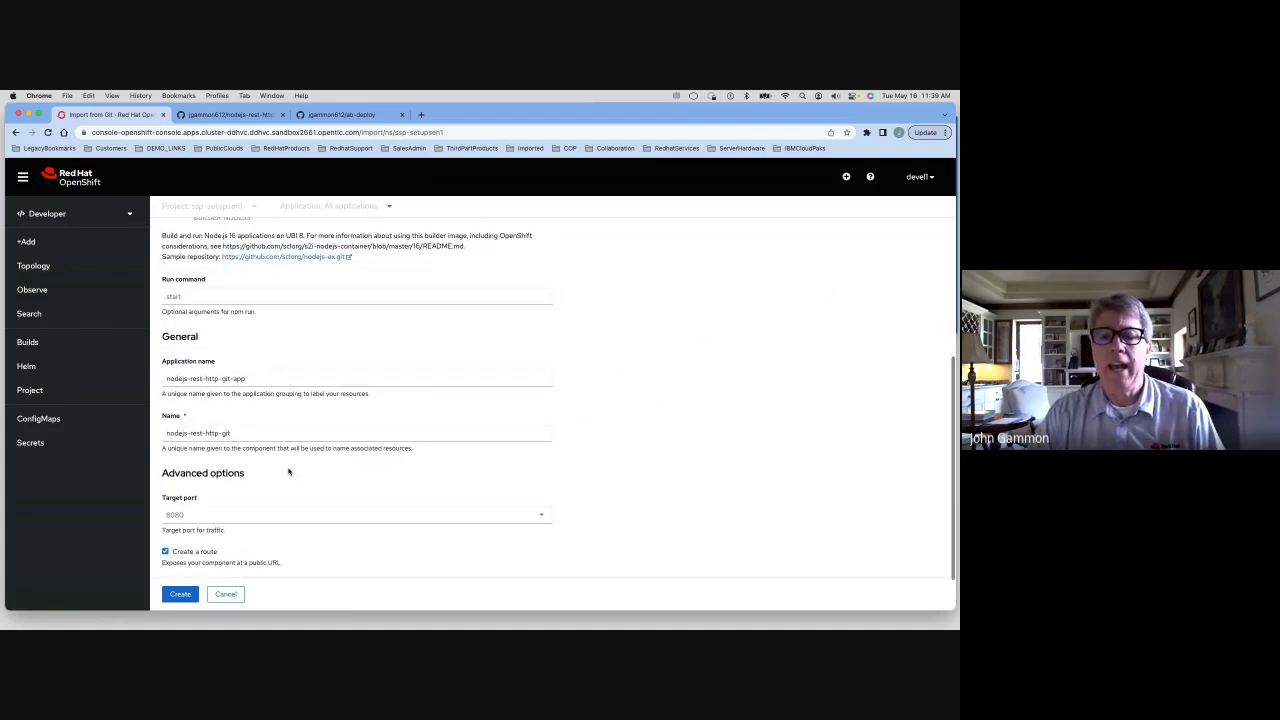
scroll(289, 471, down, 1)
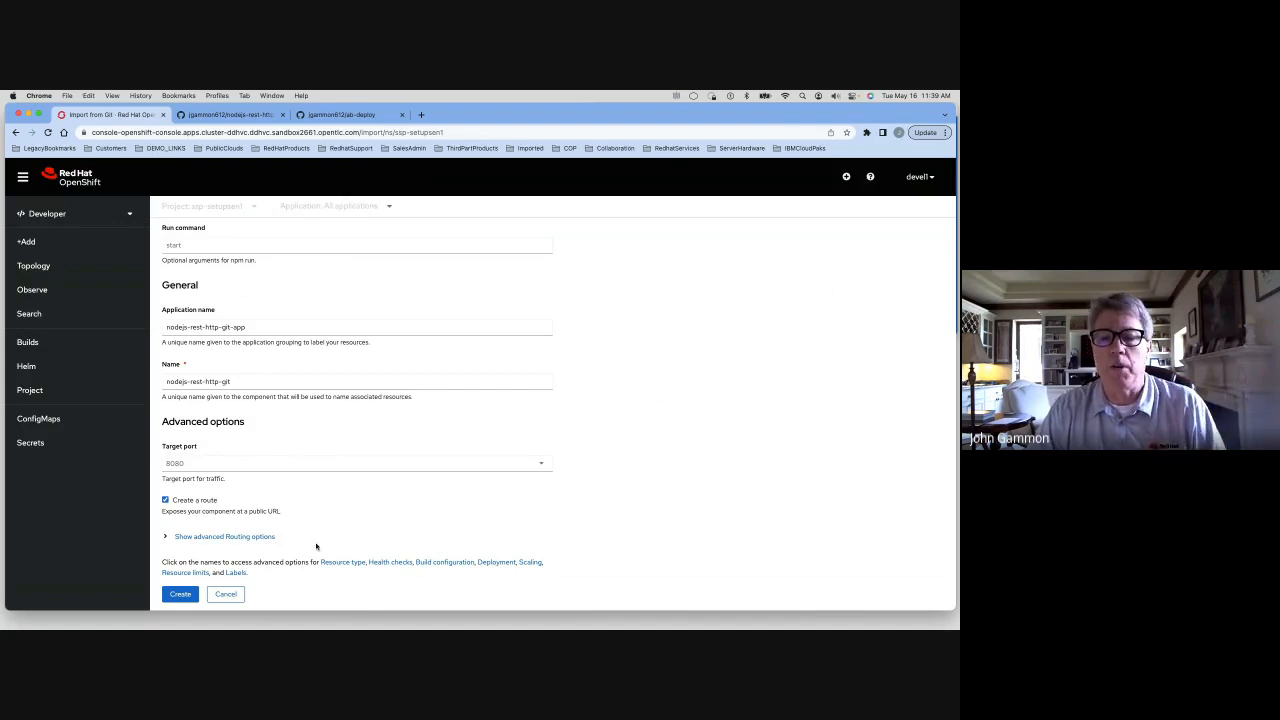
Create the application from the completed Import from Git form
click(181, 595)
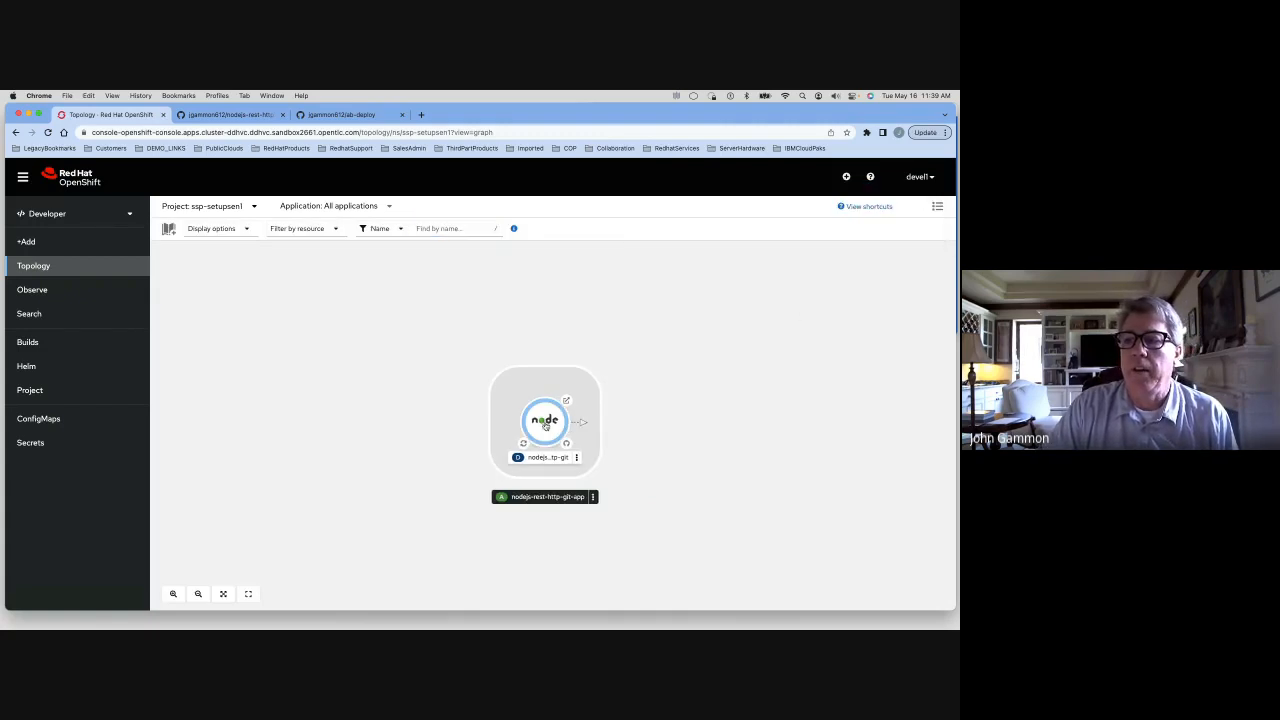
Open the deployment's side panel in Topology and view the running build's logs
click(545, 425)
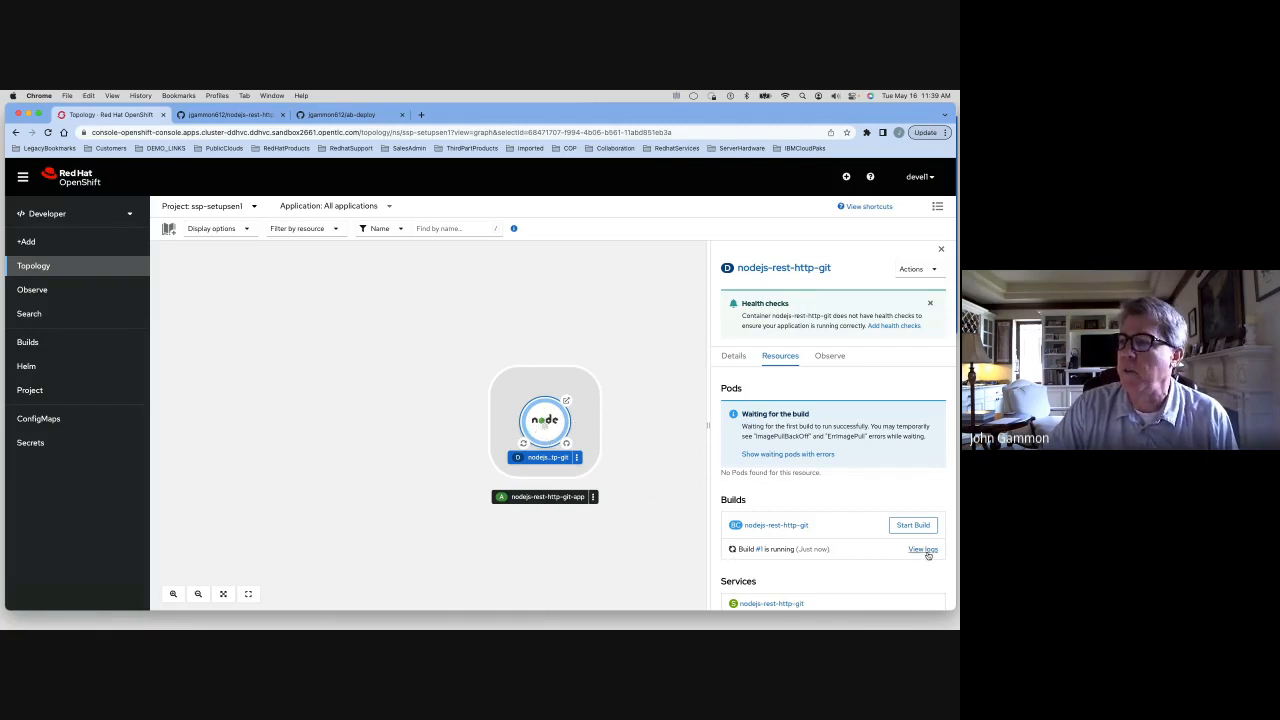
scroll(851, 491, down, 2)
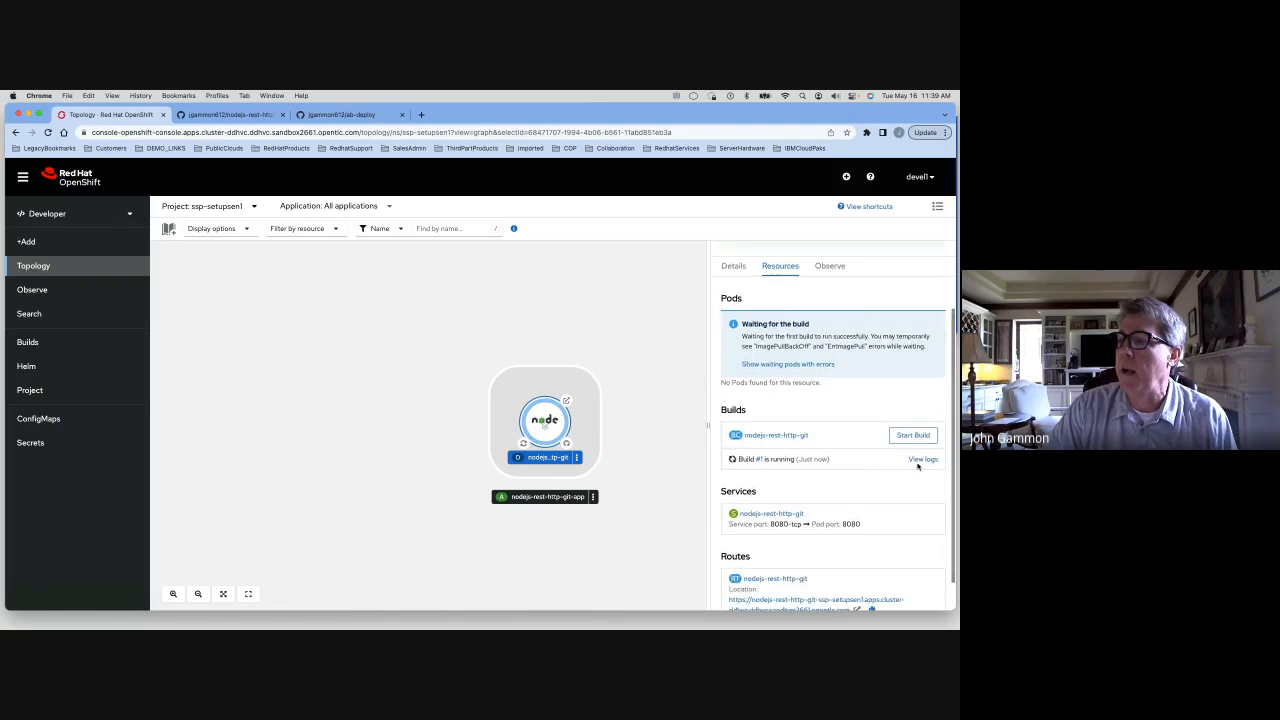
click(921, 457)
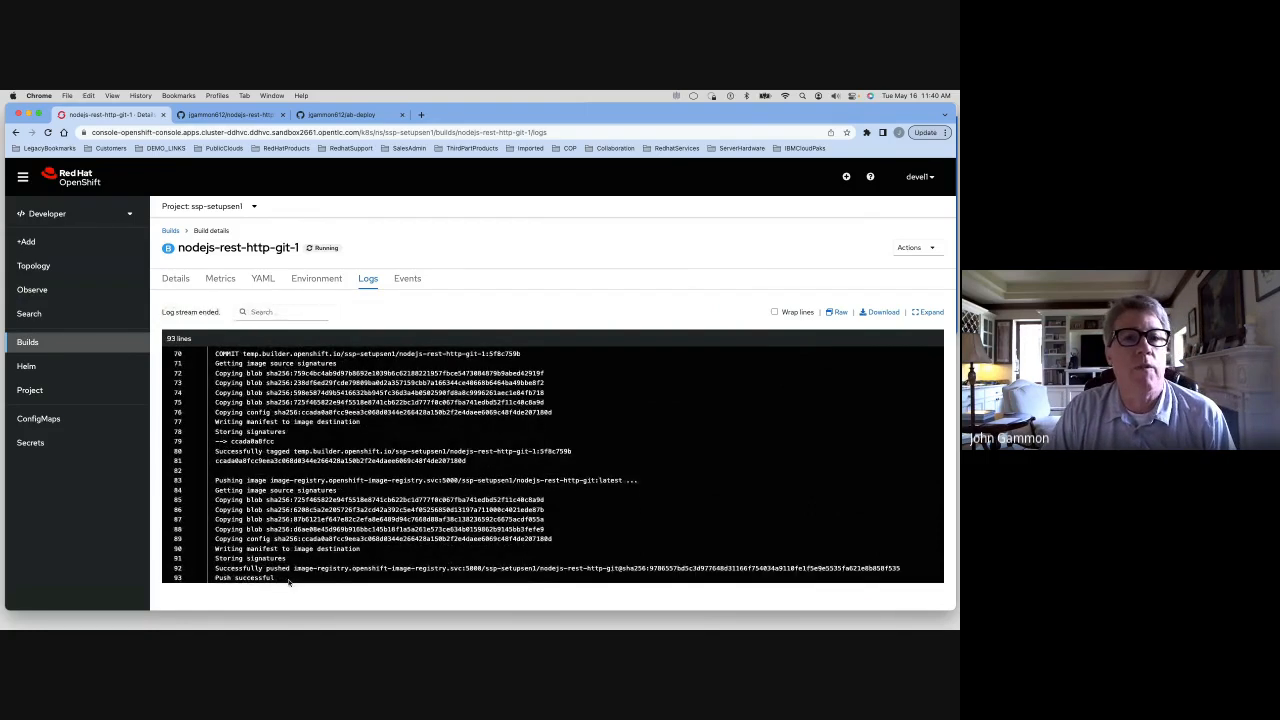
Return to Topology and open the application's route URL from its node
click(34, 266)
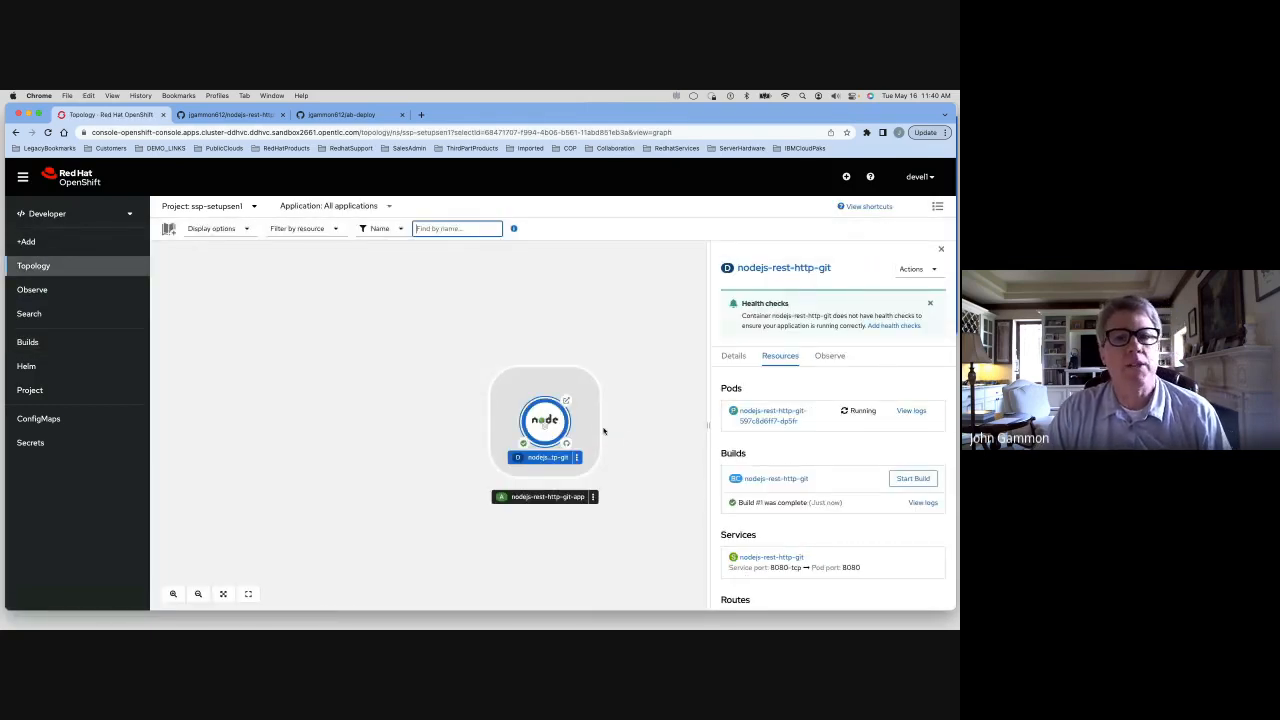
click(568, 402)
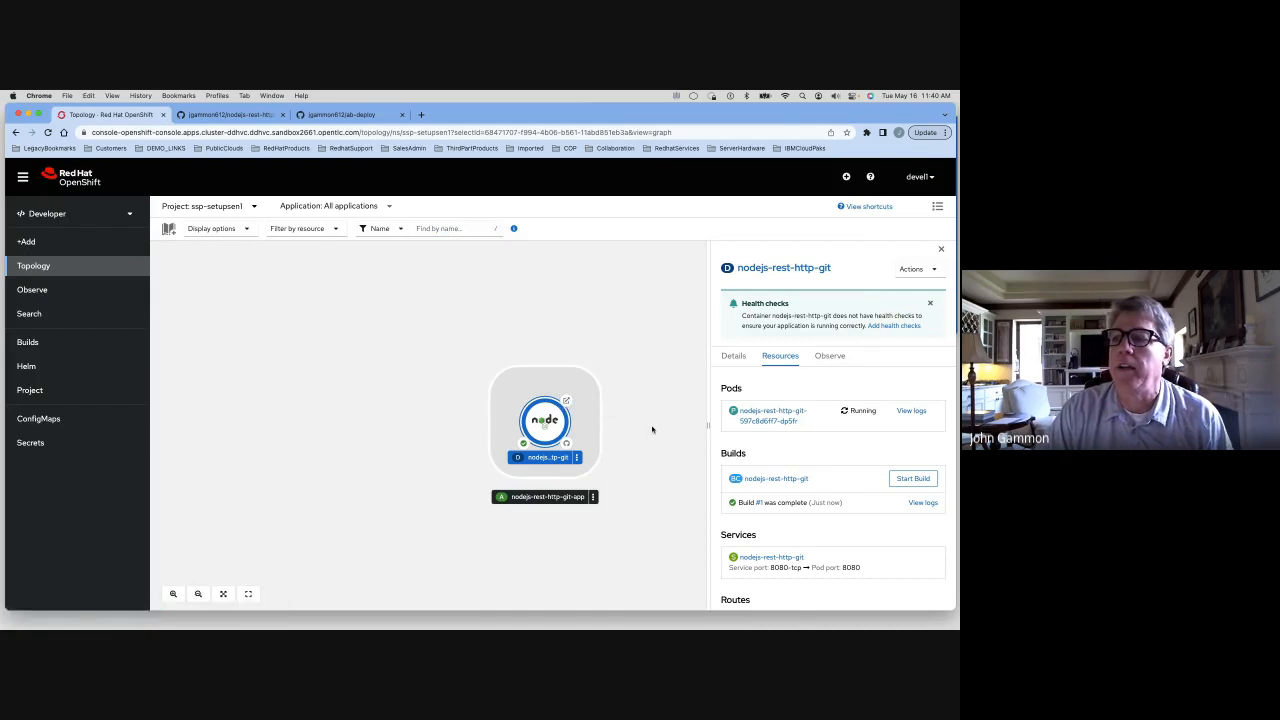
click(566, 401)
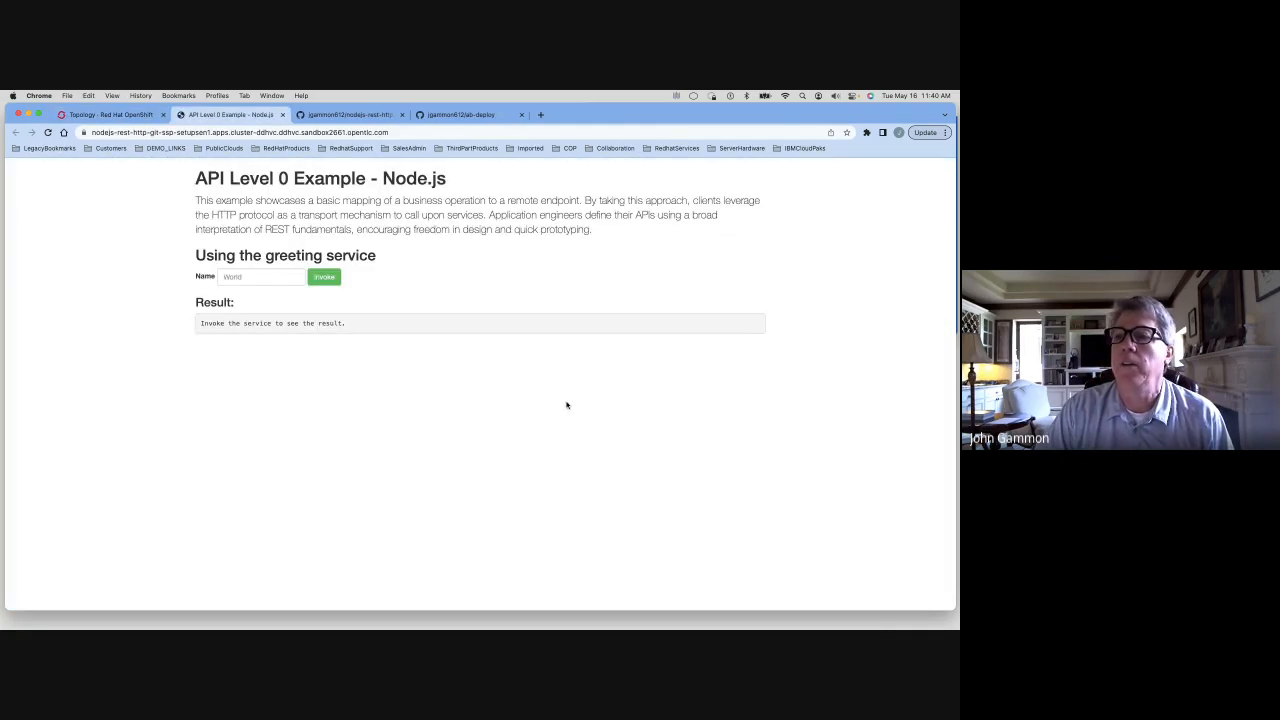
Enter a name in the greeting service's Name field and invoke the service
click(251, 276)
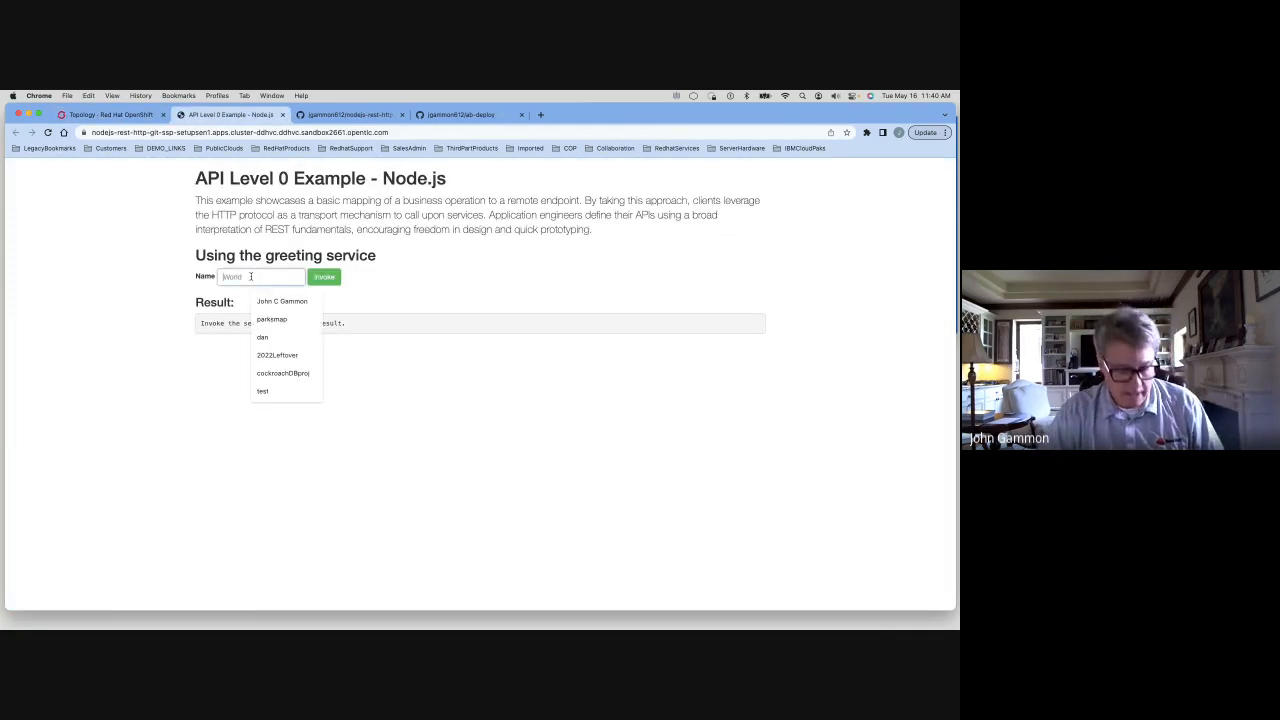
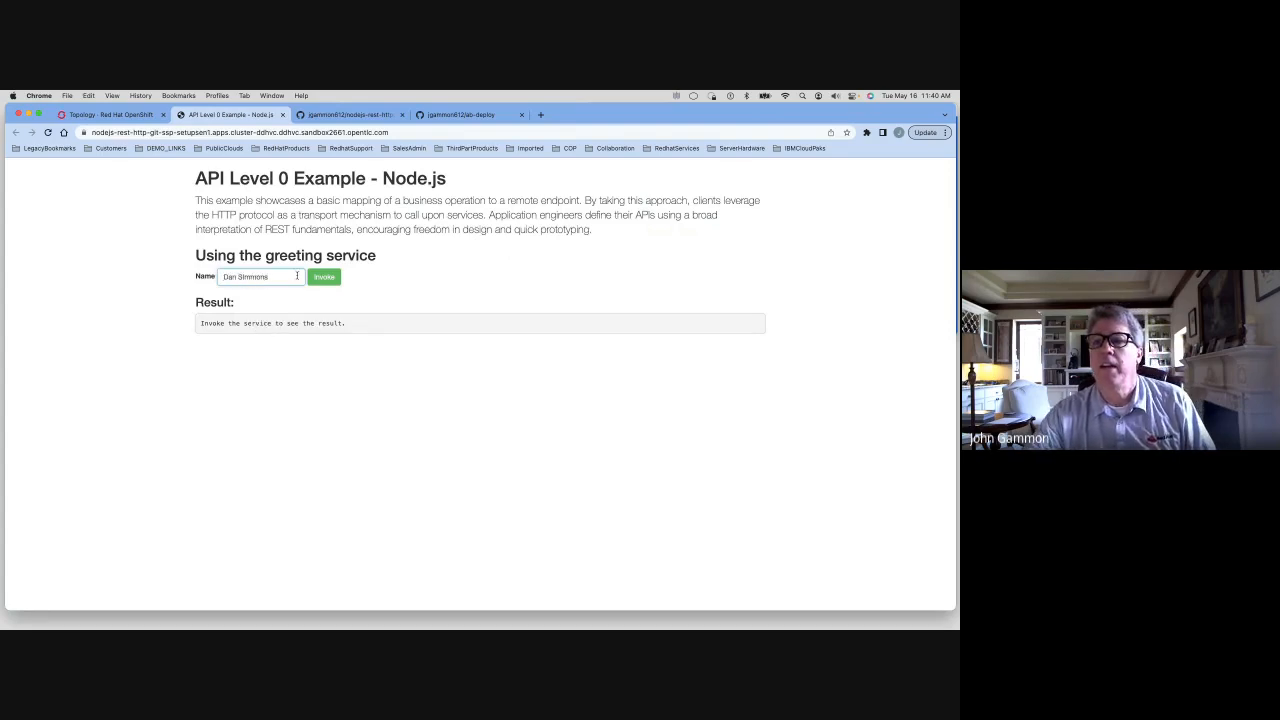
click(324, 277)
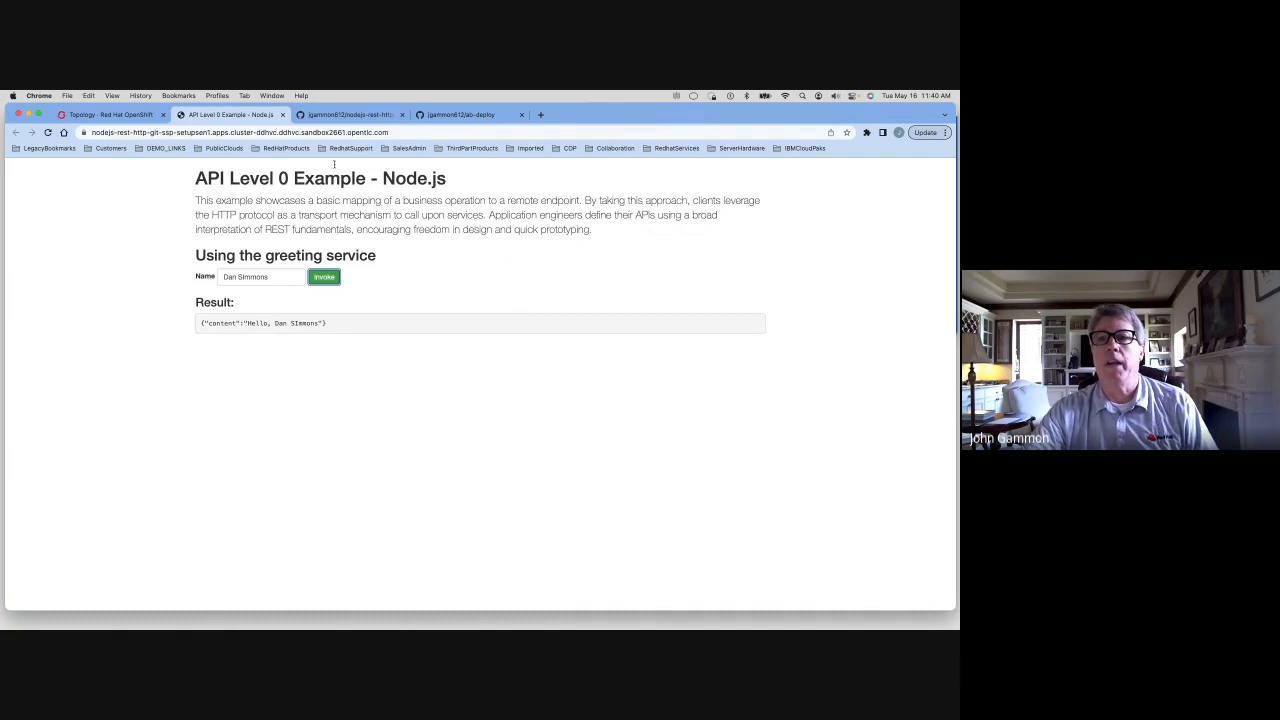
Switch back to the console and review the nodejs-rest-http-git deployment's details and YAML
click(282, 114)
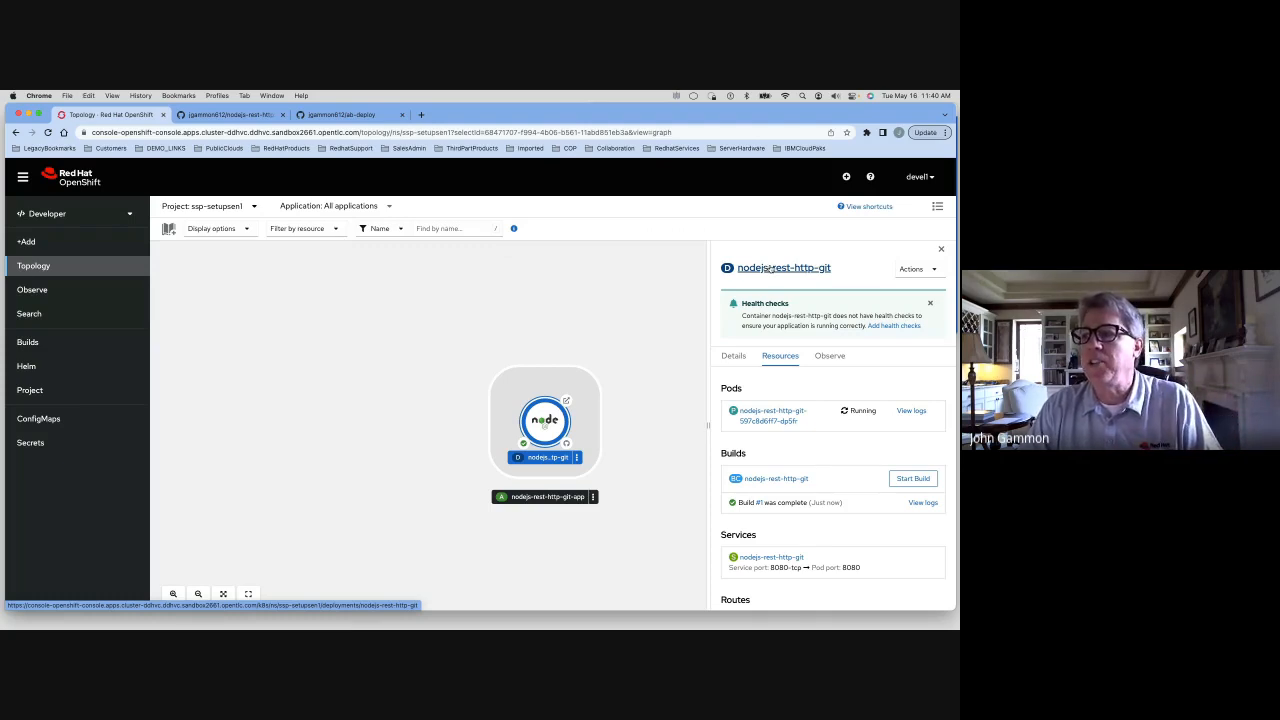
click(771, 268)
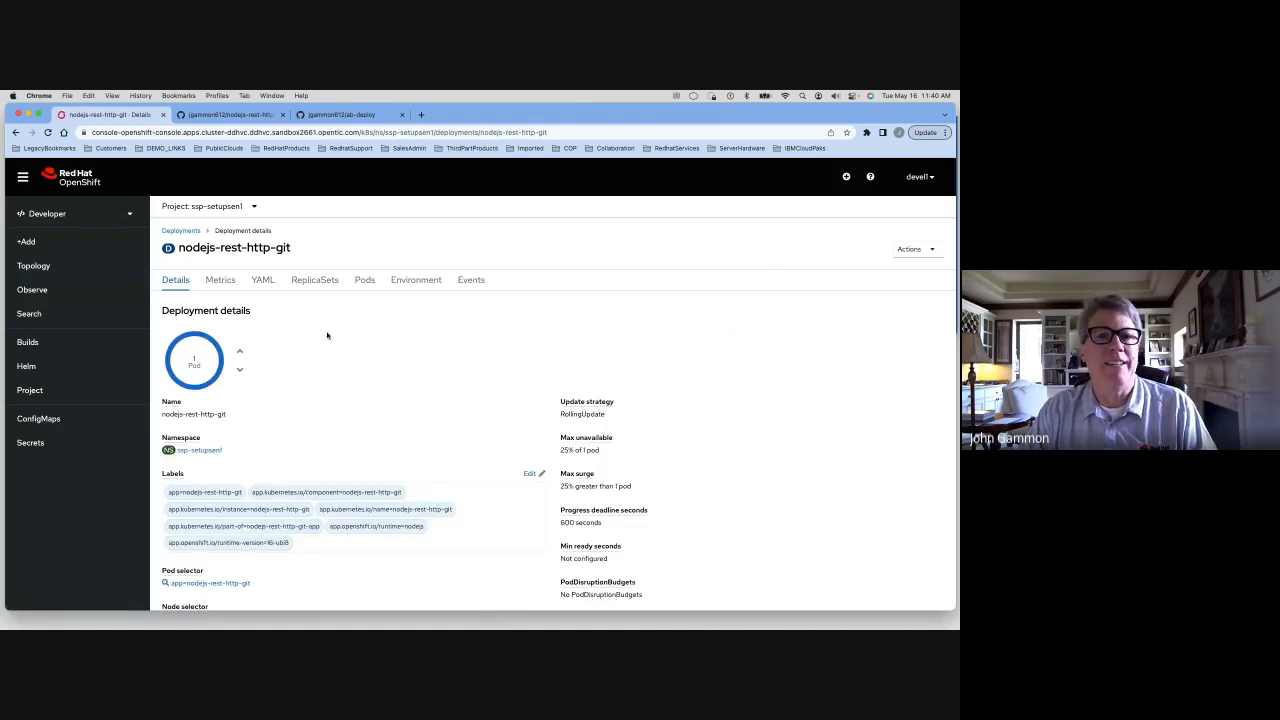
scroll(326, 335, down, 1)
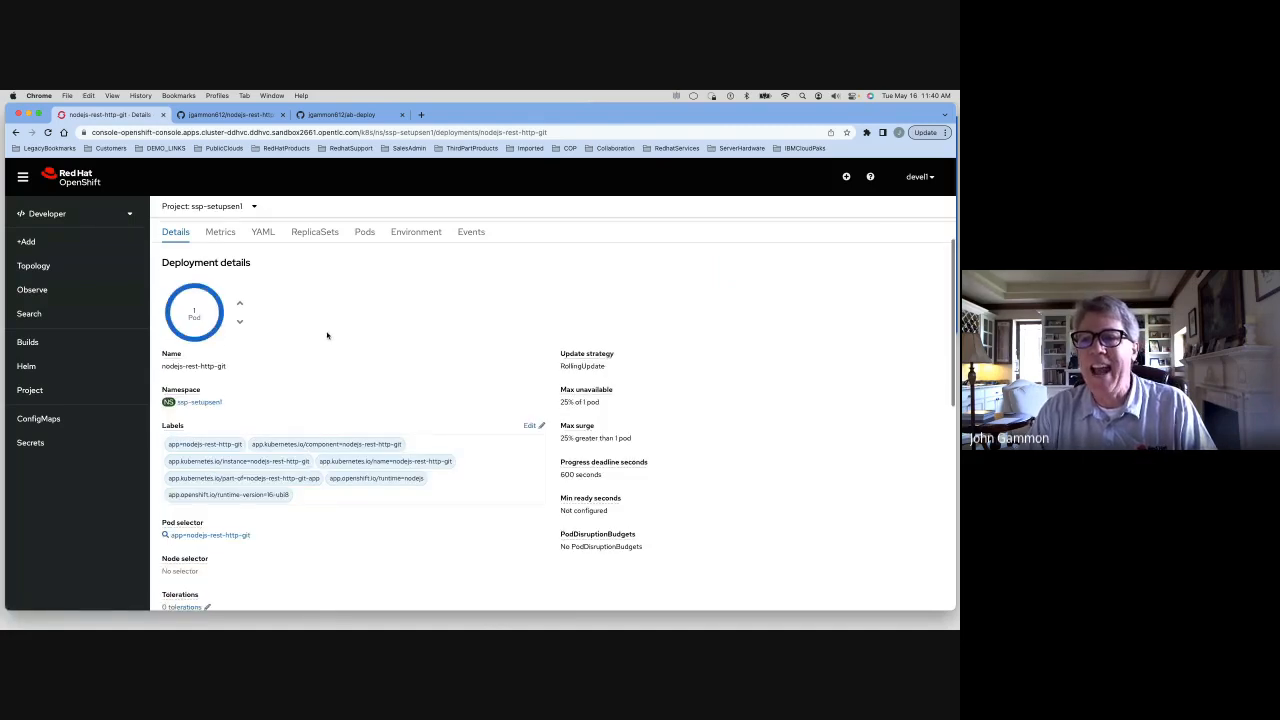
scroll(326, 335, up, 1)
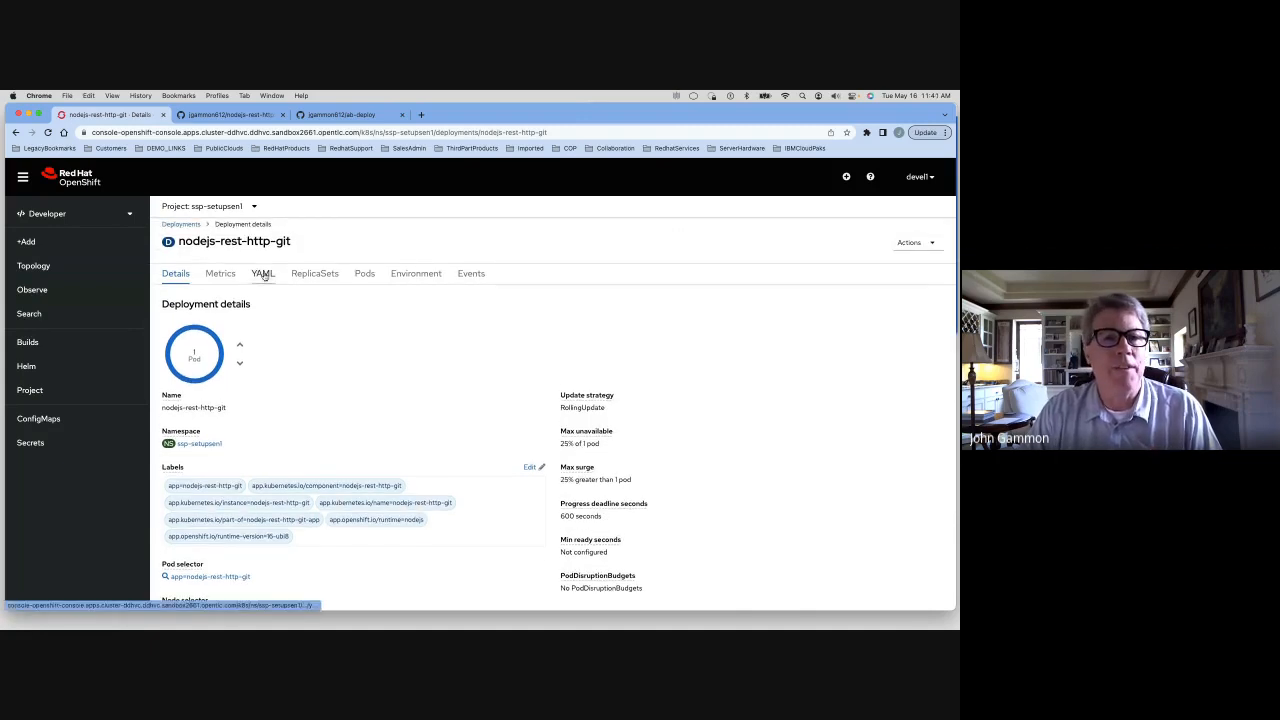
scroll(264, 276, down, 1)
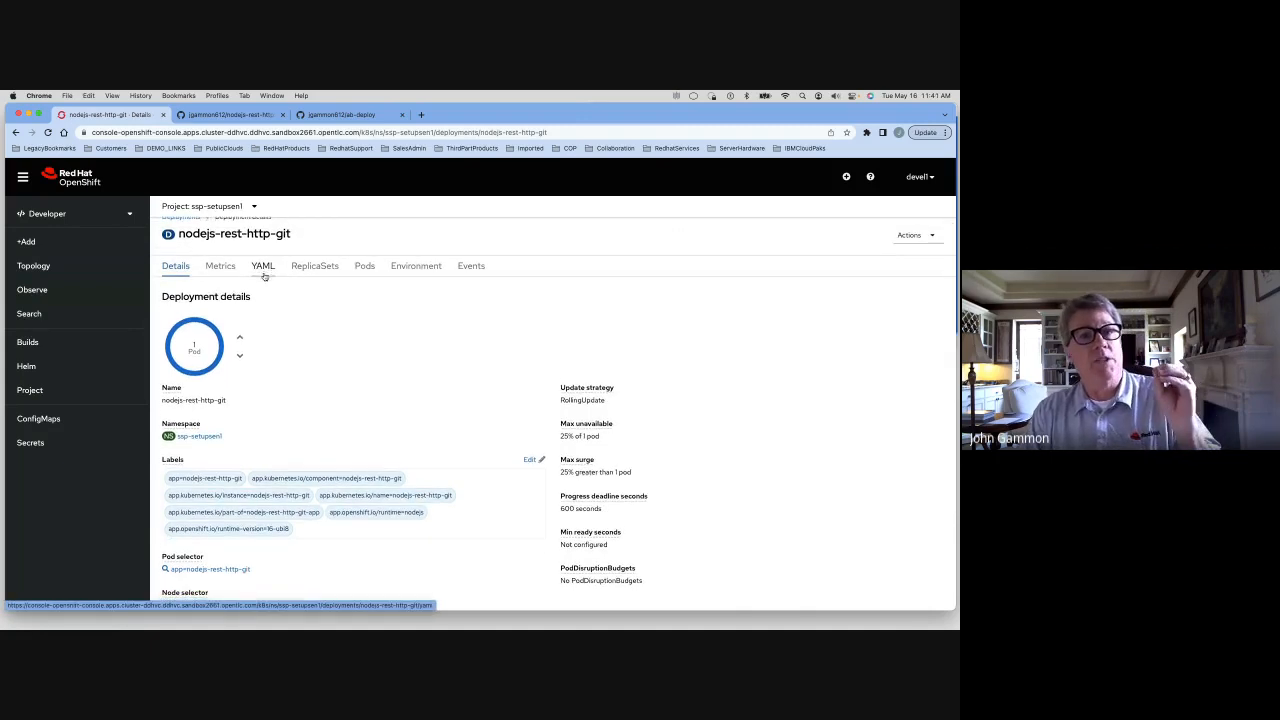
click(264, 268)
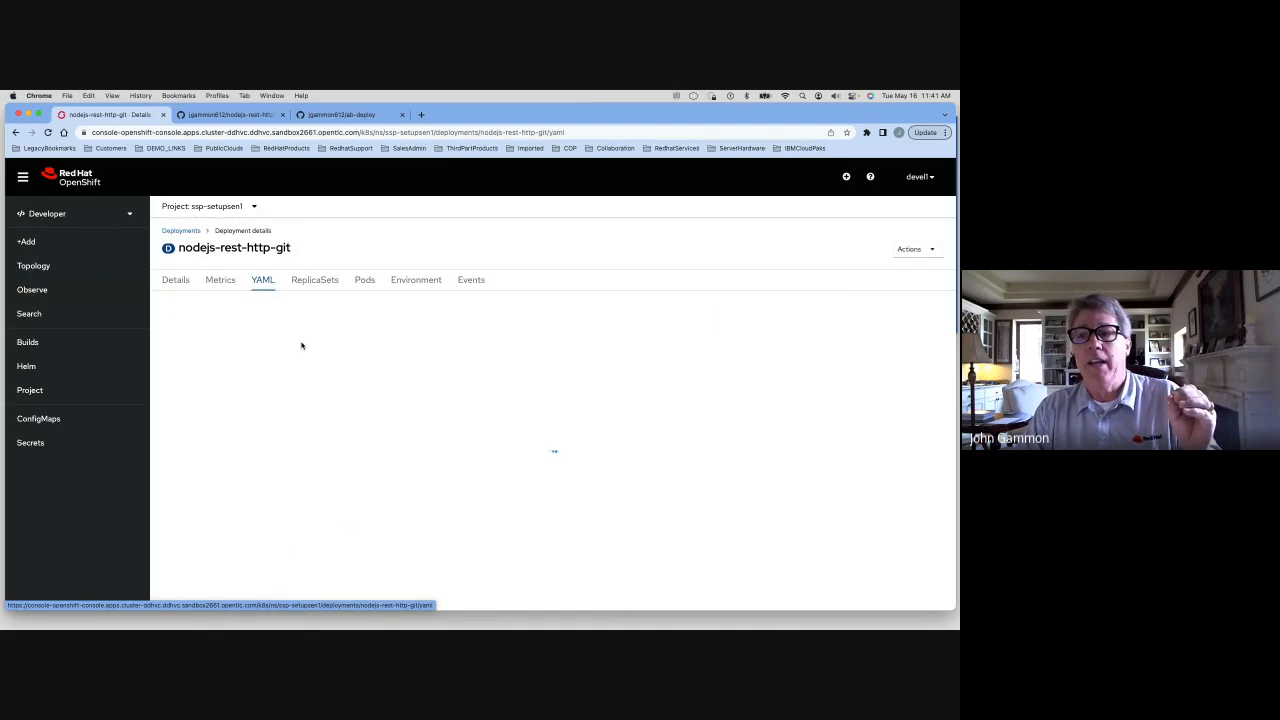
scroll(322, 376, down, 15)
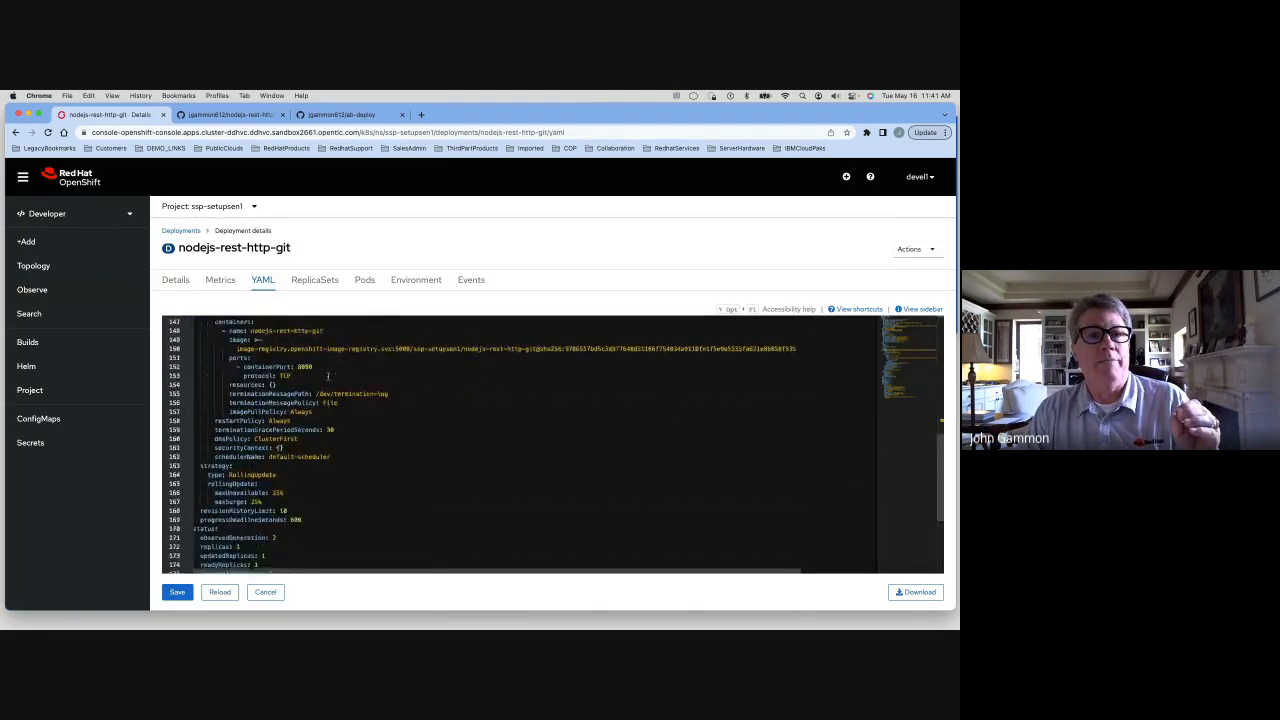
scroll(327, 376, up, 15)
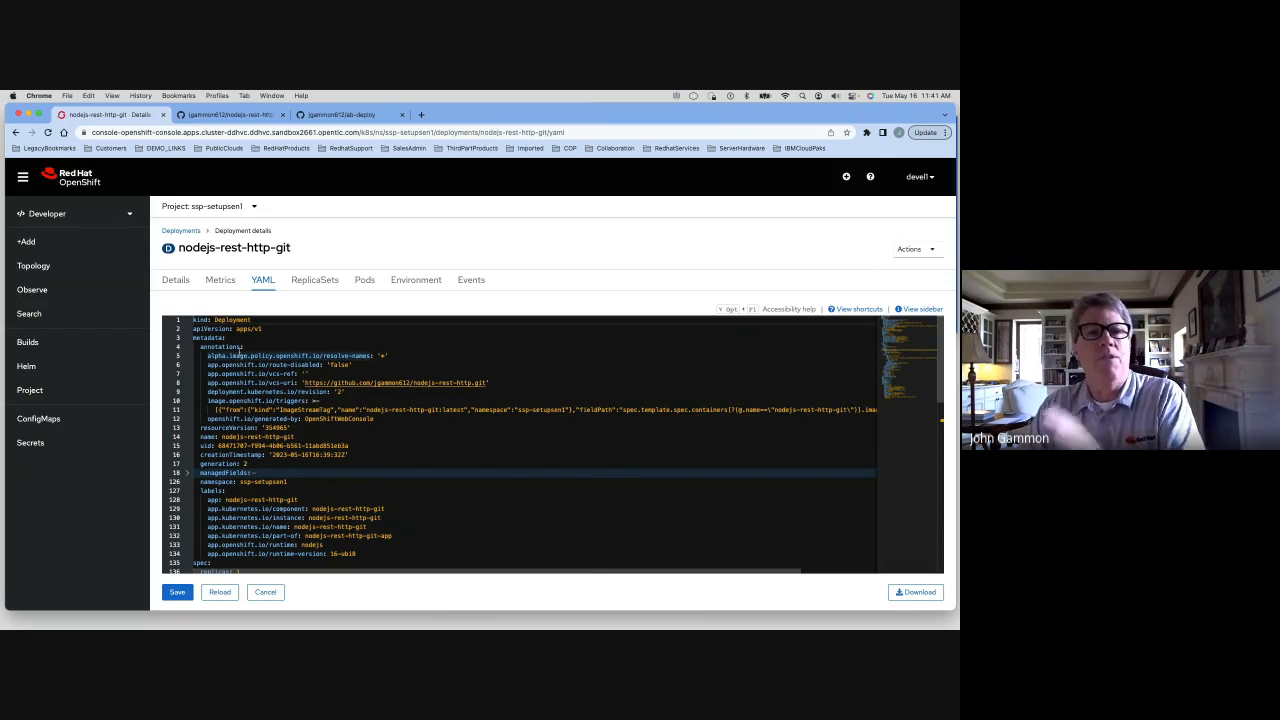
click(175, 281)
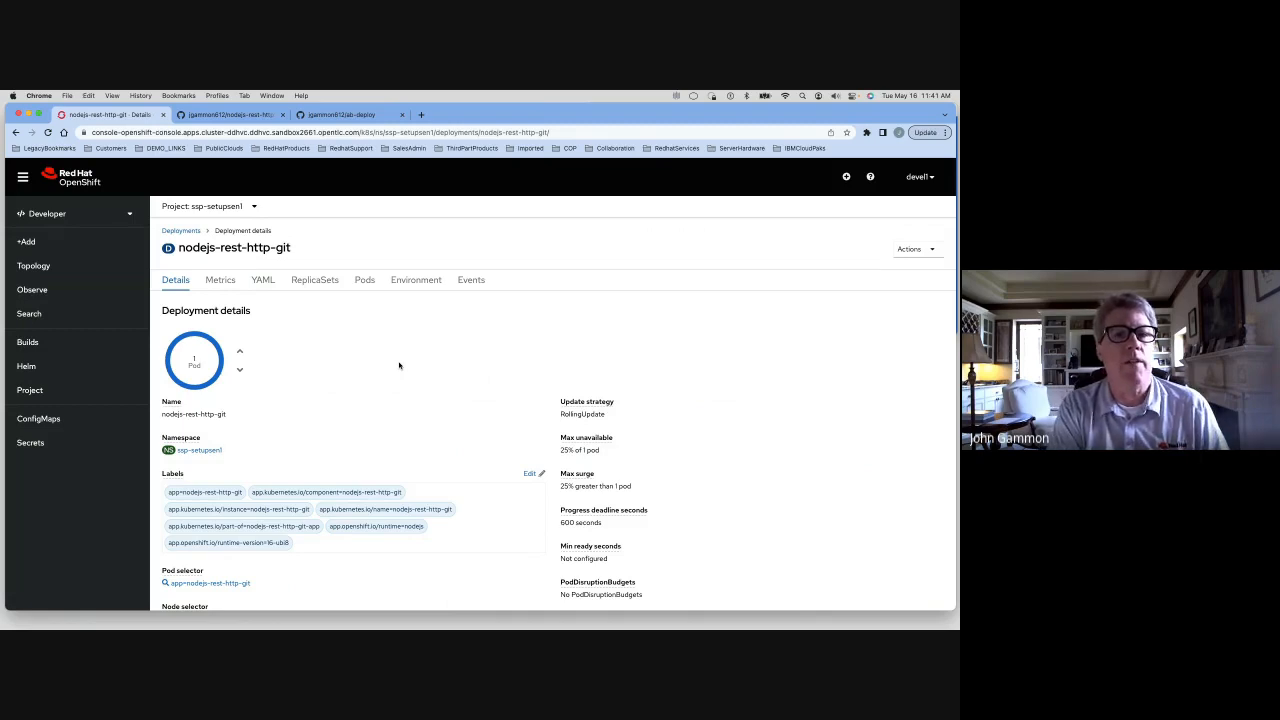
Review the project's overview page with its inventory and utilization
click(35, 390)
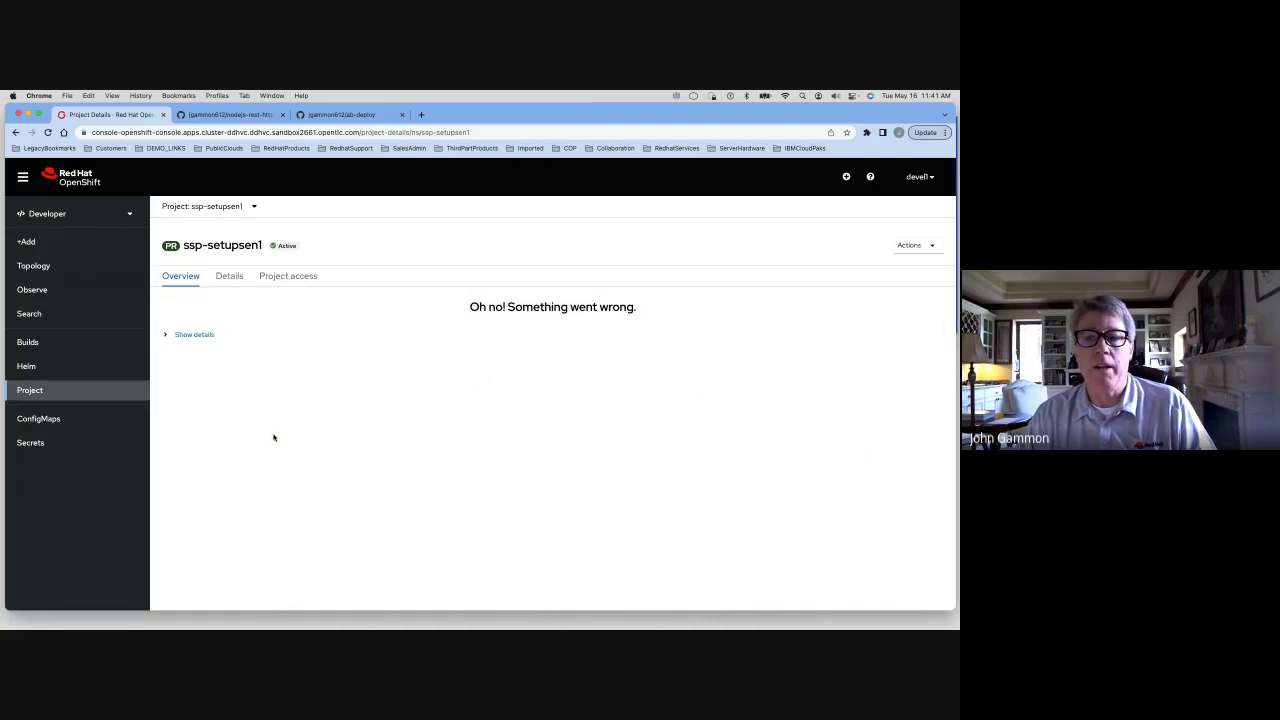
click(48, 392)
scroll(190, 350, down, 4)
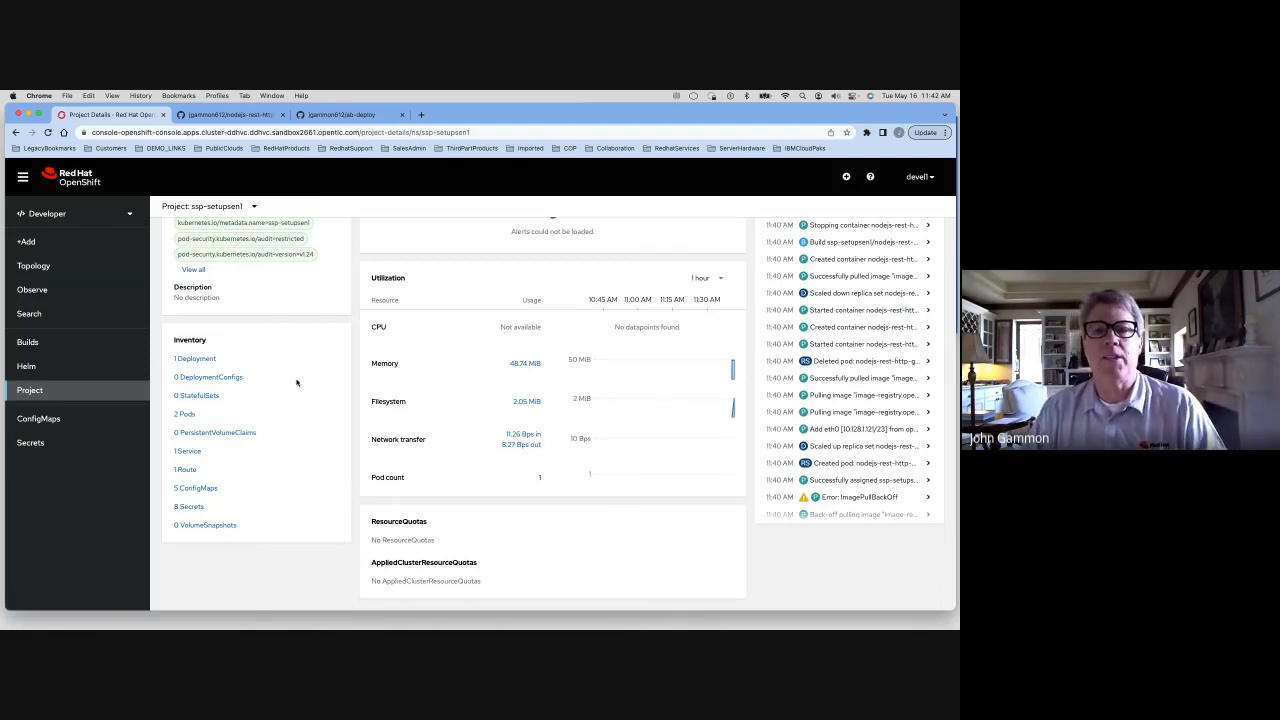
Open the nodejs-rest-http-git deployment from Topology and scale it up to 3 pods
click(31, 267)
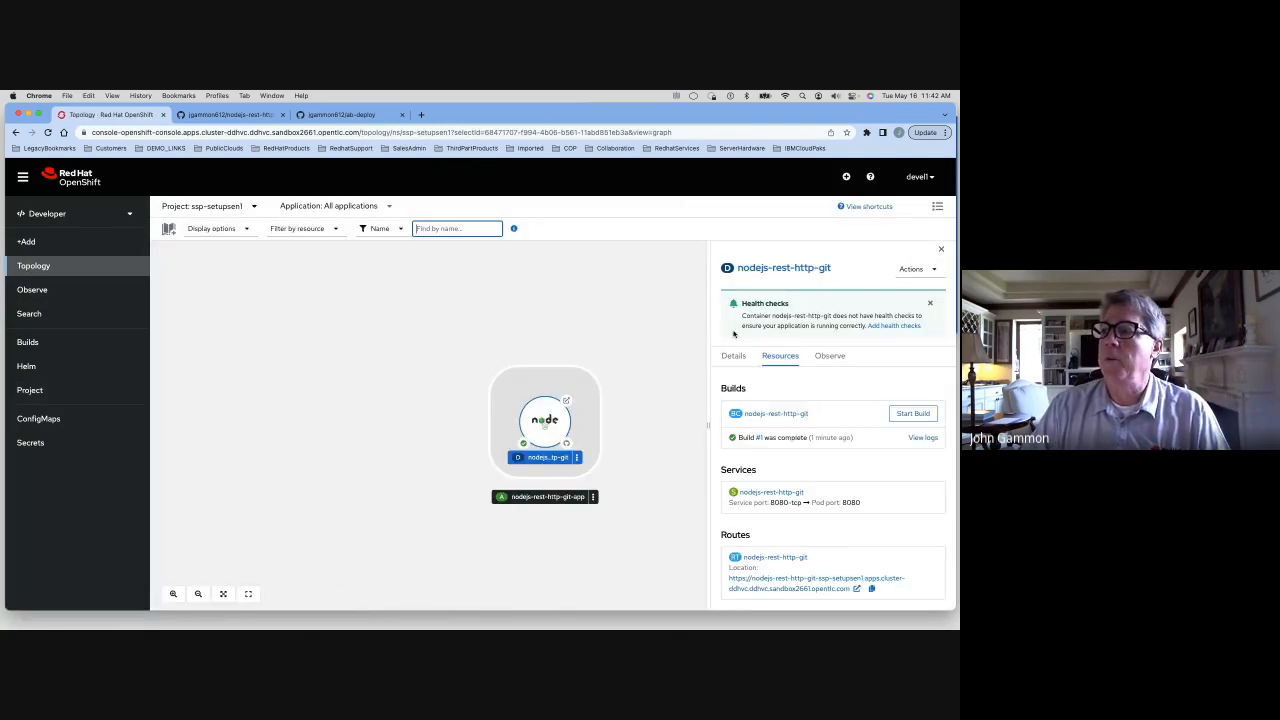
click(779, 269)
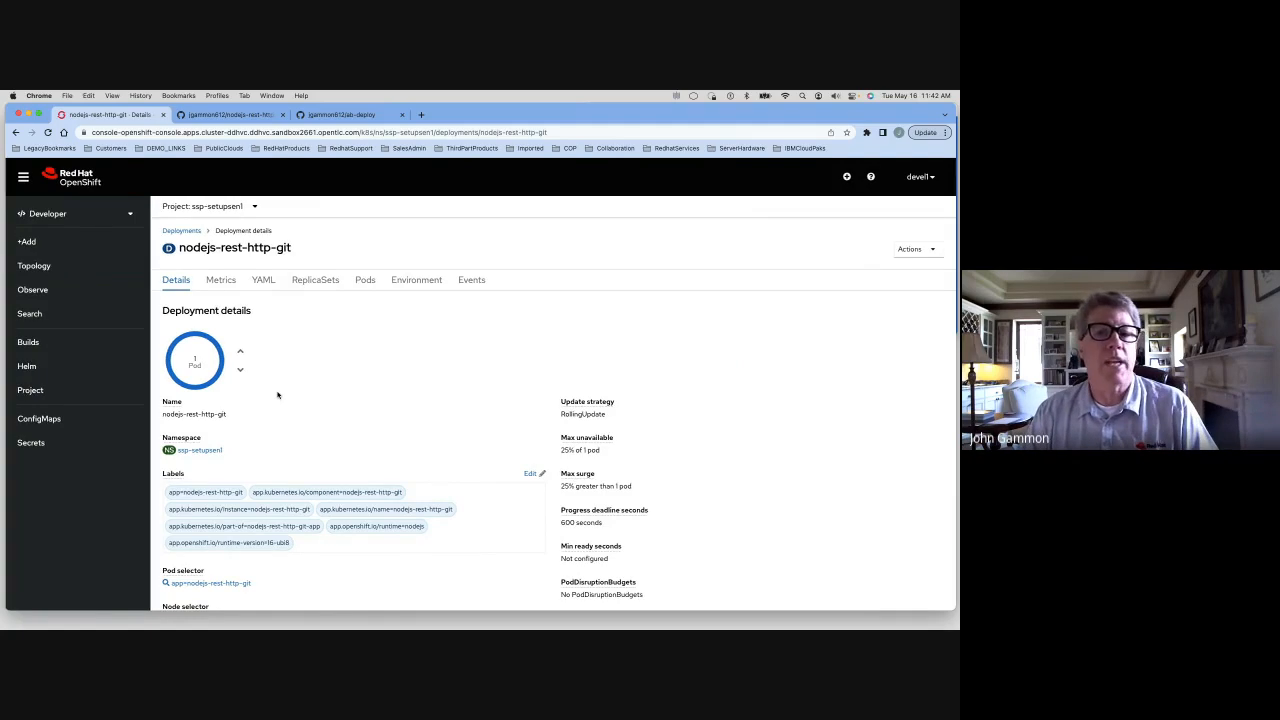
click(241, 353)
click(241, 353)
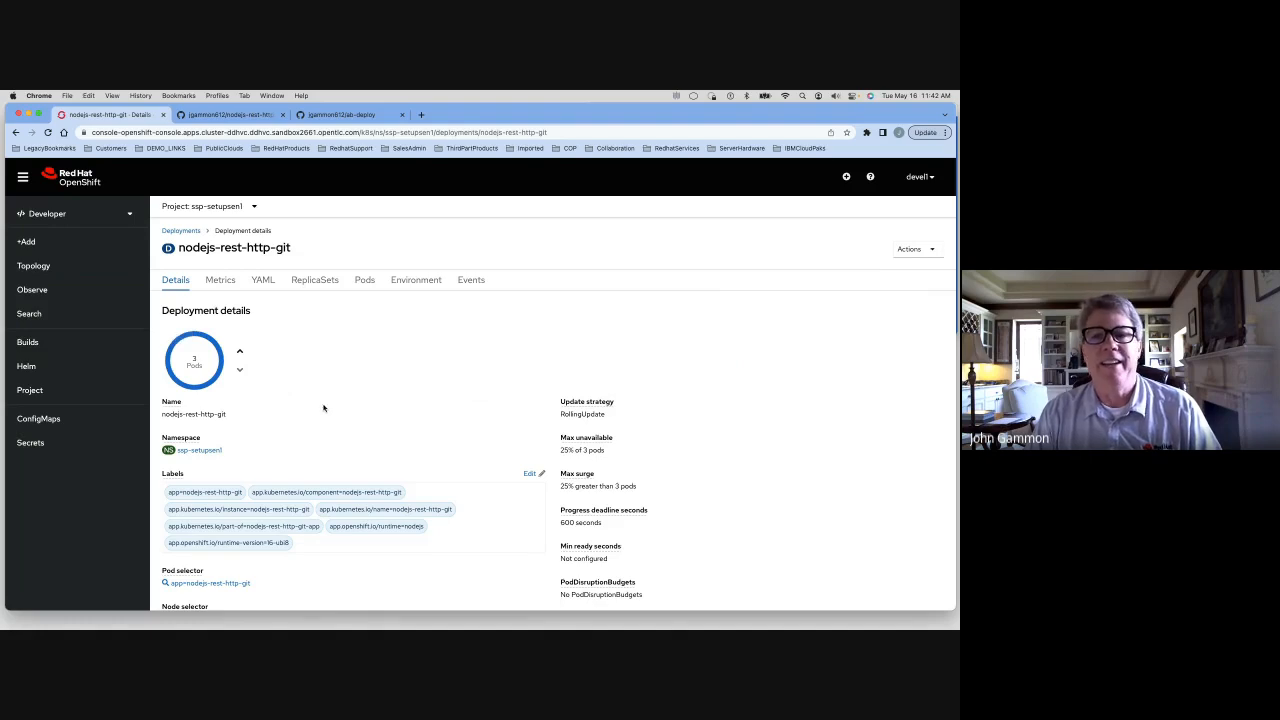
Check the pods in Topology, reopen the deployment and scale it back down to 1 pod
click(33, 266)
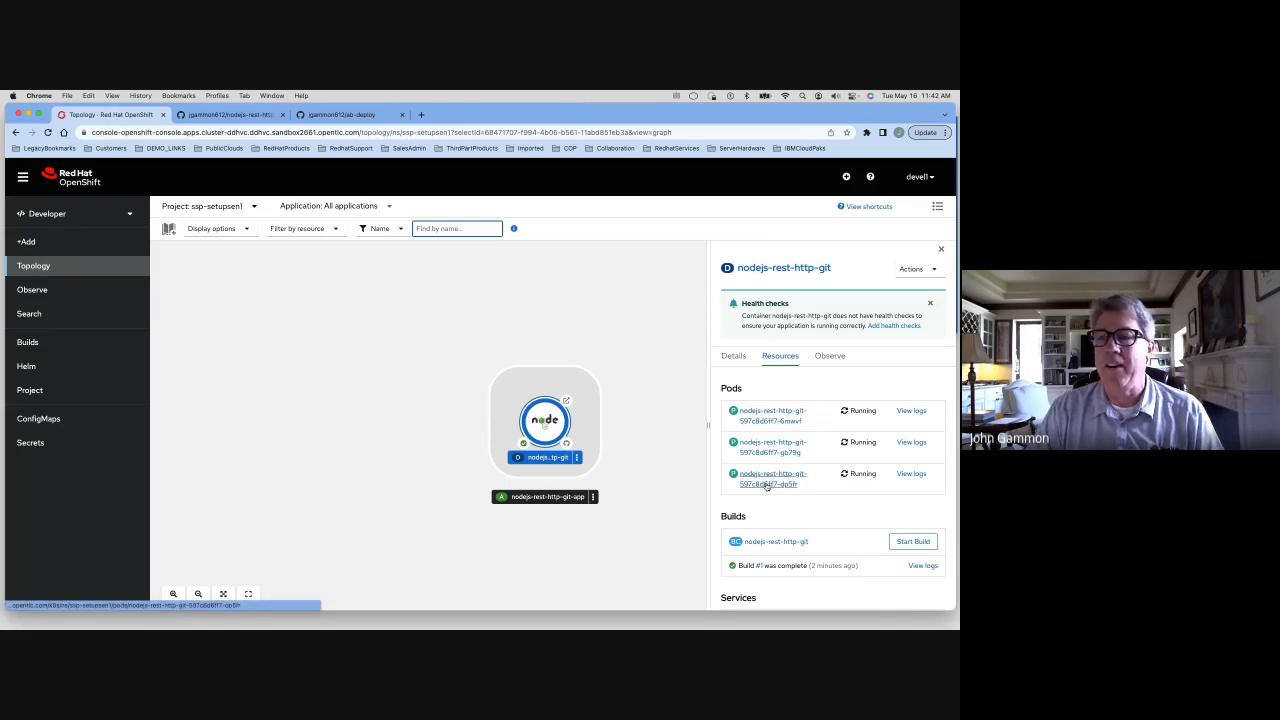
click(757, 269)
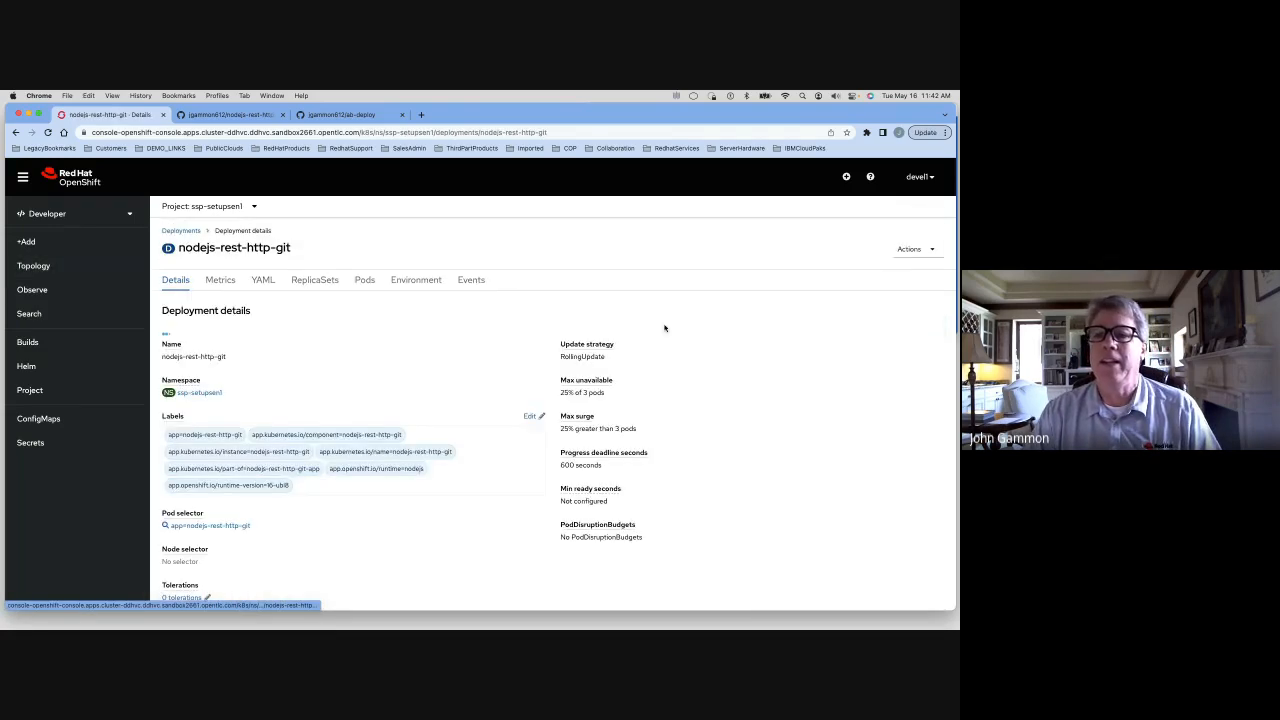
click(240, 372)
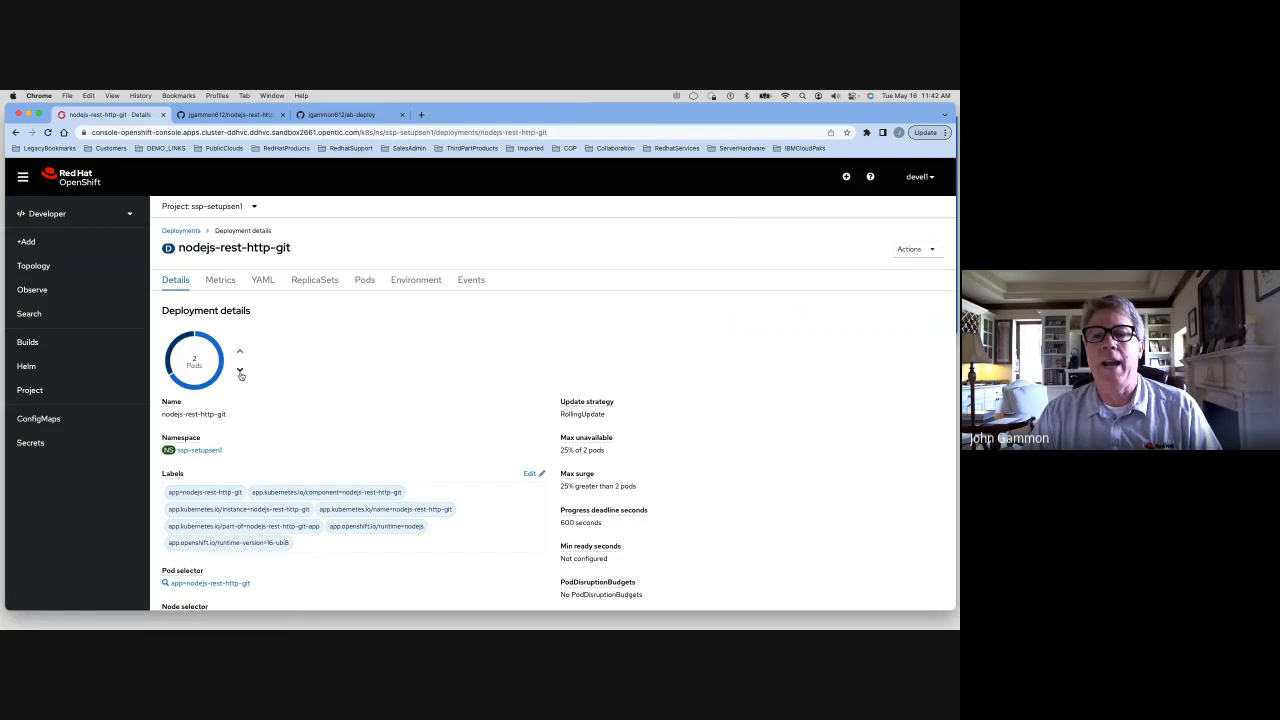
click(240, 372)
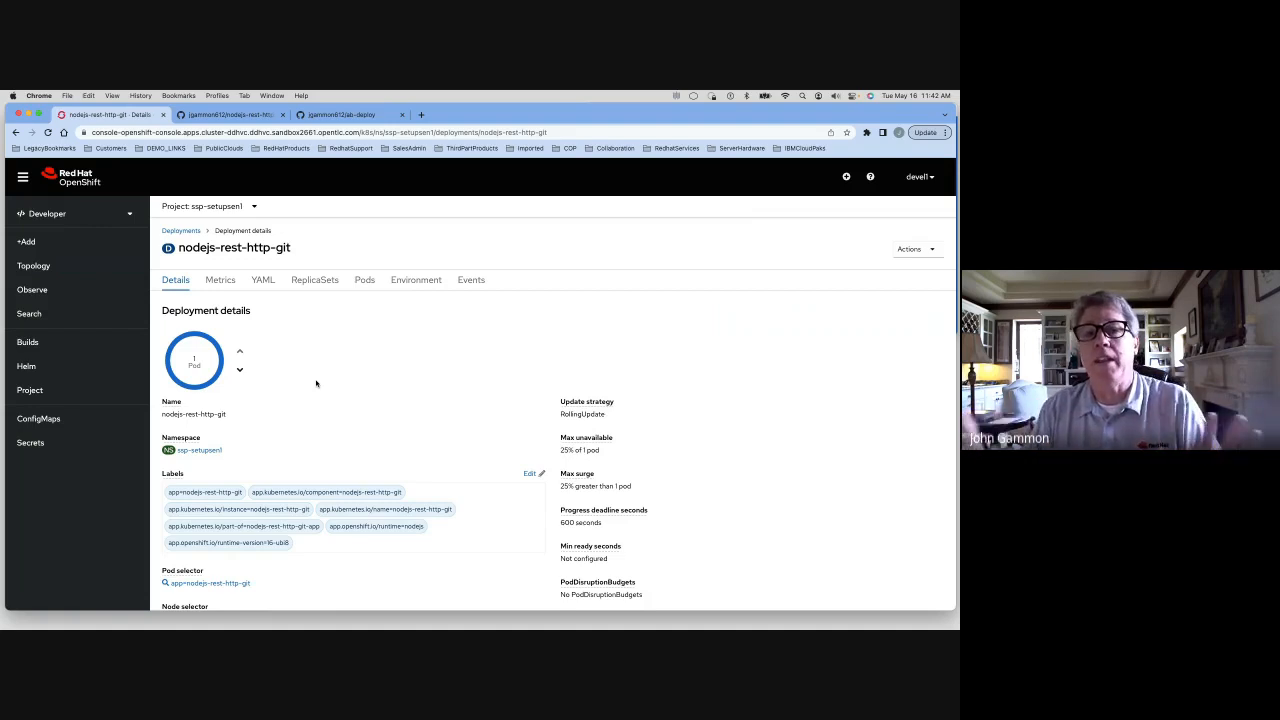
Add an environment variable myvar with value myvar2 to the deployment and save it
click(416, 280)
click(207, 372)
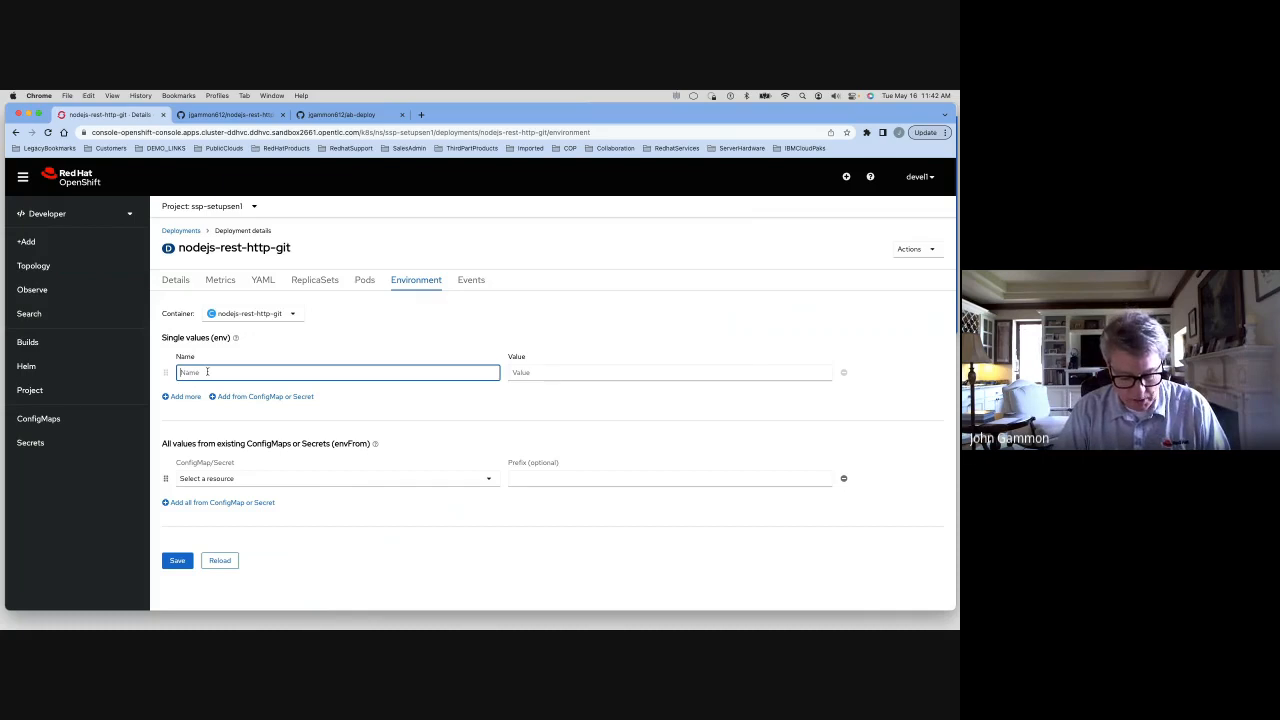
text(myvar)
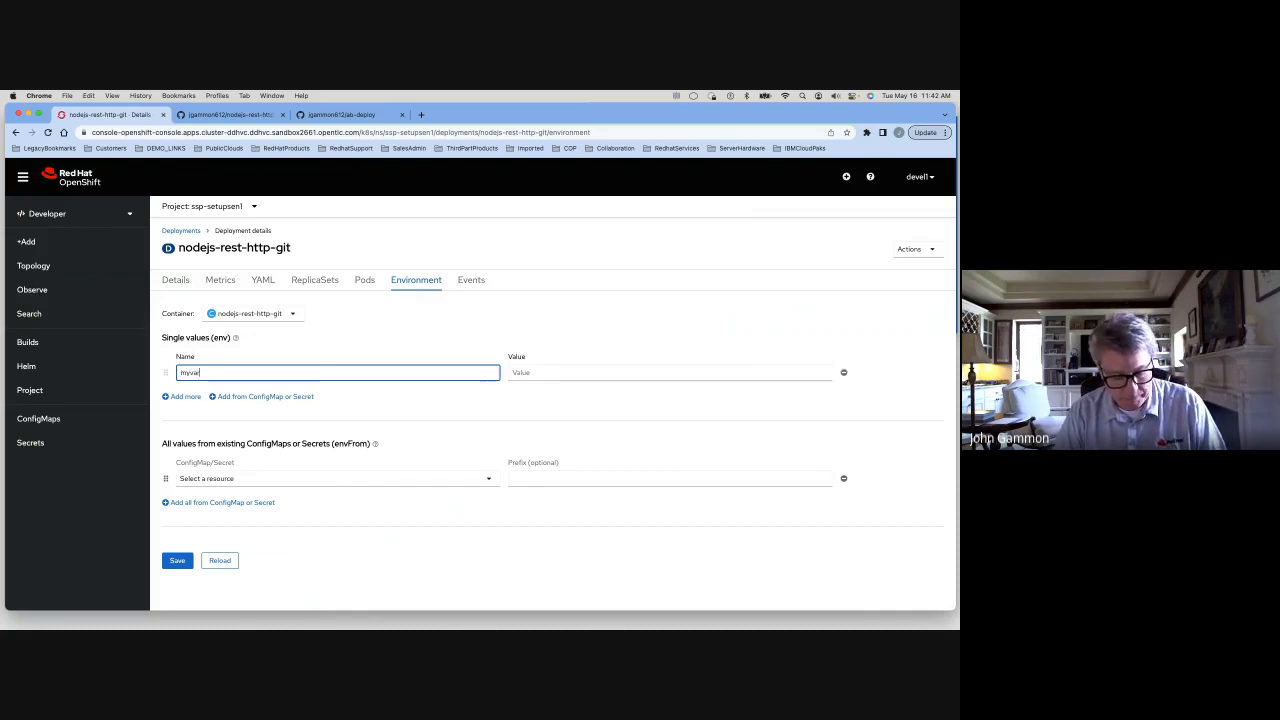
key(Tab)
text(m)
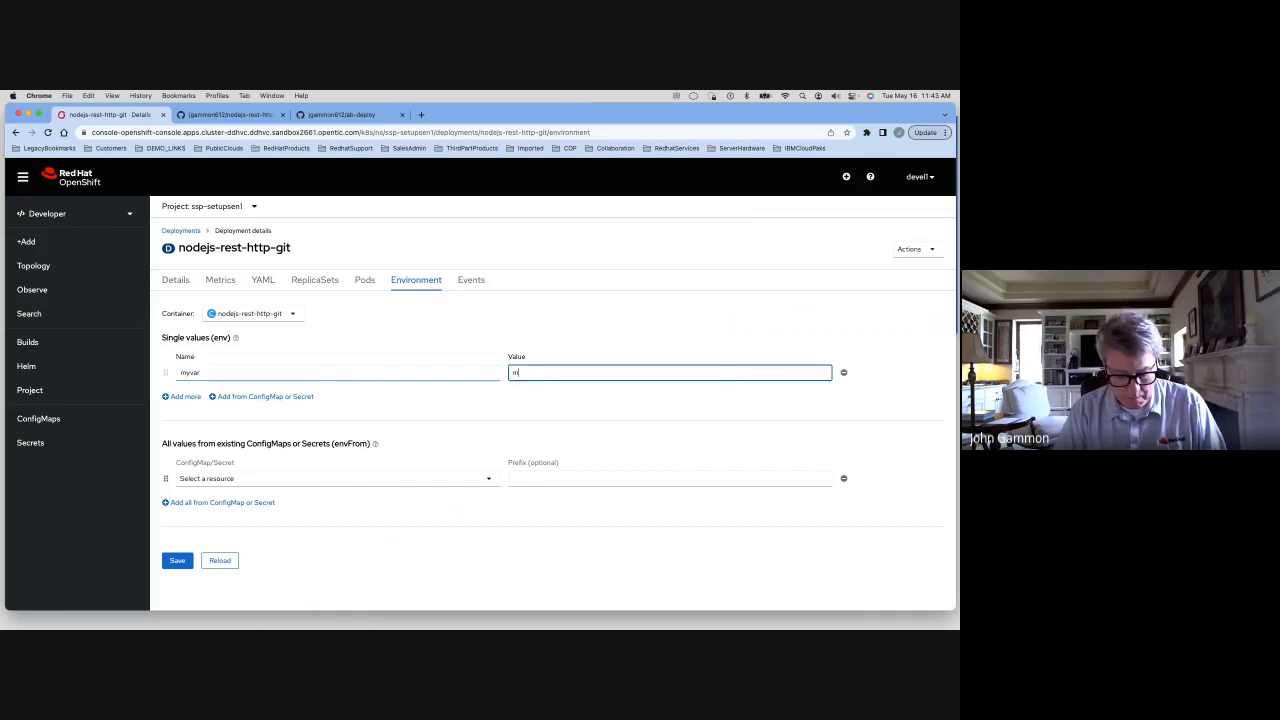
text(yvar)
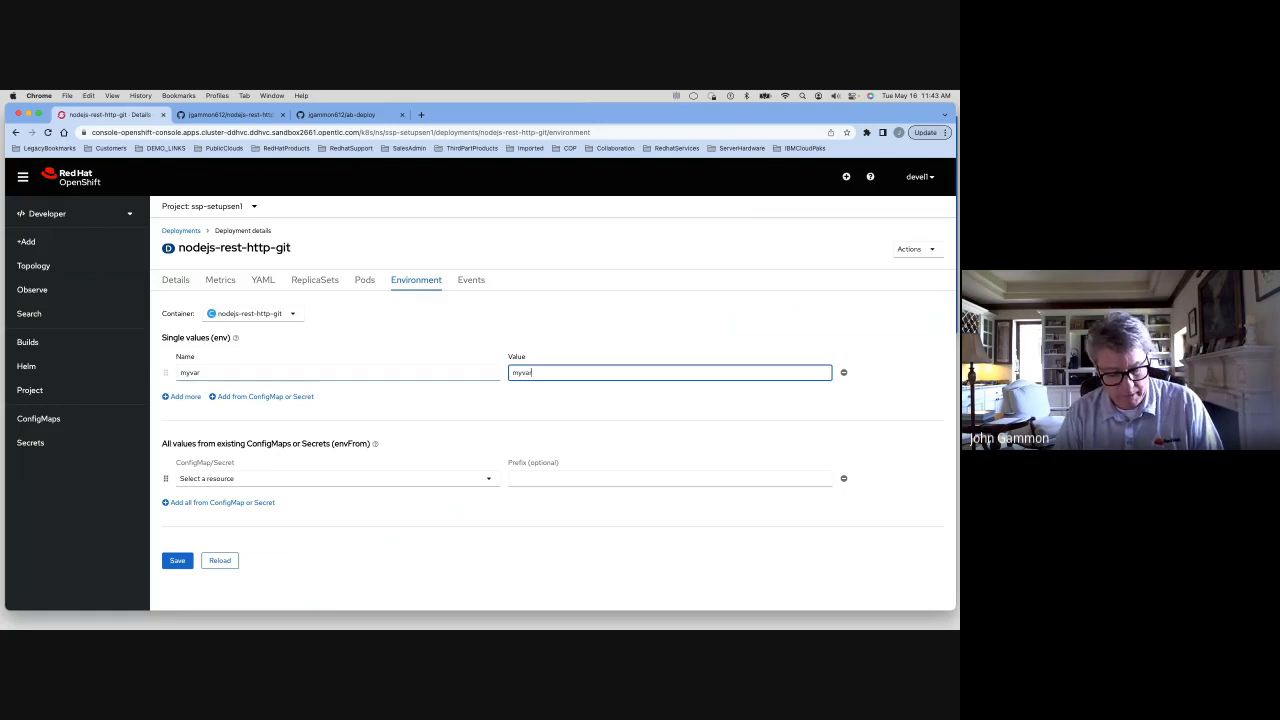
text(2)
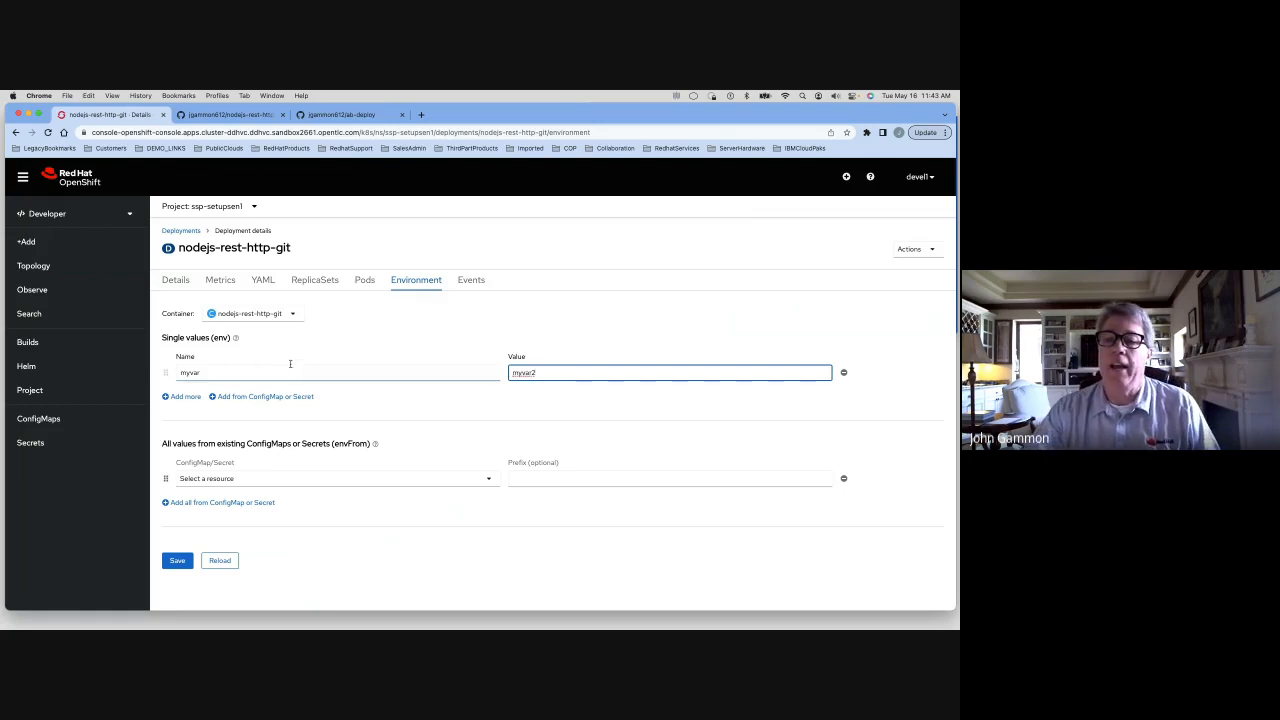
click(178, 561)
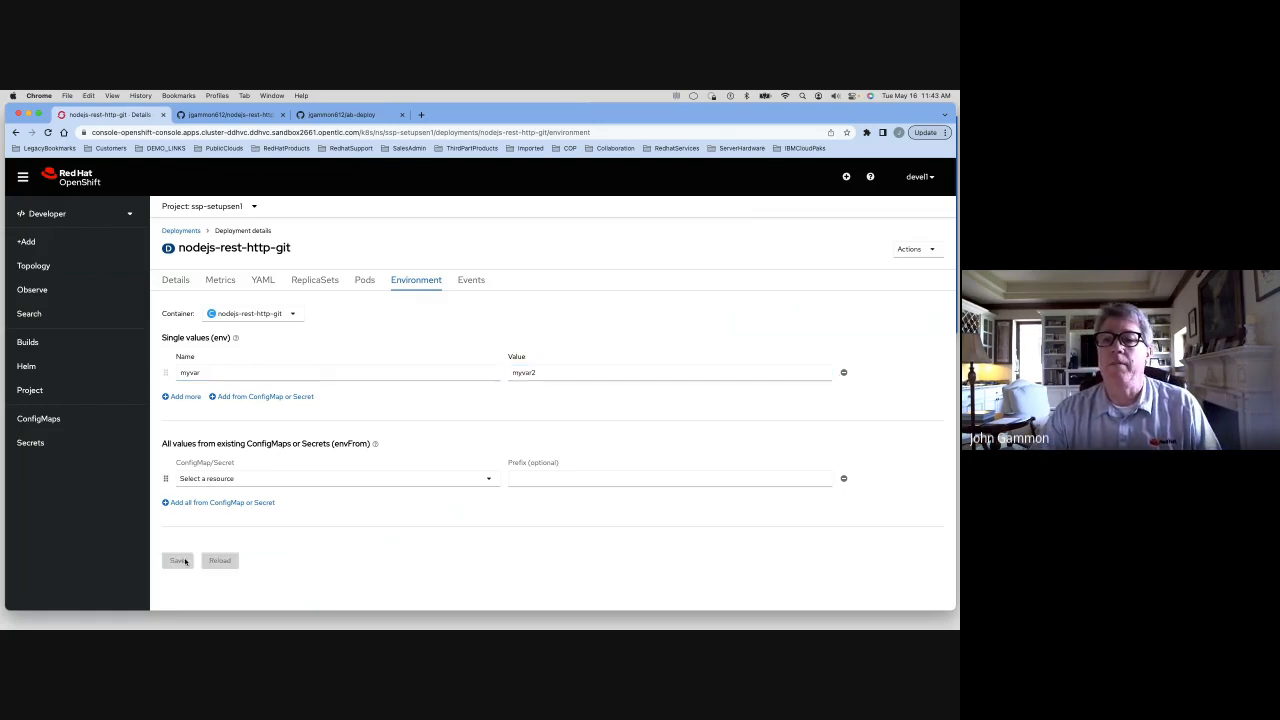
Open the deployment's running pod from Topology and run ps -ef in its terminal
click(180, 282)
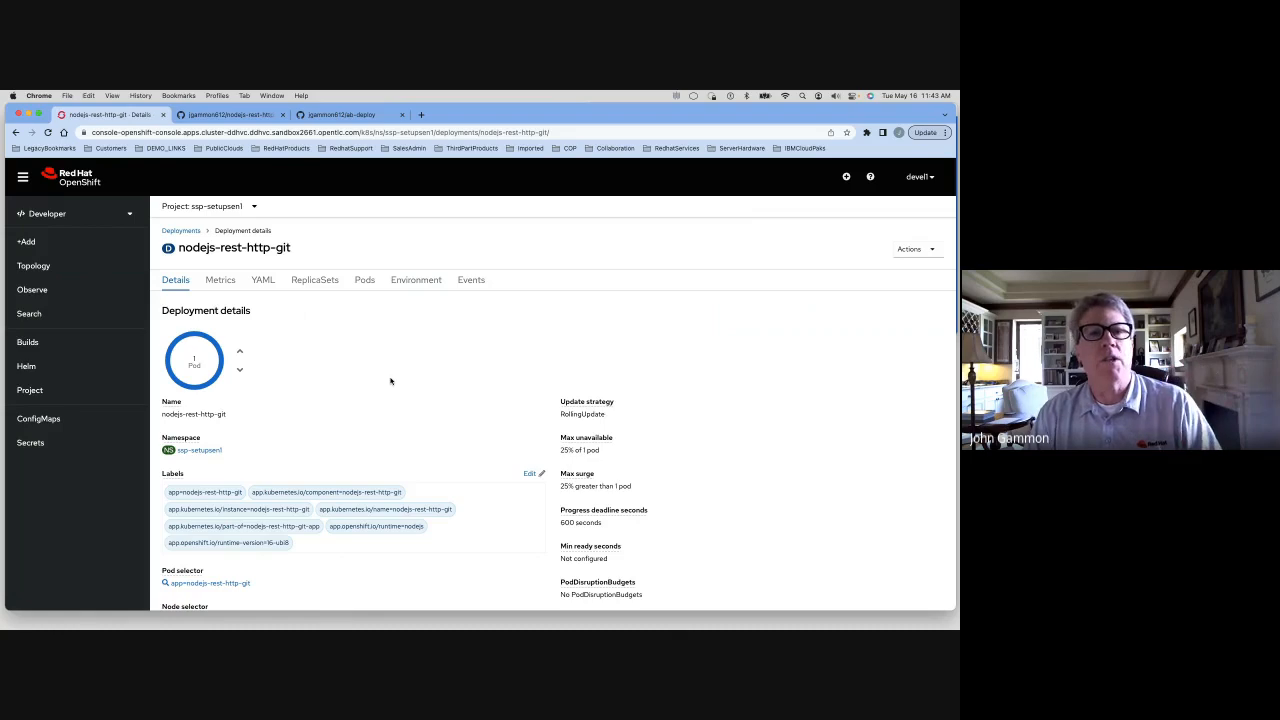
click(36, 266)
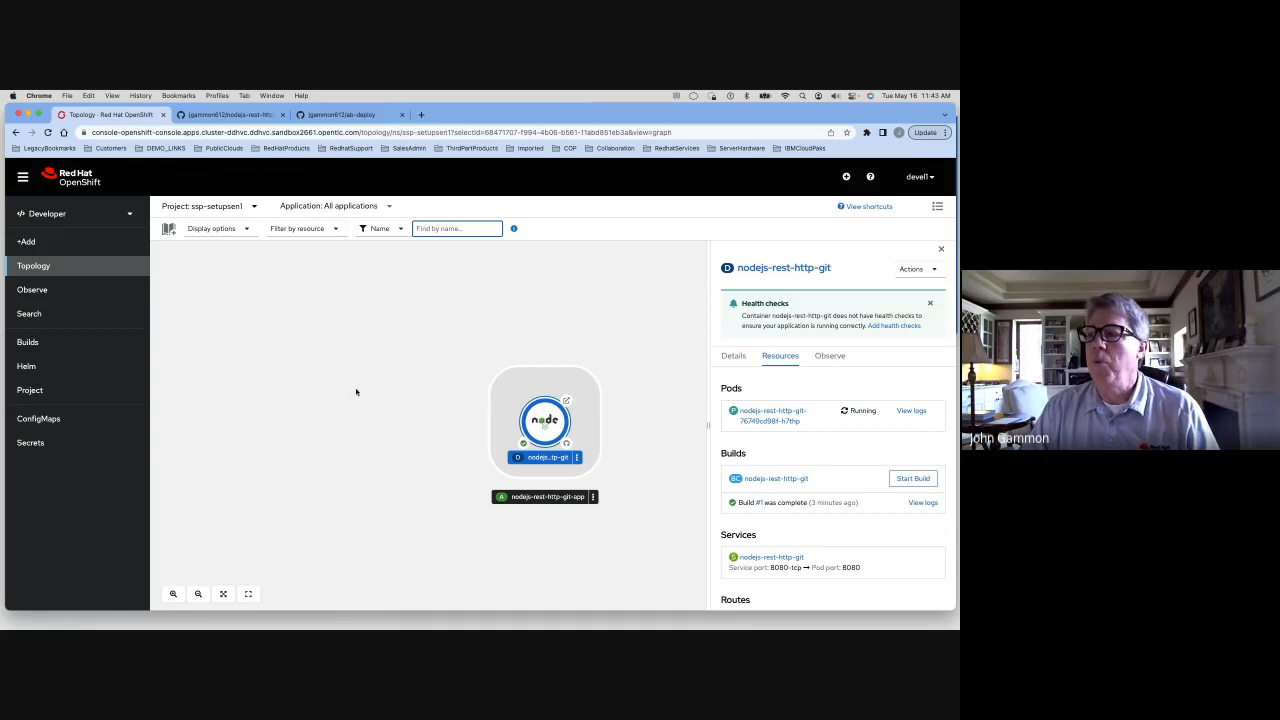
click(760, 416)
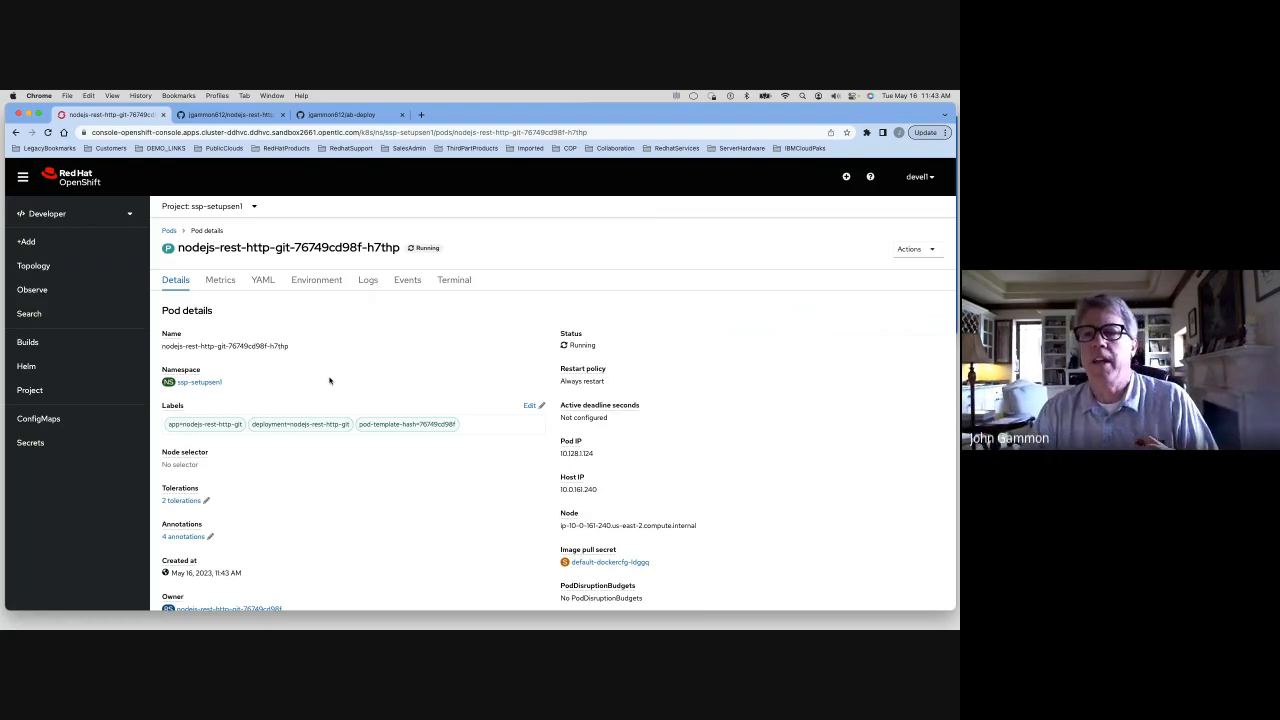
click(452, 281)
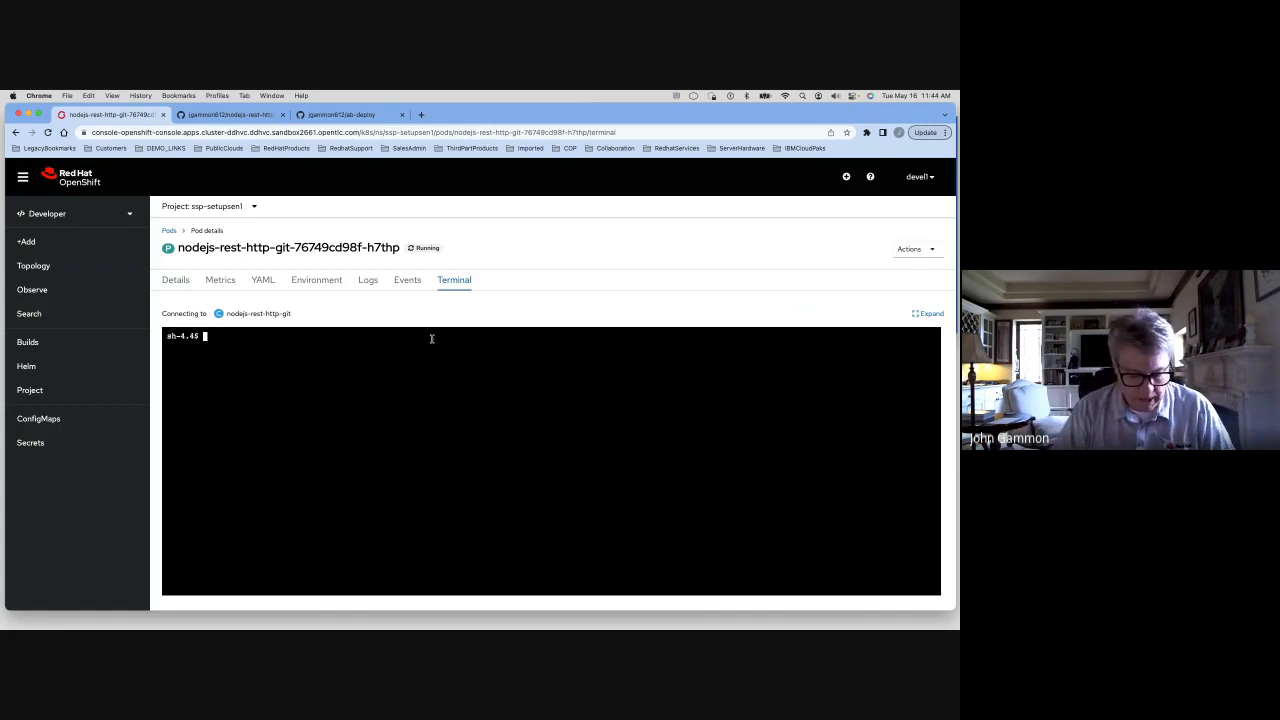
text(ps -ef)
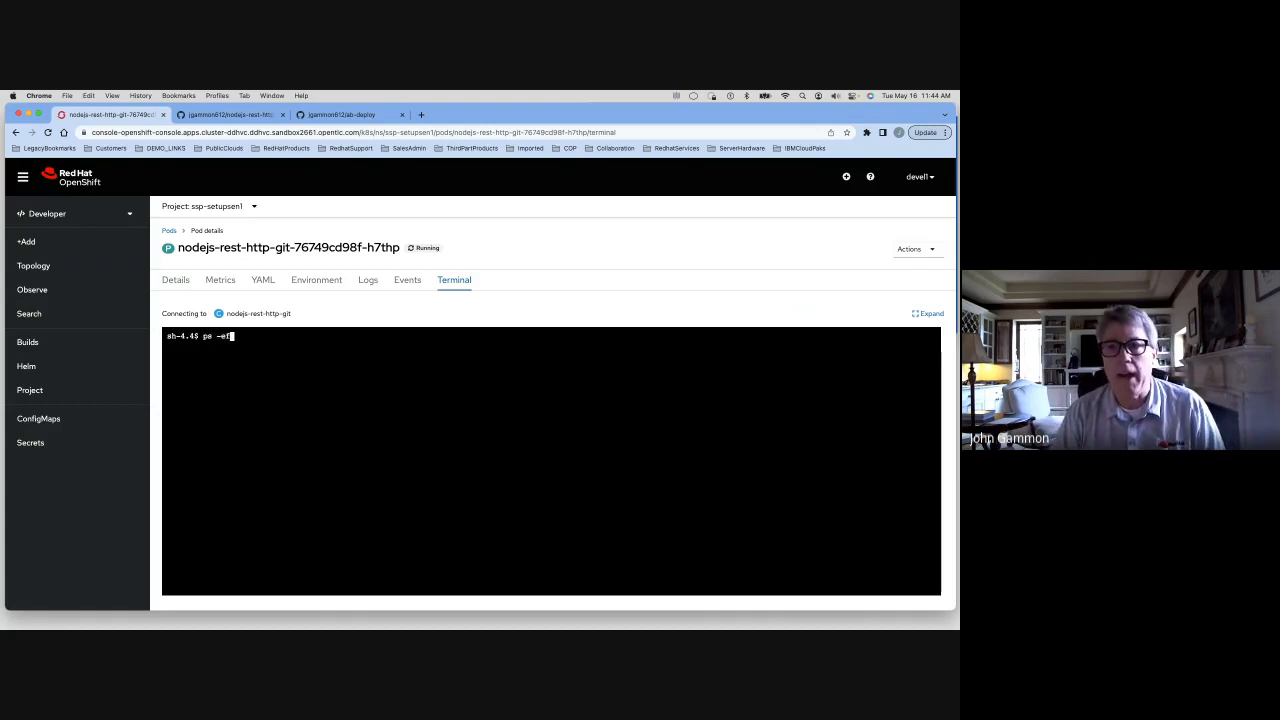
key(Return)
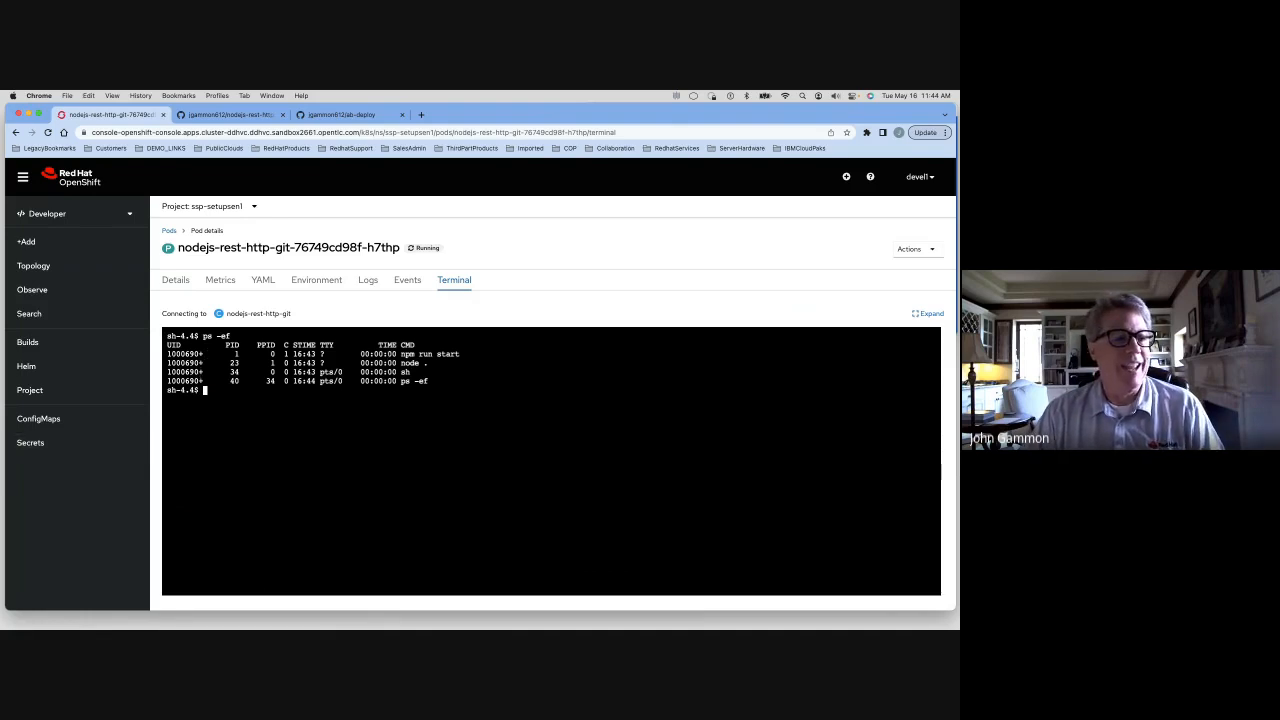
Switch to the local Terminal app, open a new Grass-profile window, run ps -ef there, and close it
key(super+Tab)
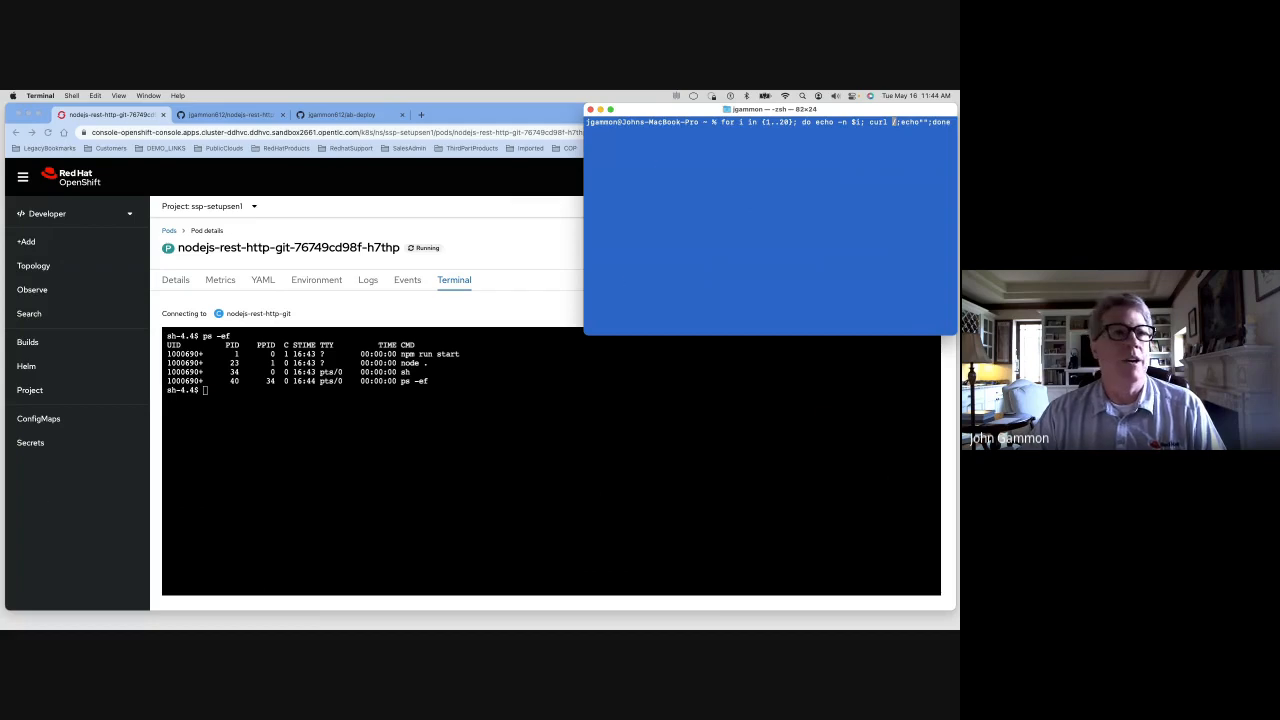
click(72, 96)
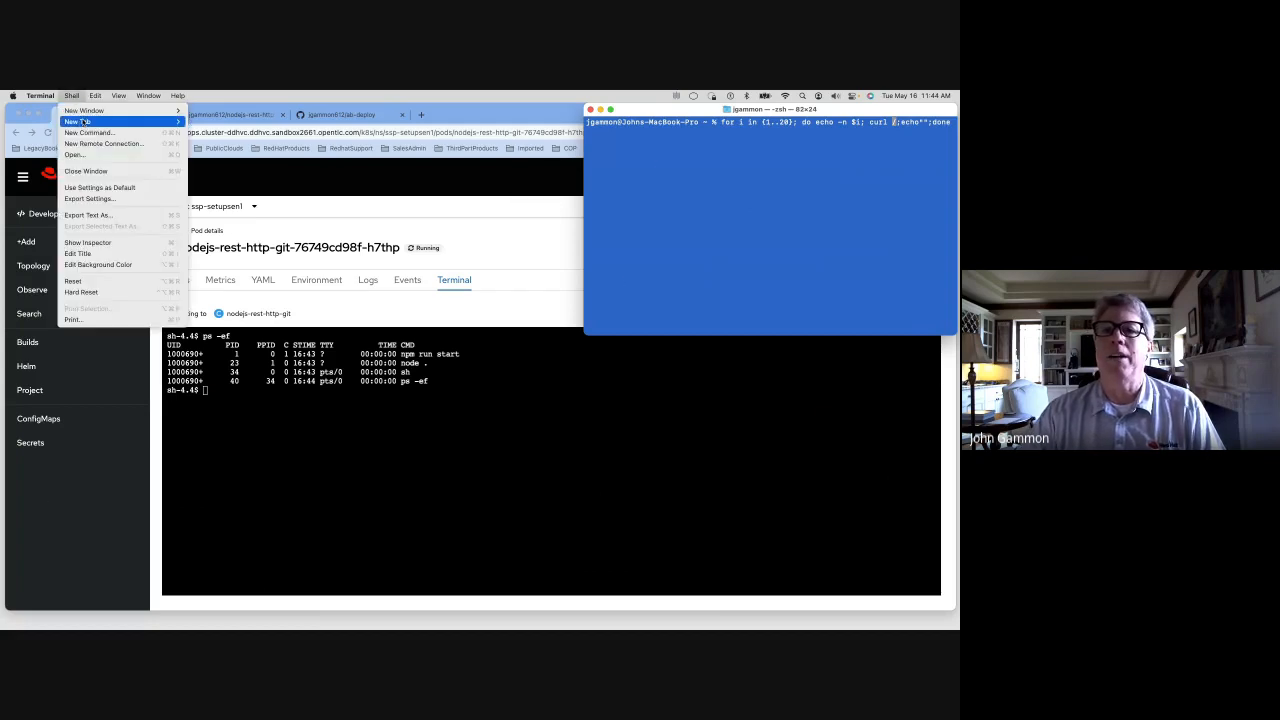
mouse_move(88, 111)
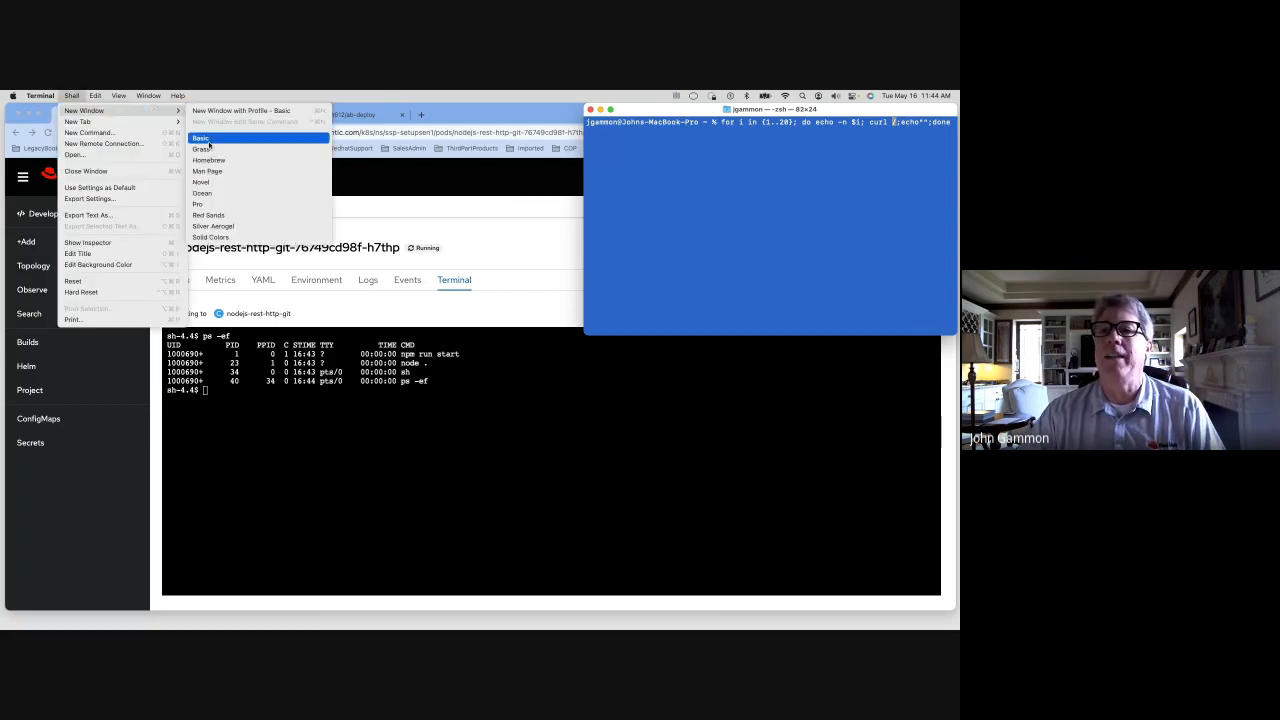
click(206, 149)
drag(396, 420, 501, 290)
text(ps -ef)
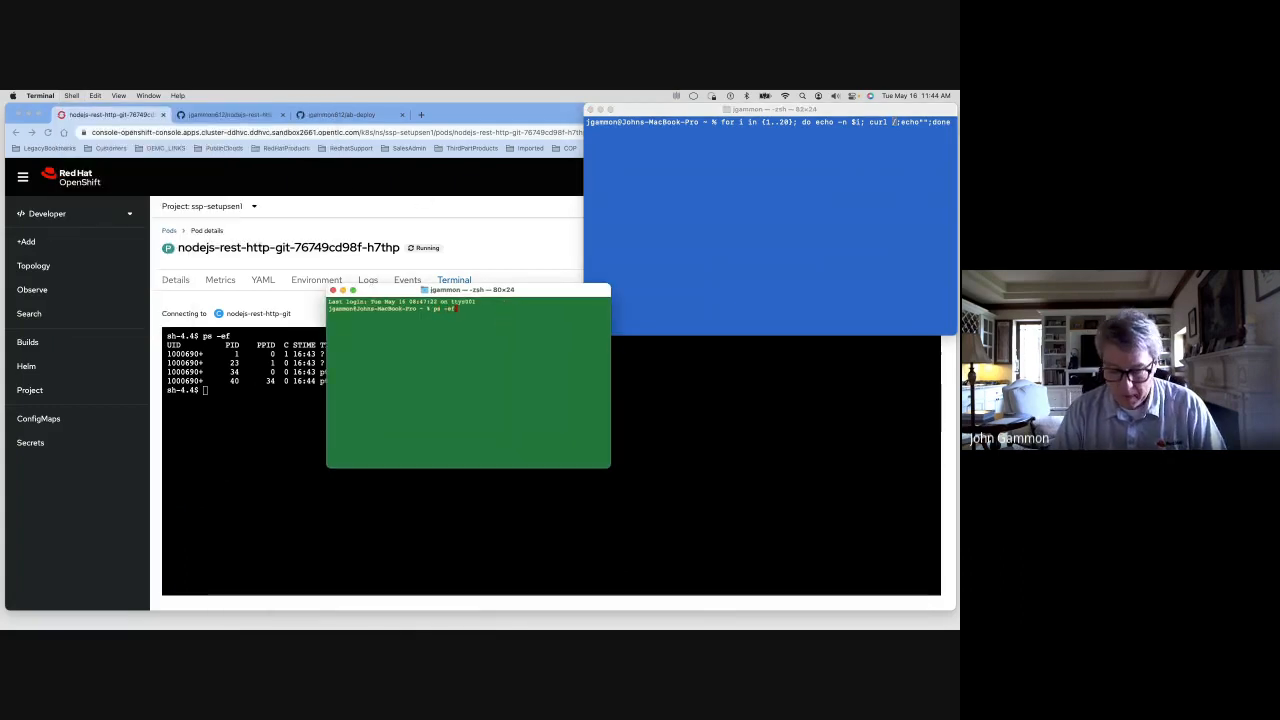
key(Return)
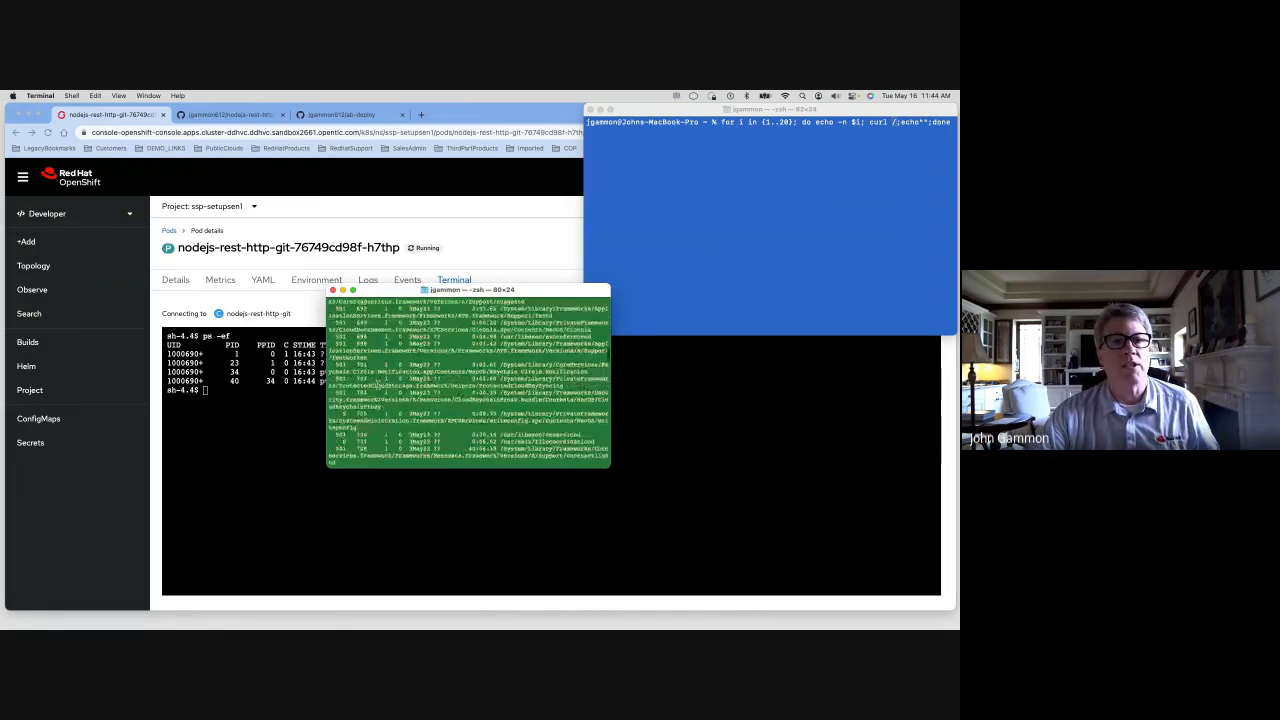
click(334, 290)
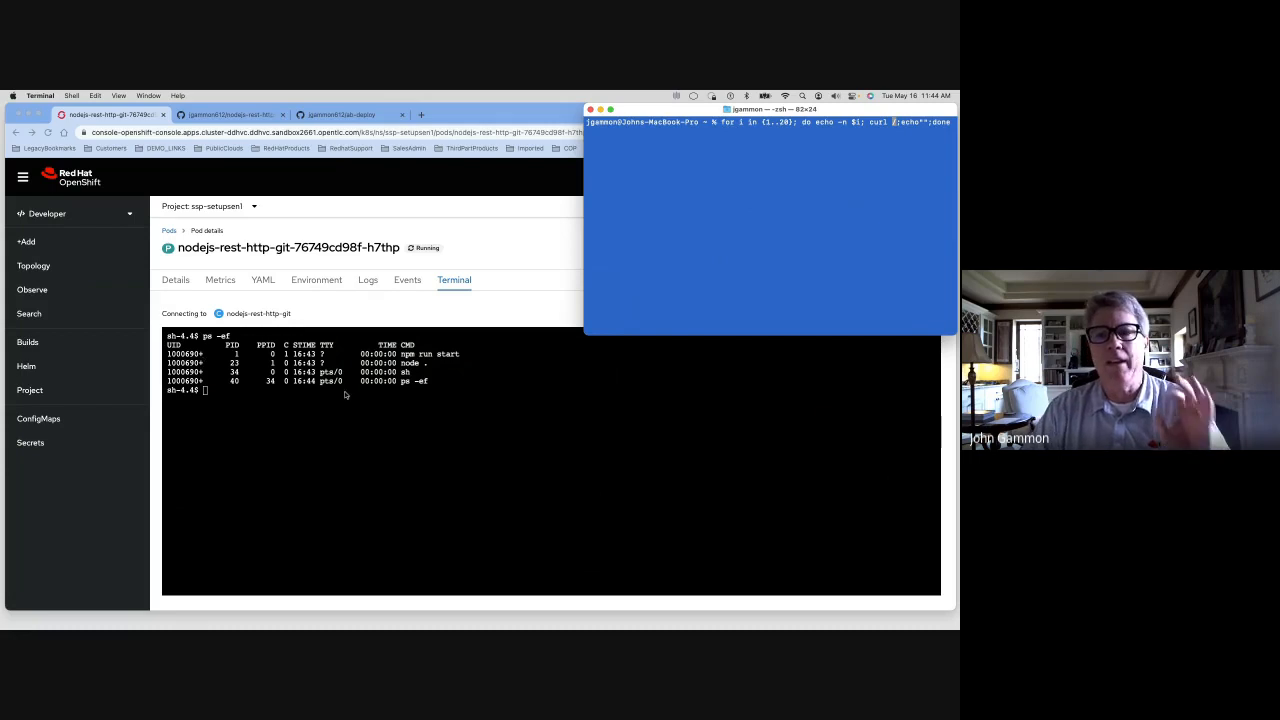
click(541, 101)
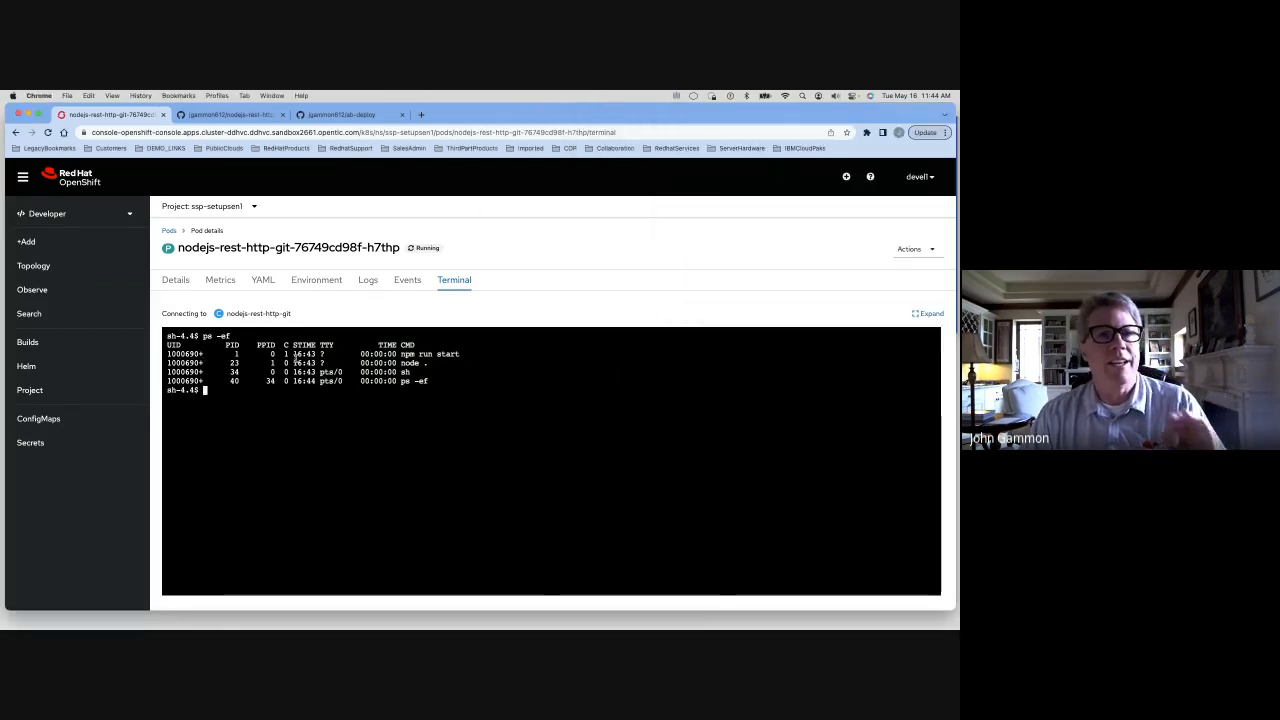
Start an Import from Git and copy the ab-deploy repository's HTTPS clone URL from GitHub
click(54, 267)
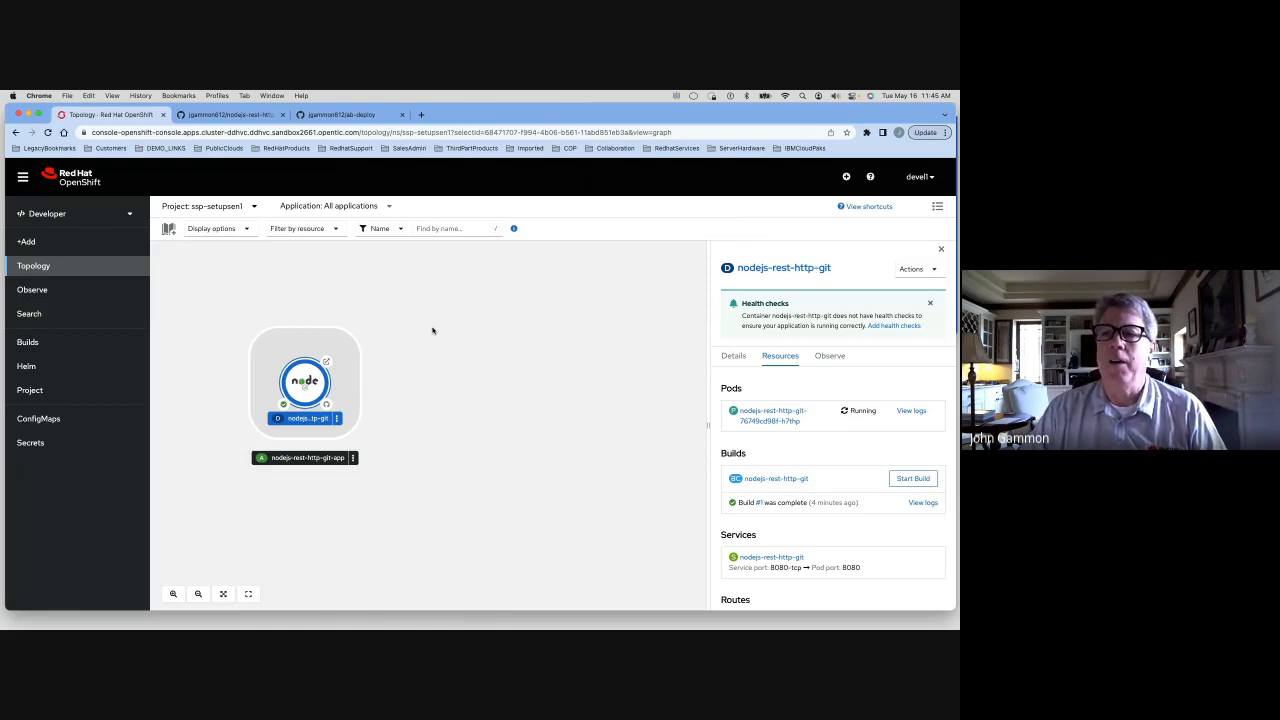
click(26, 241)
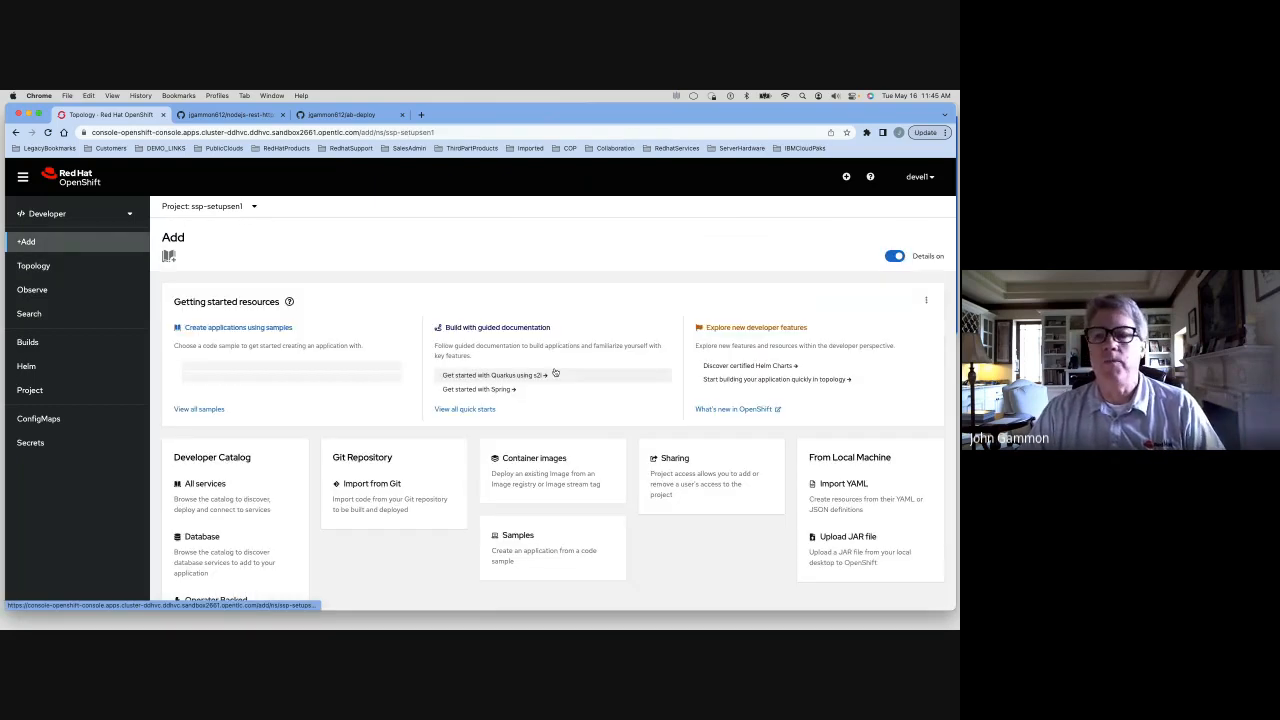
click(386, 500)
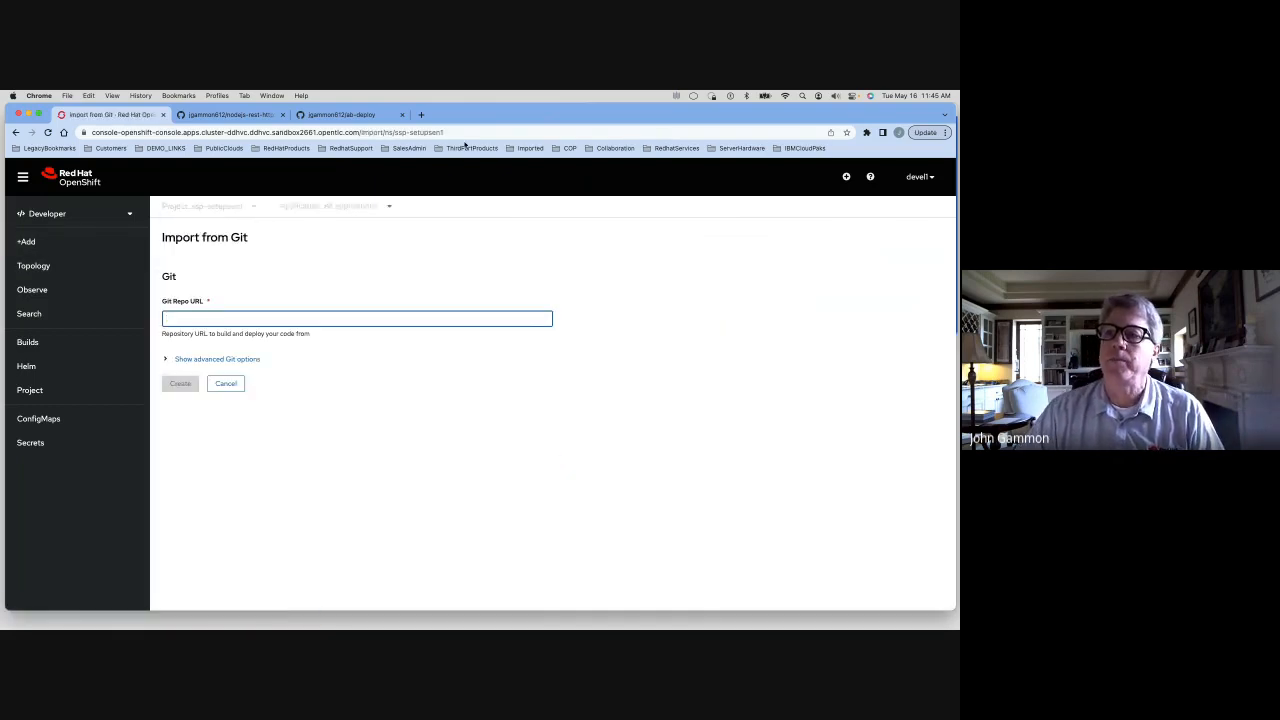
click(370, 116)
click(600, 275)
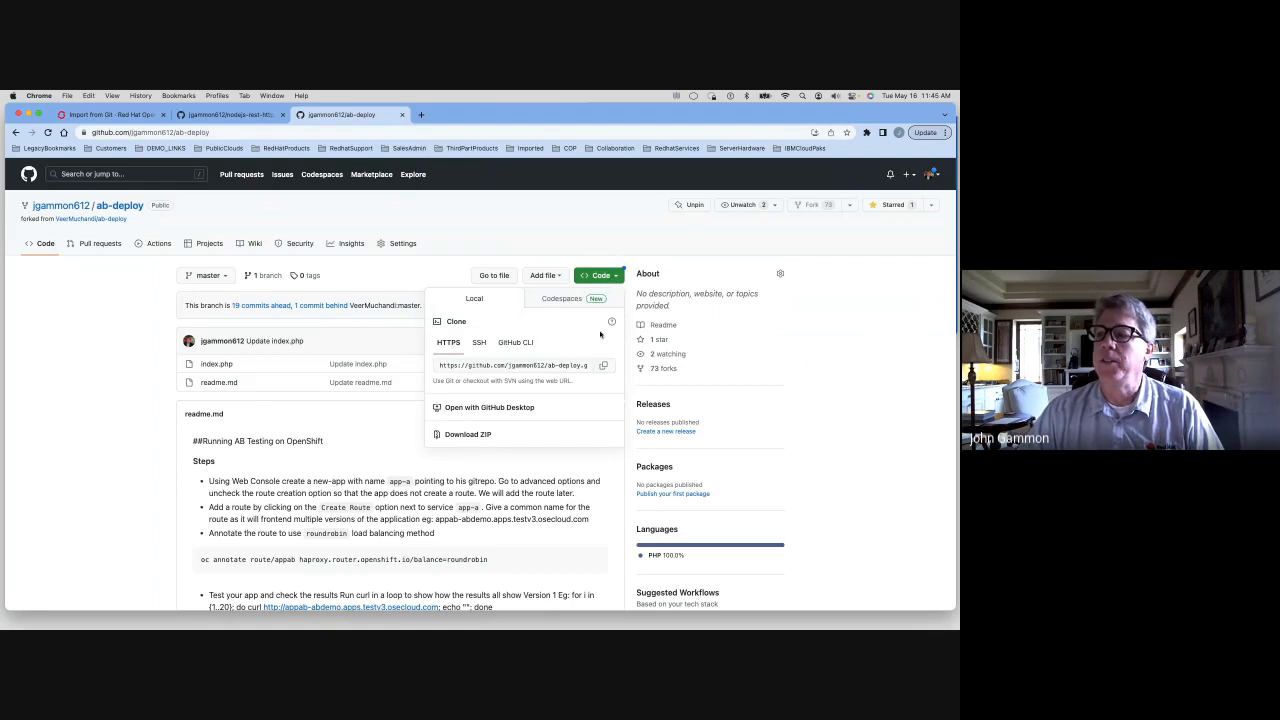
click(603, 365)
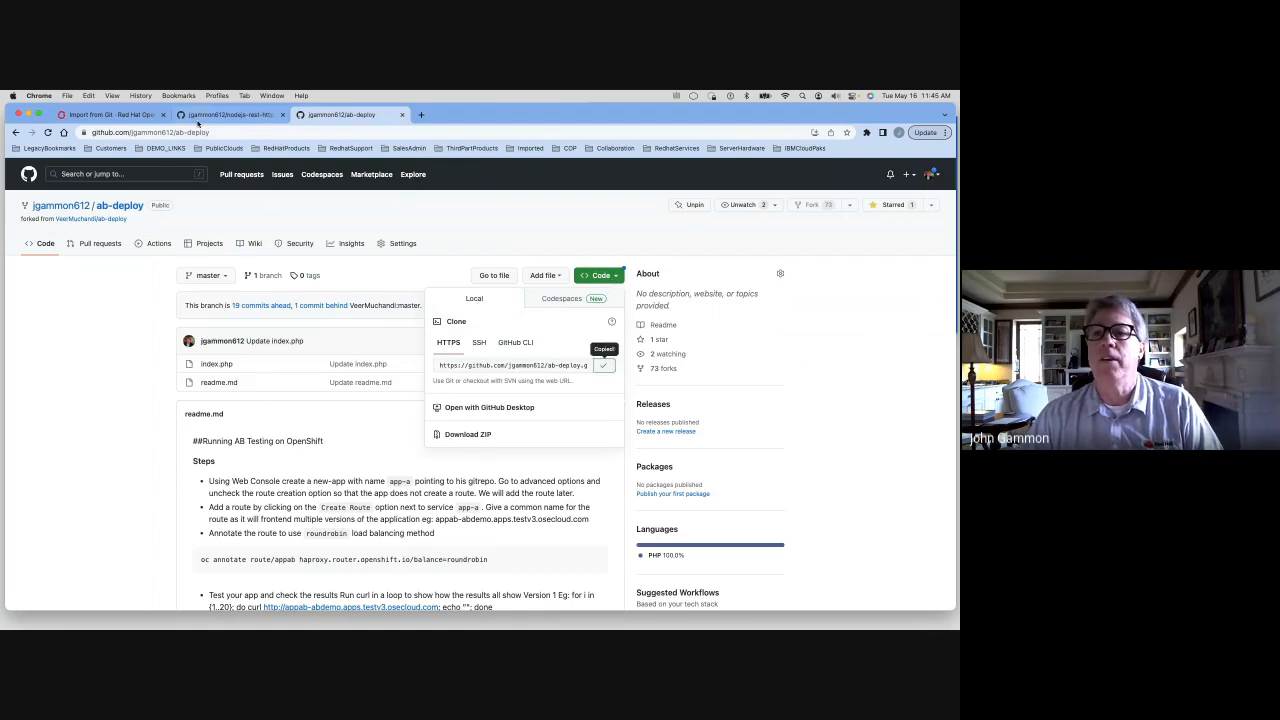
Edit index.php in the ab-deploy repository so it echoes VERSION 1, and commit directly to master
click(139, 117)
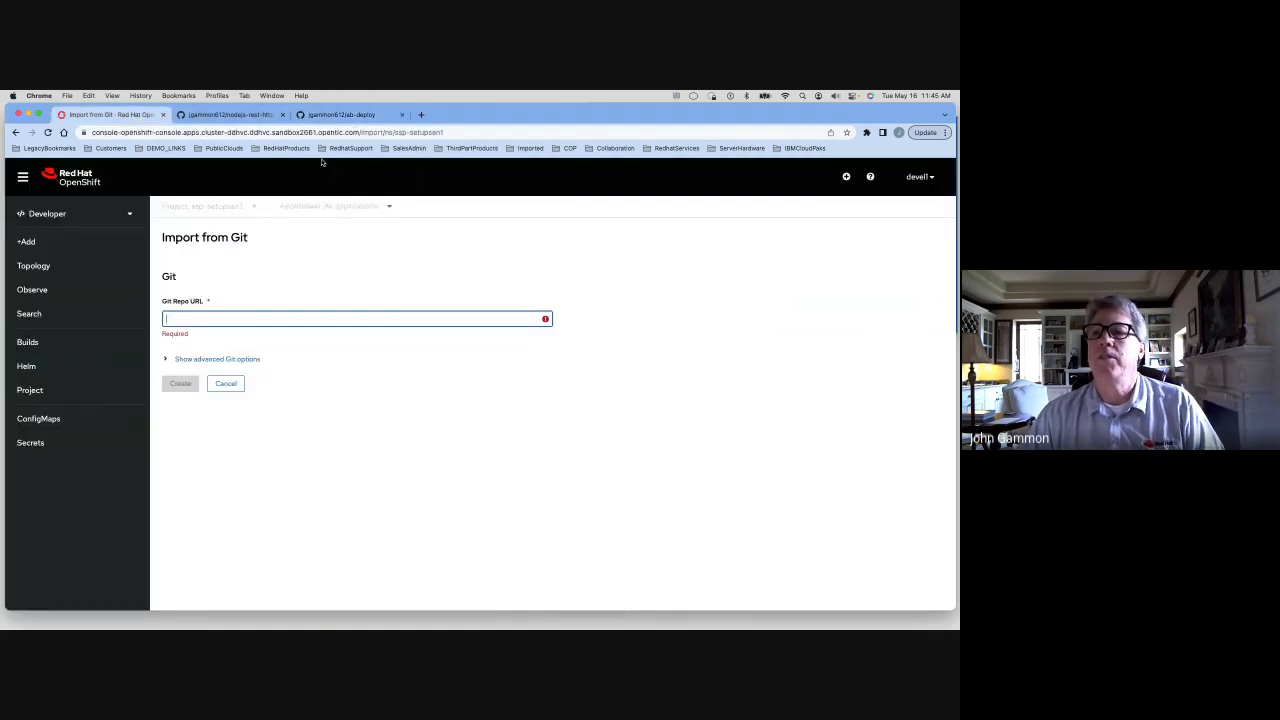
click(363, 117)
click(214, 363)
click(216, 364)
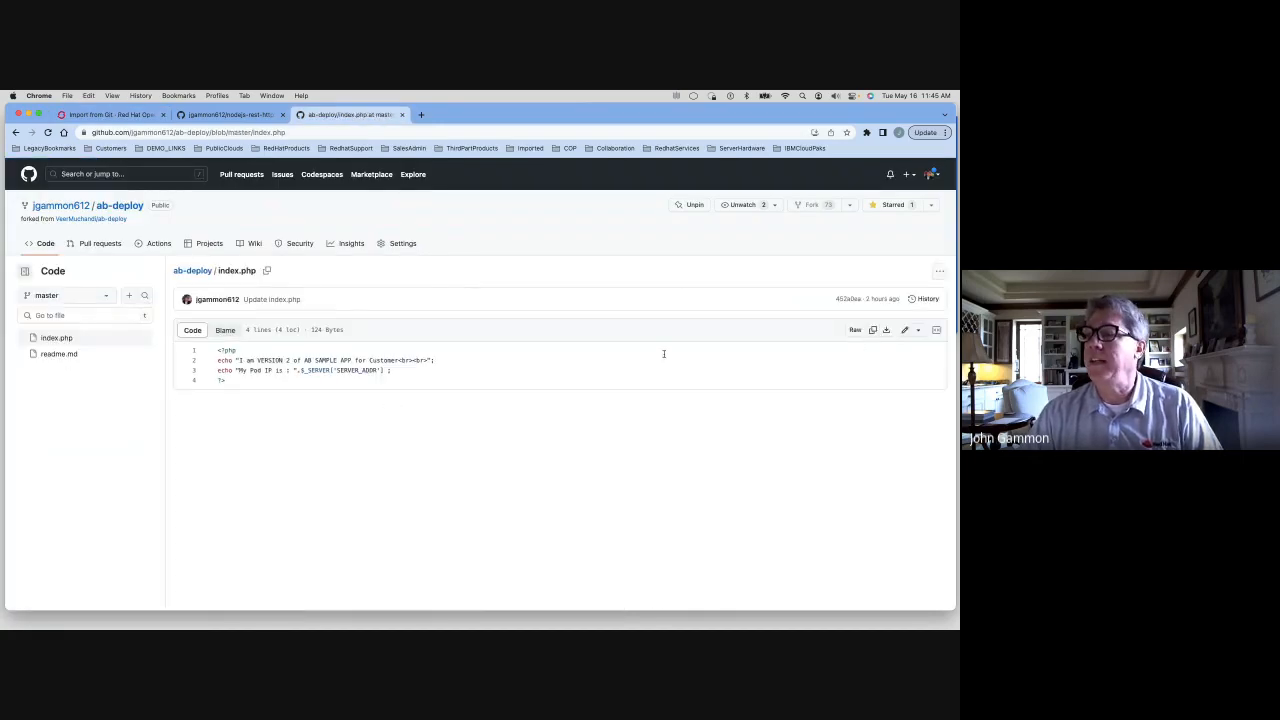
click(904, 330)
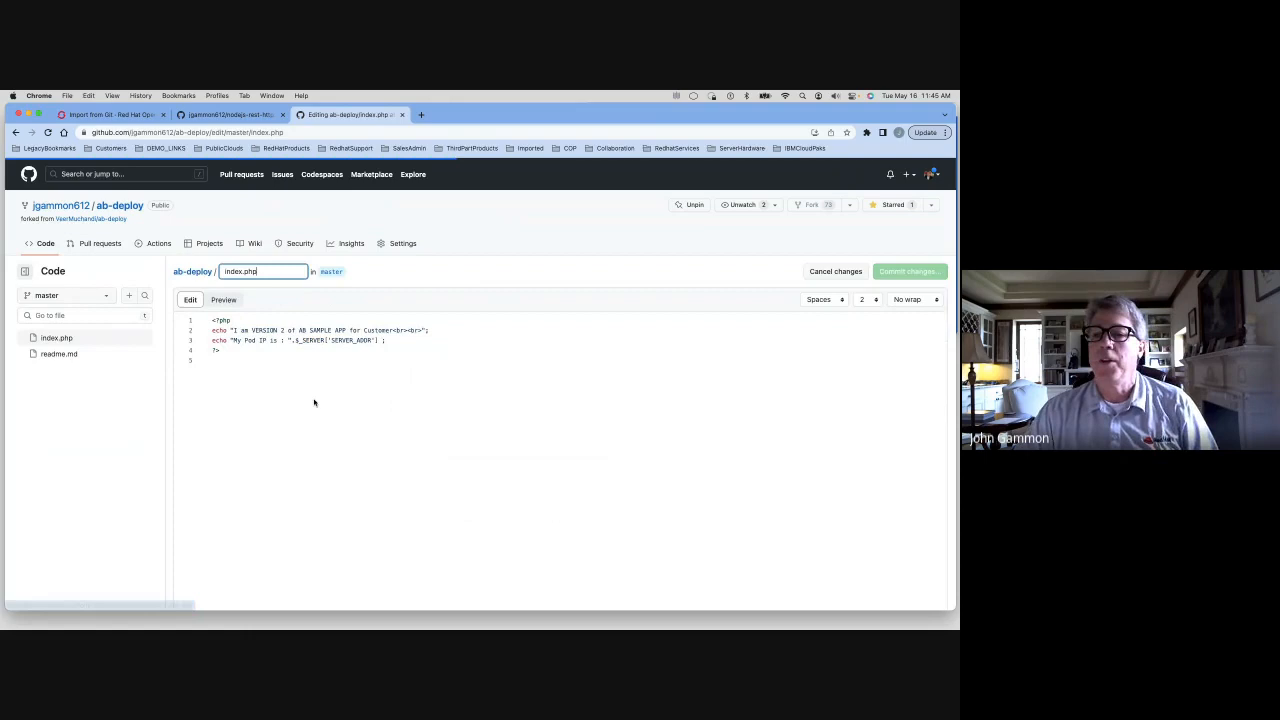
click(282, 330)
key(BackSpace)
text(1)
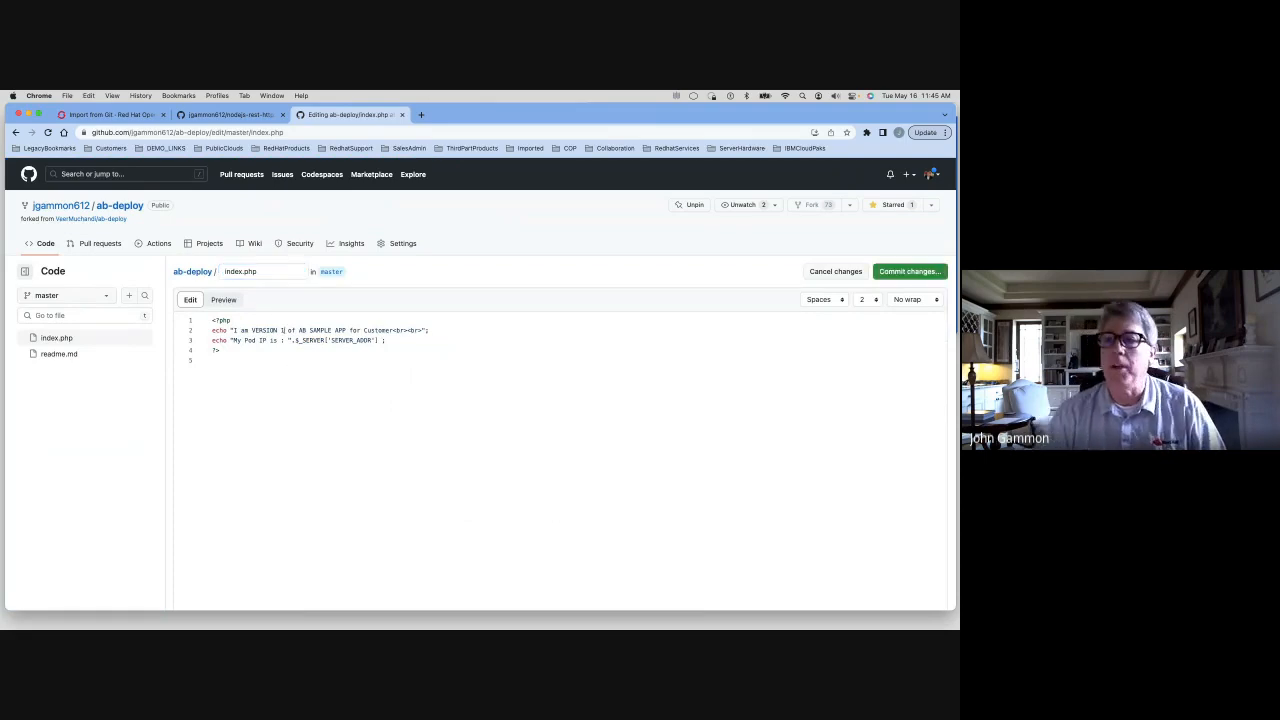
click(908, 271)
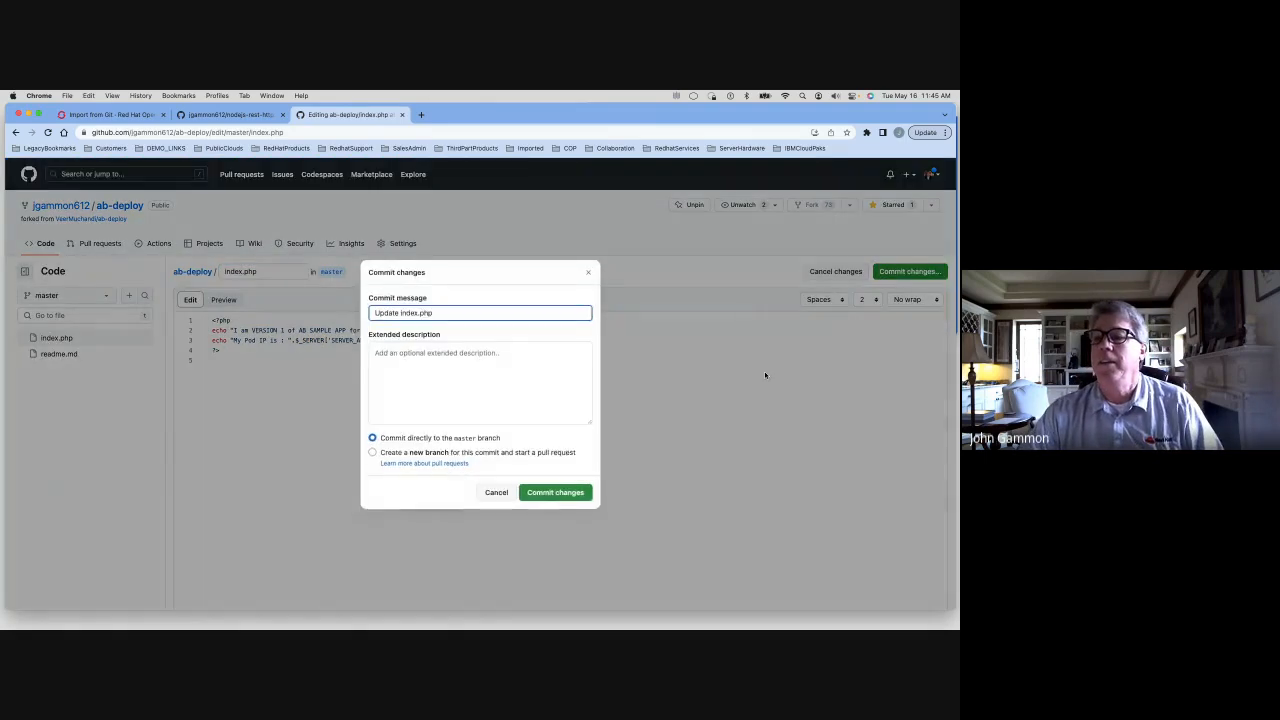
click(589, 491)
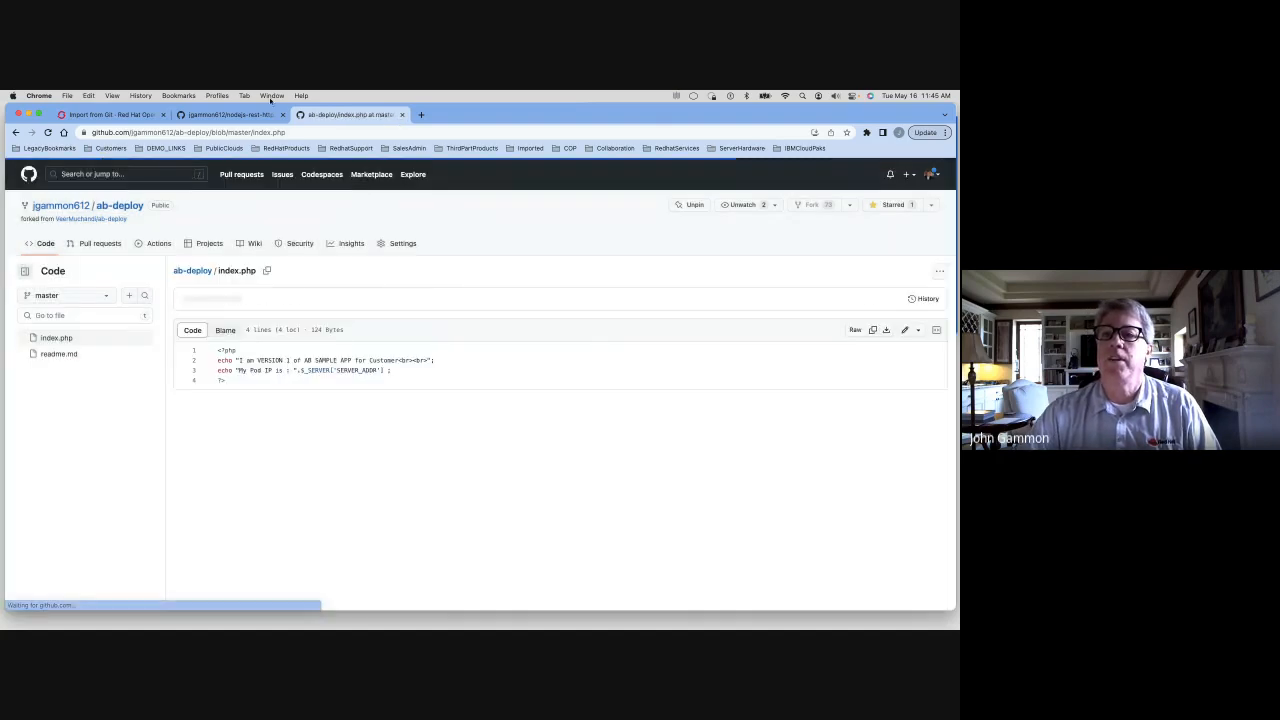
Paste the copied ab-deploy repository URL into Import from Git and create the component with the default settings
click(90, 115)
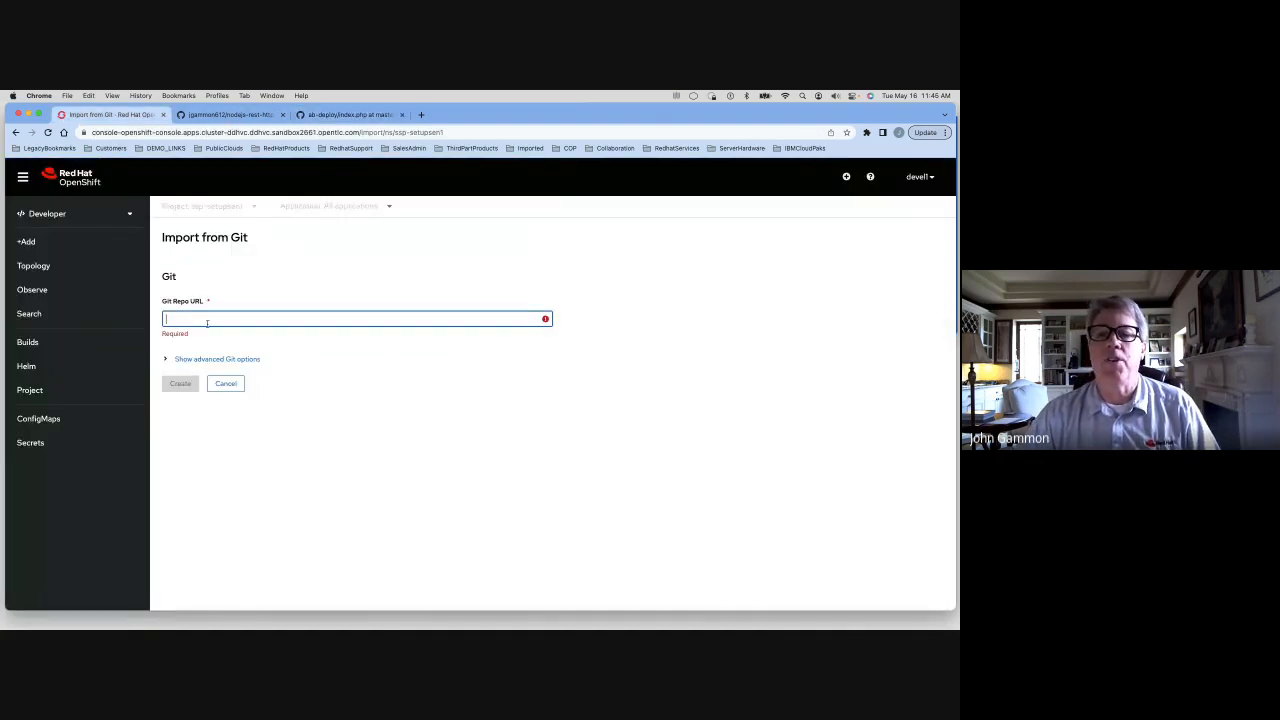
click(206, 319)
right_click(206, 319)
click(187, 320)
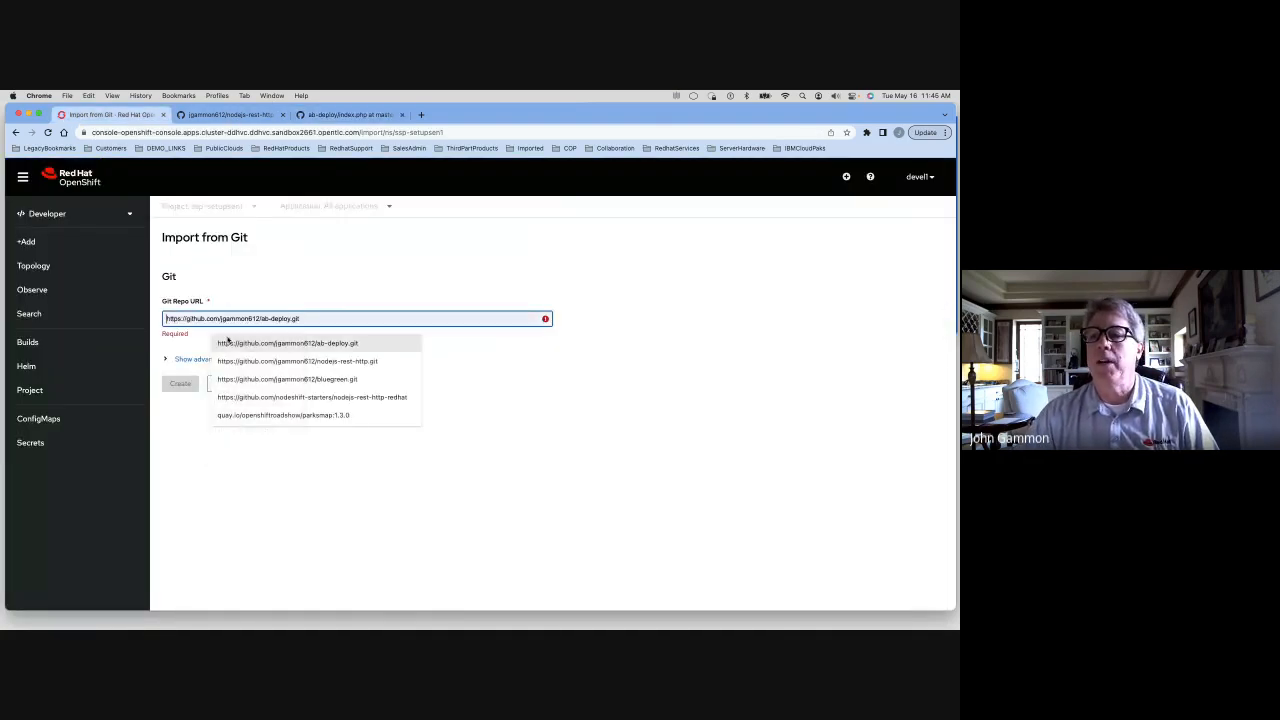
click(235, 343)
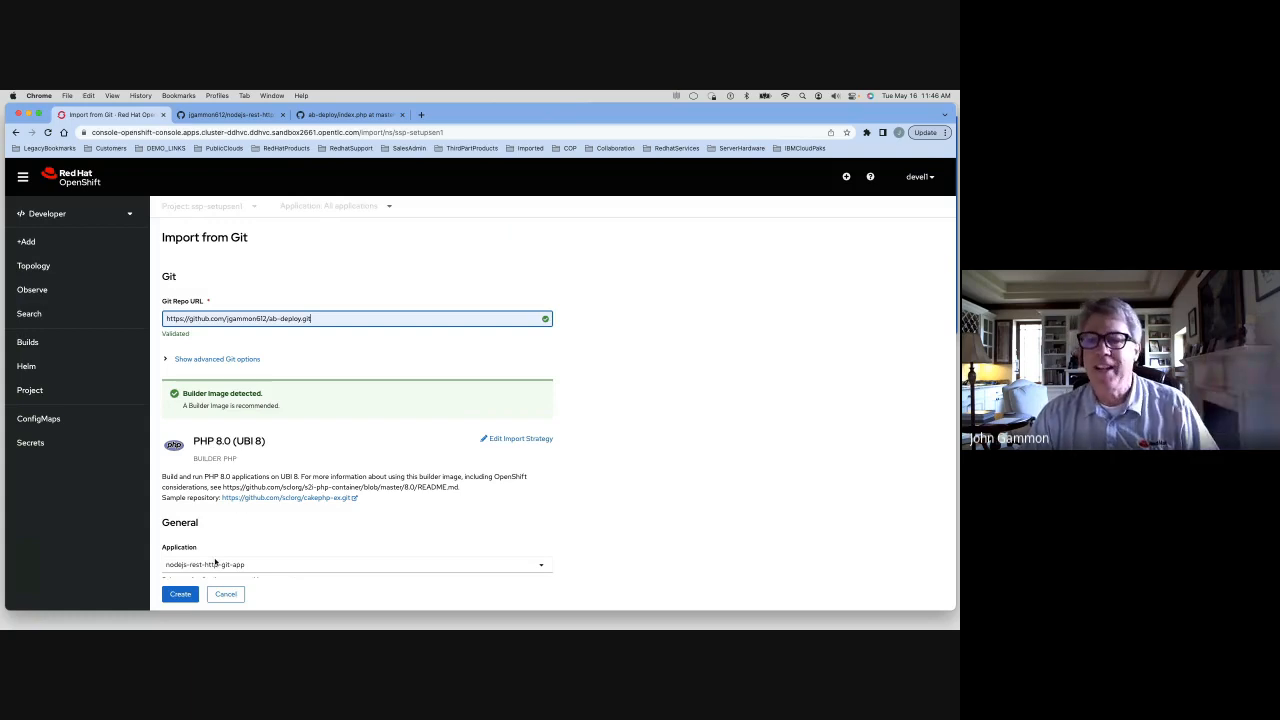
scroll(260, 530, down, 5)
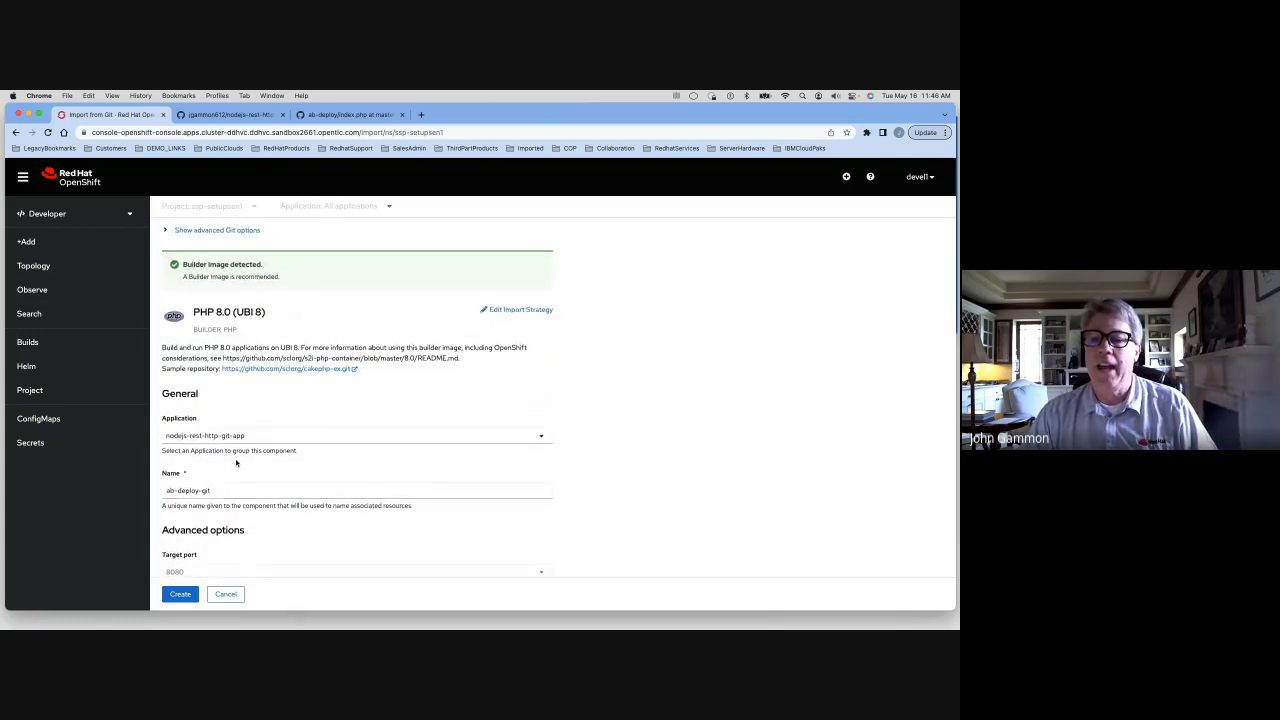
scroll(200, 530, down, 4)
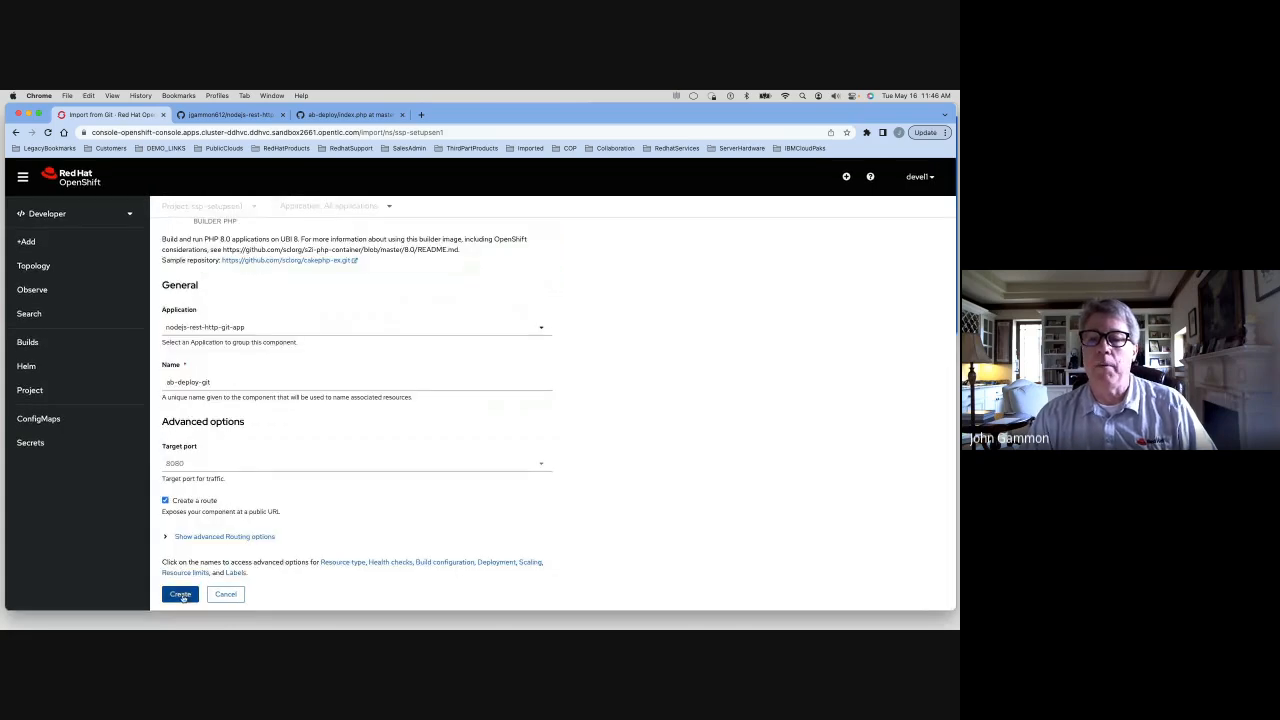
click(183, 595)
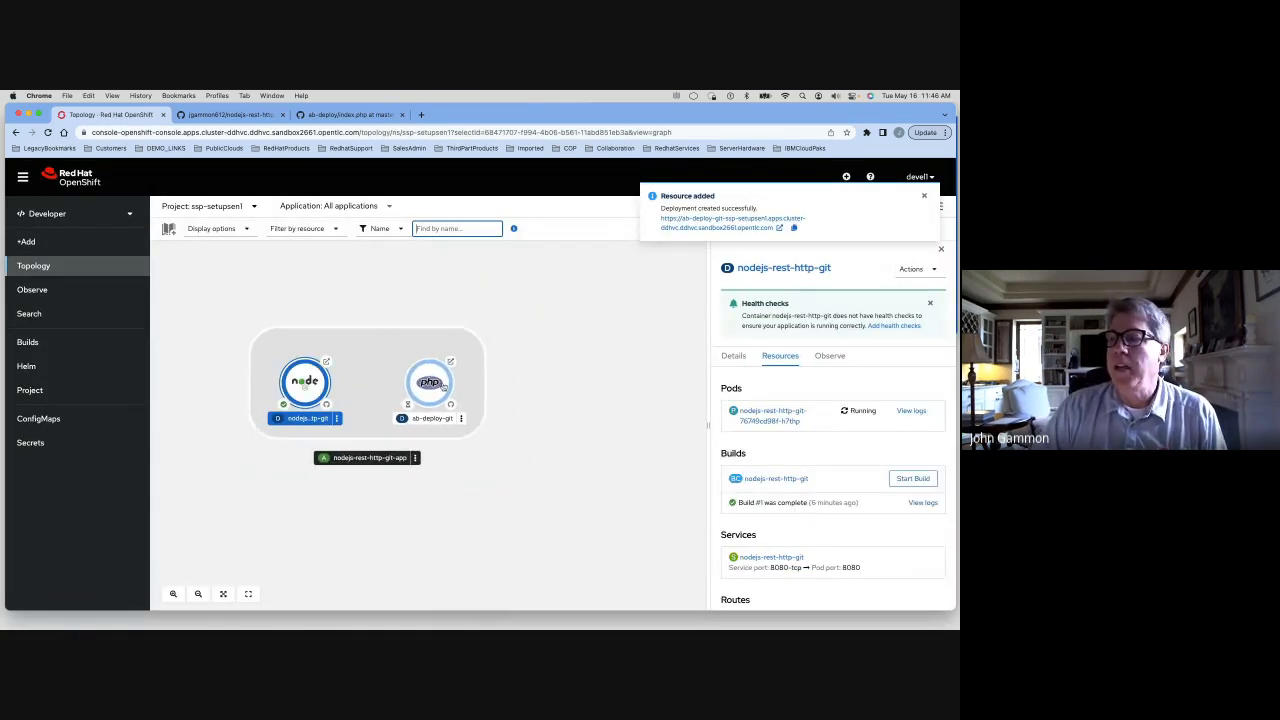
Check the build logs of the nodejs-rest-http-git and ab-deploy-git builds from Topology
click(922, 502)
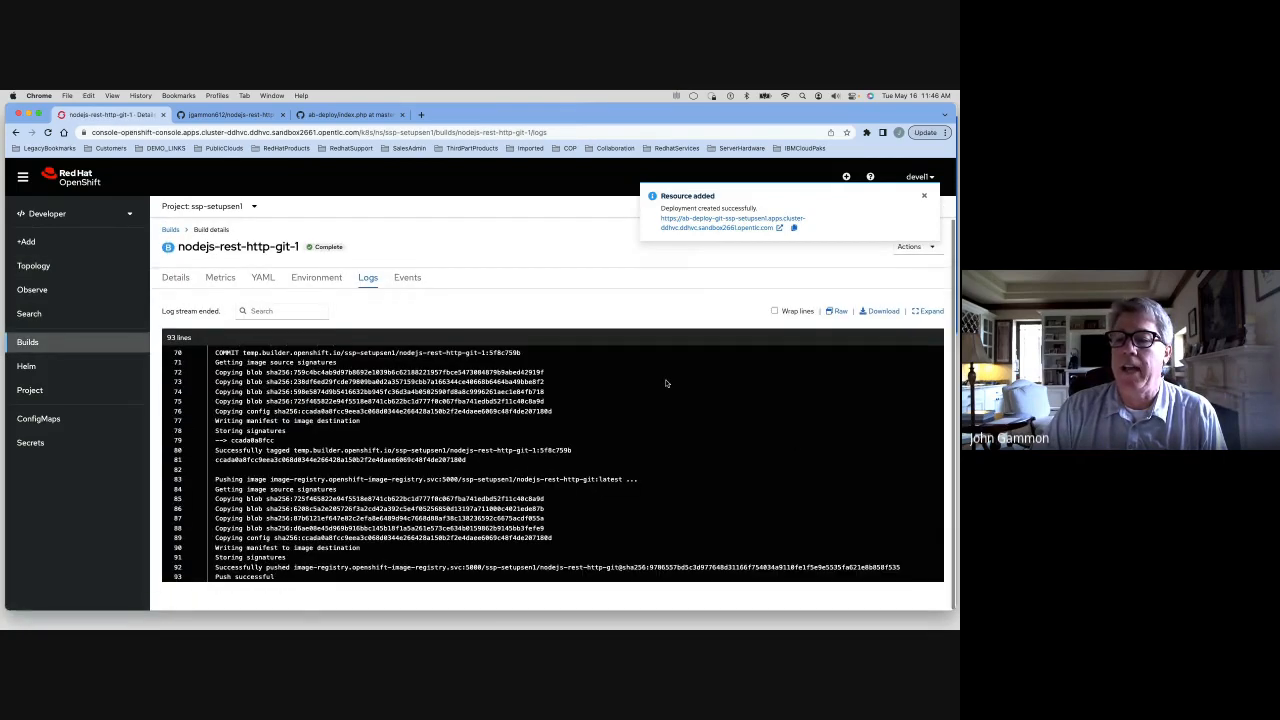
click(33, 265)
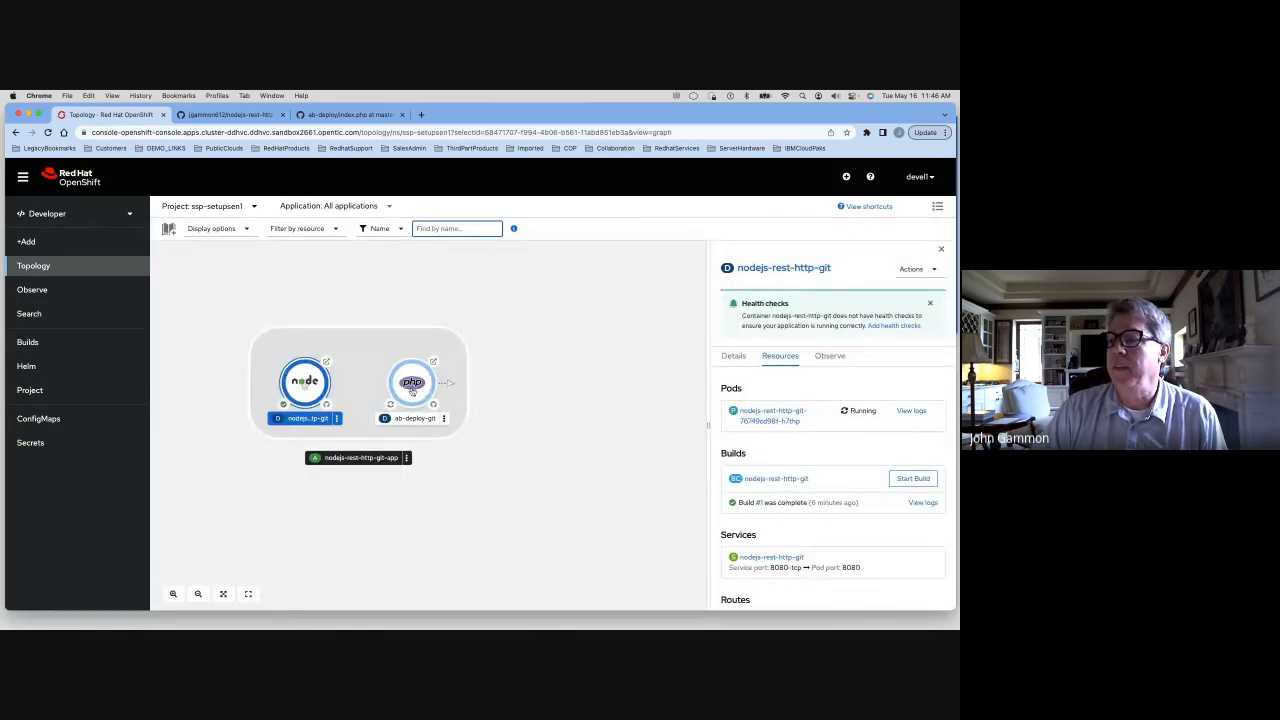
click(440, 392)
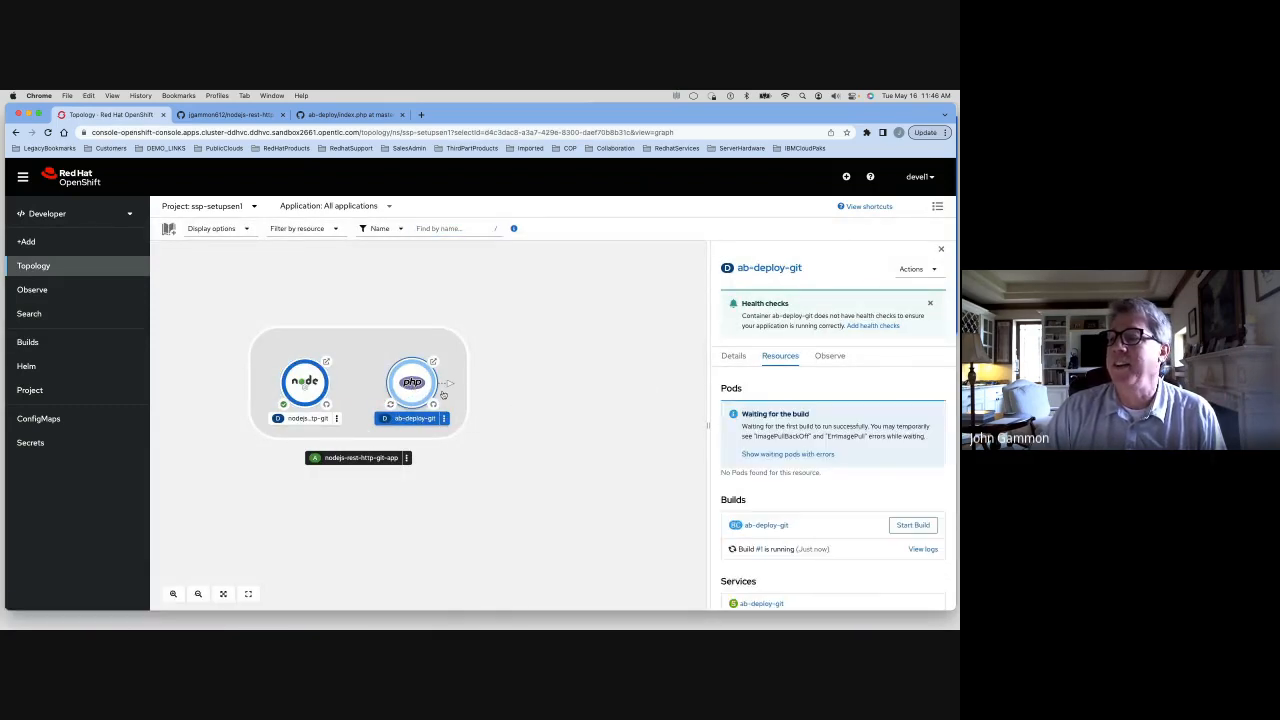
click(922, 549)
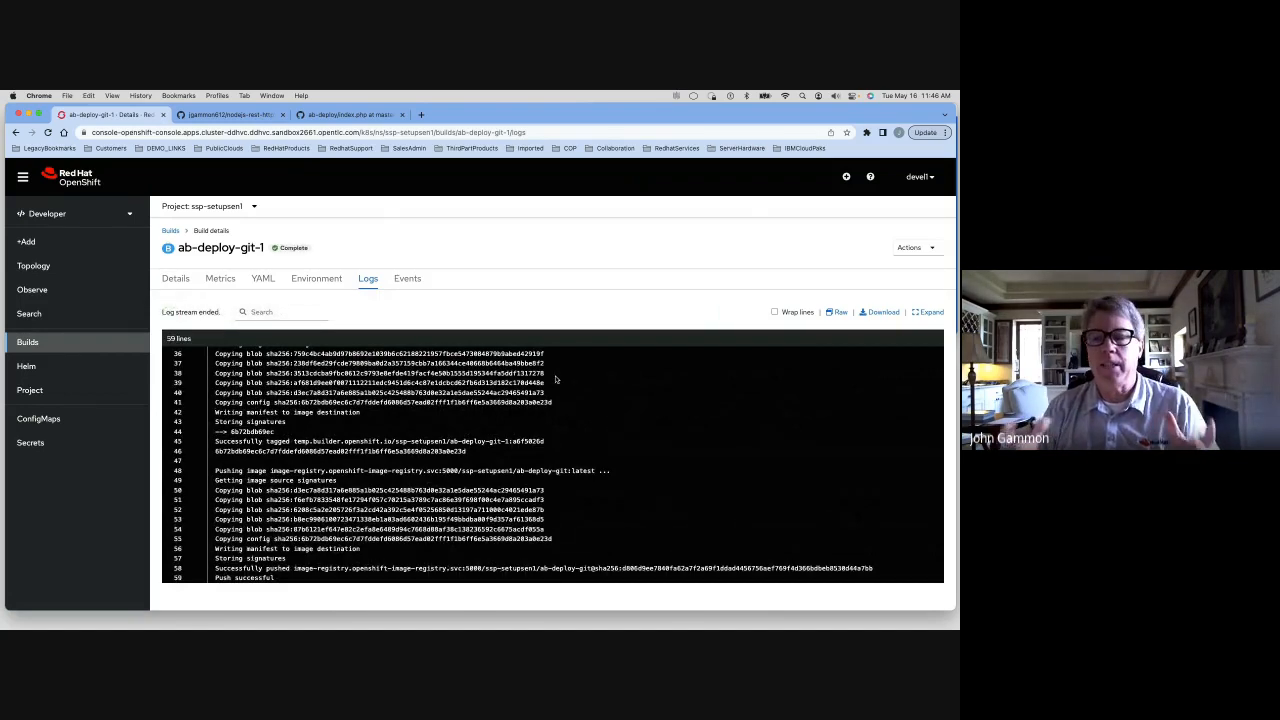
click(40, 265)
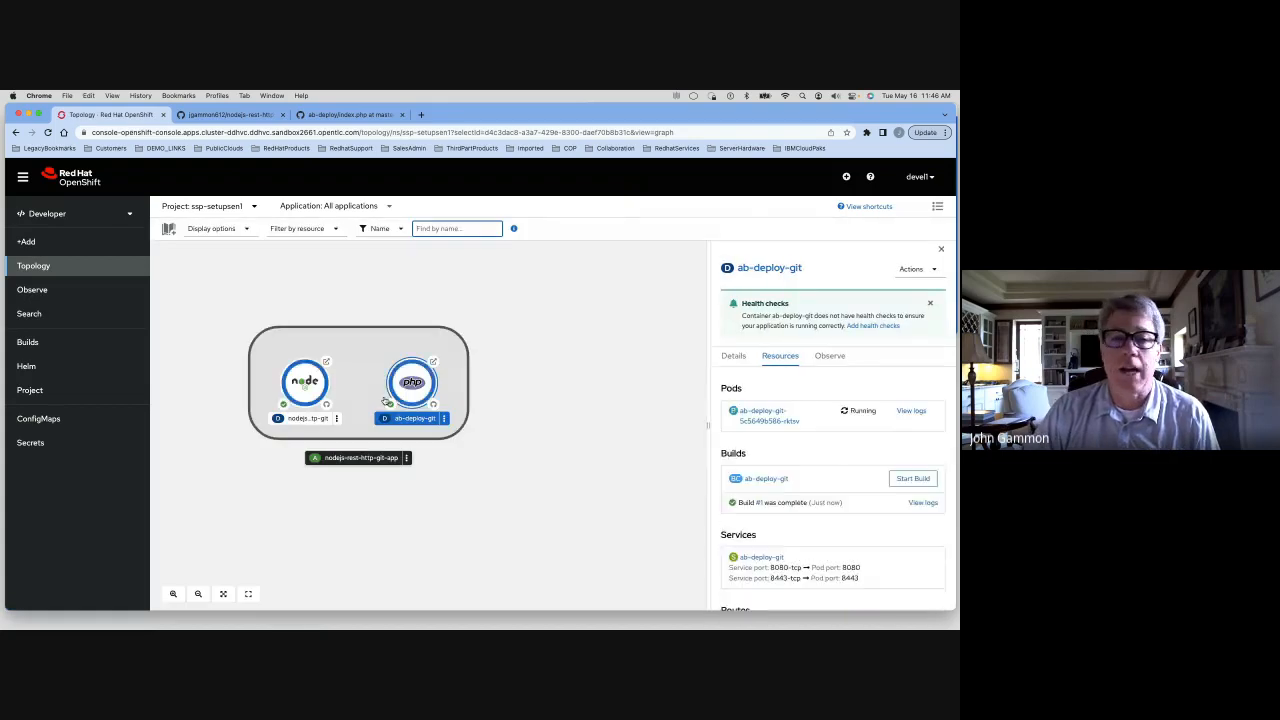
View the running ab-deploy-git app through its route URL, then open a new Import from Git form
click(433, 361)
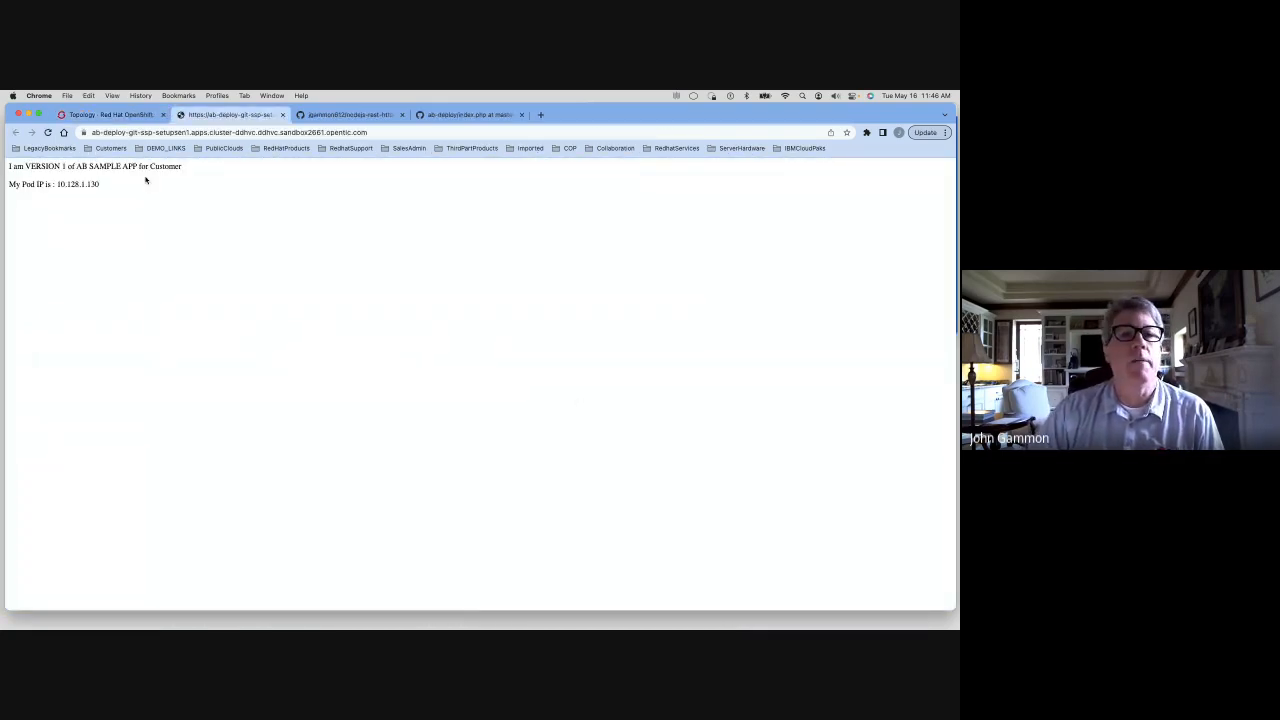
click(112, 116)
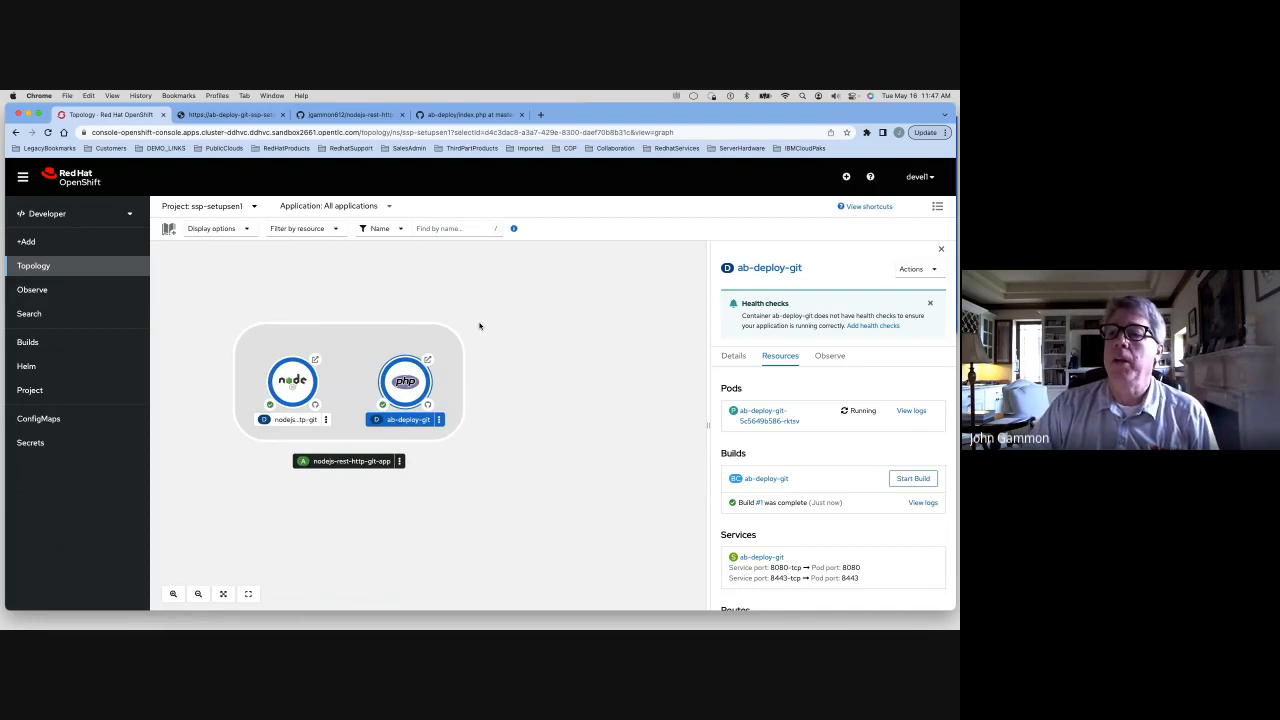
click(26, 242)
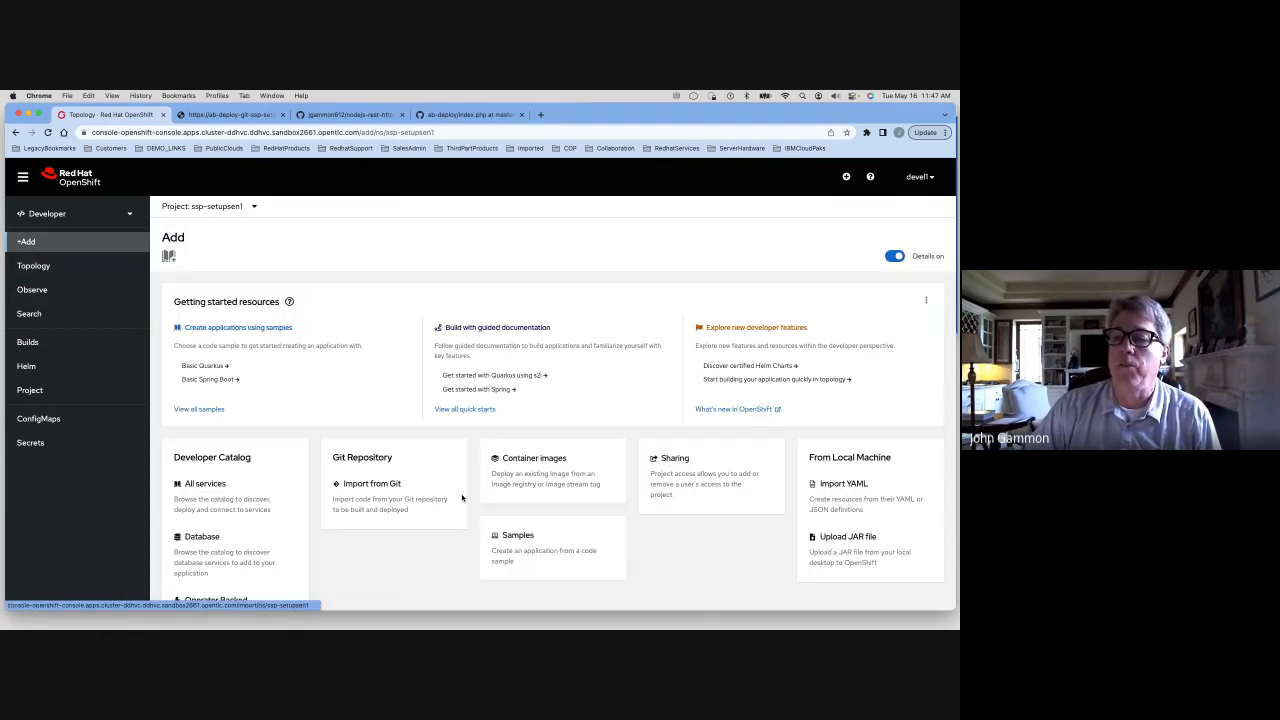
click(374, 489)
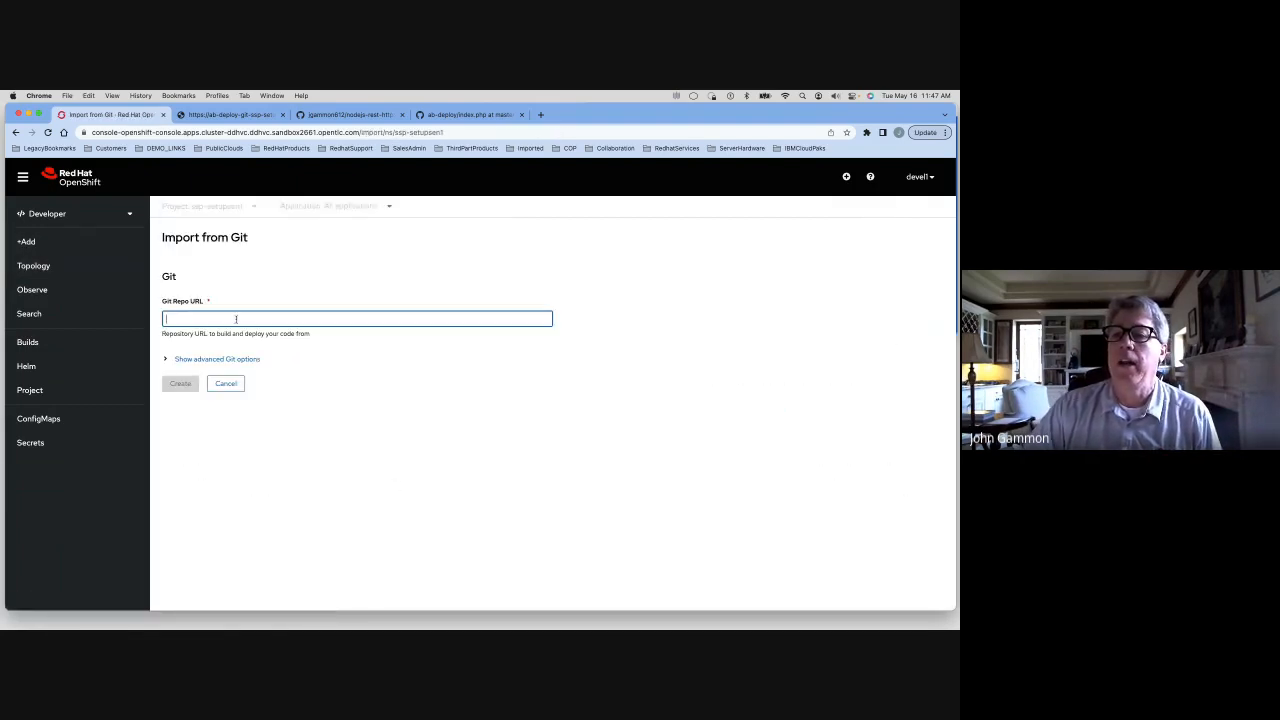
click(232, 318)
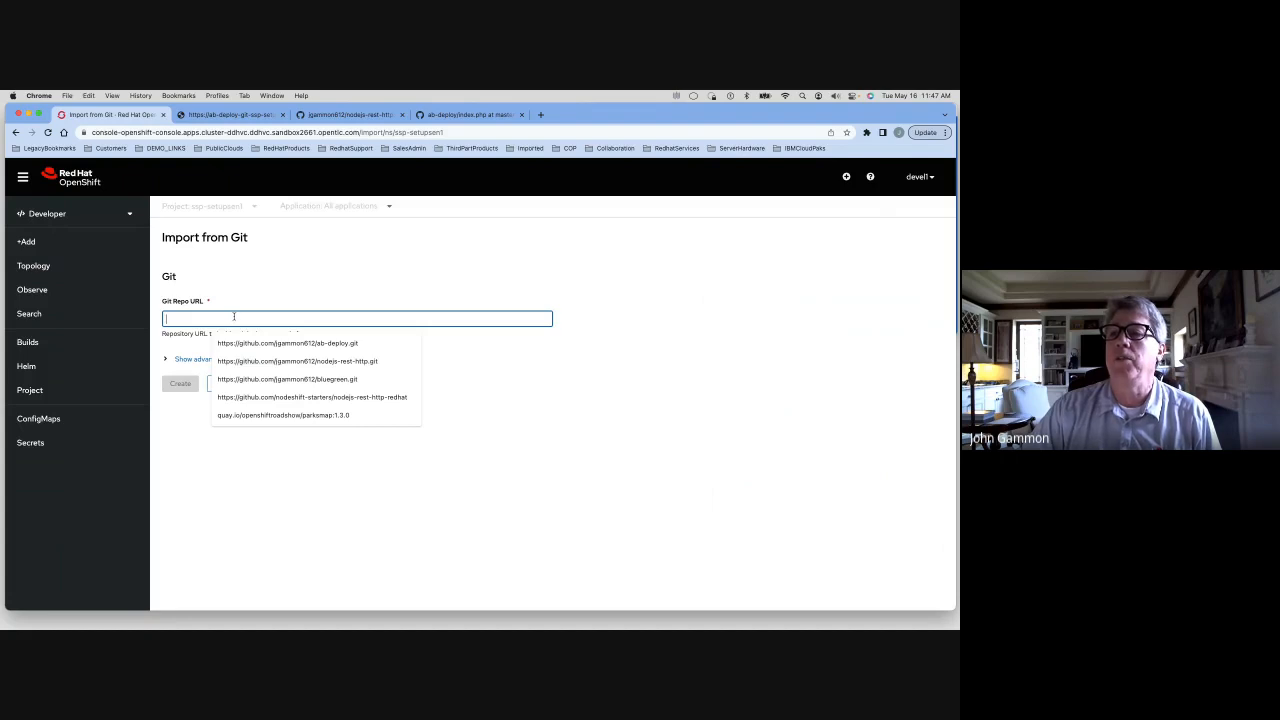
click(391, 225)
Edit index.php in the ab-deploy repository so it echoes VERSION 2, and commit directly to master
click(446, 114)
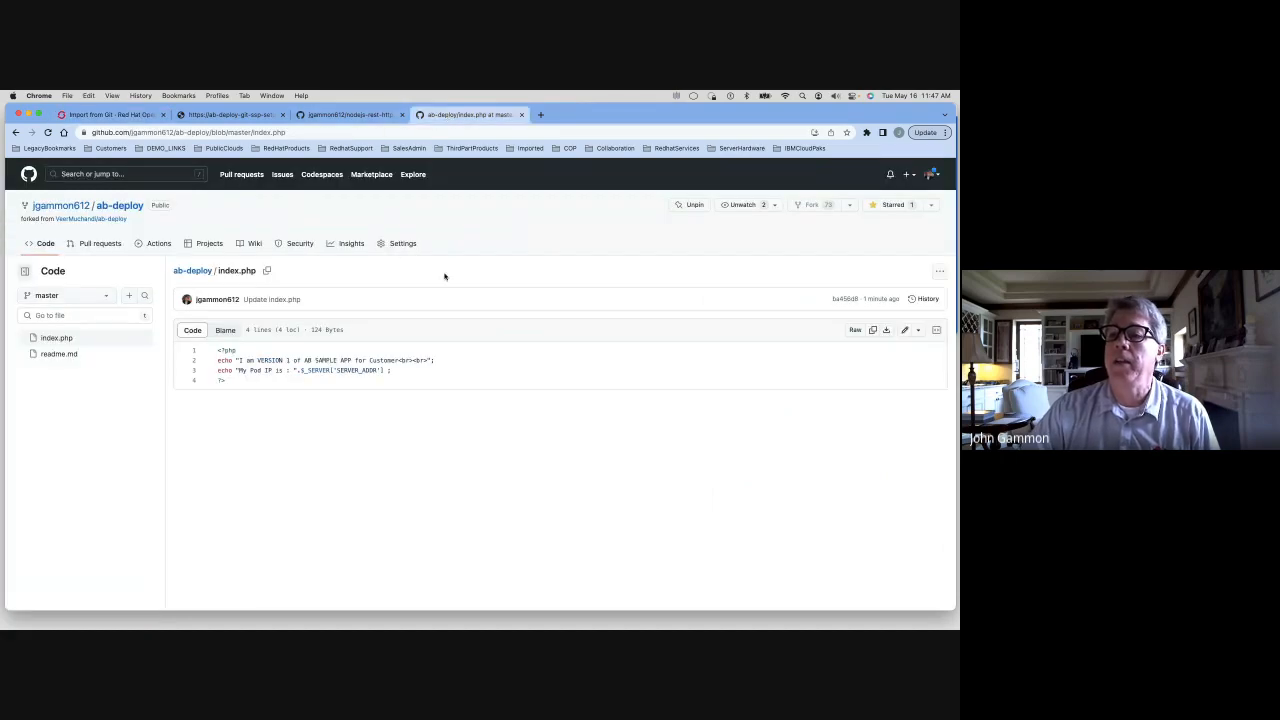
click(904, 330)
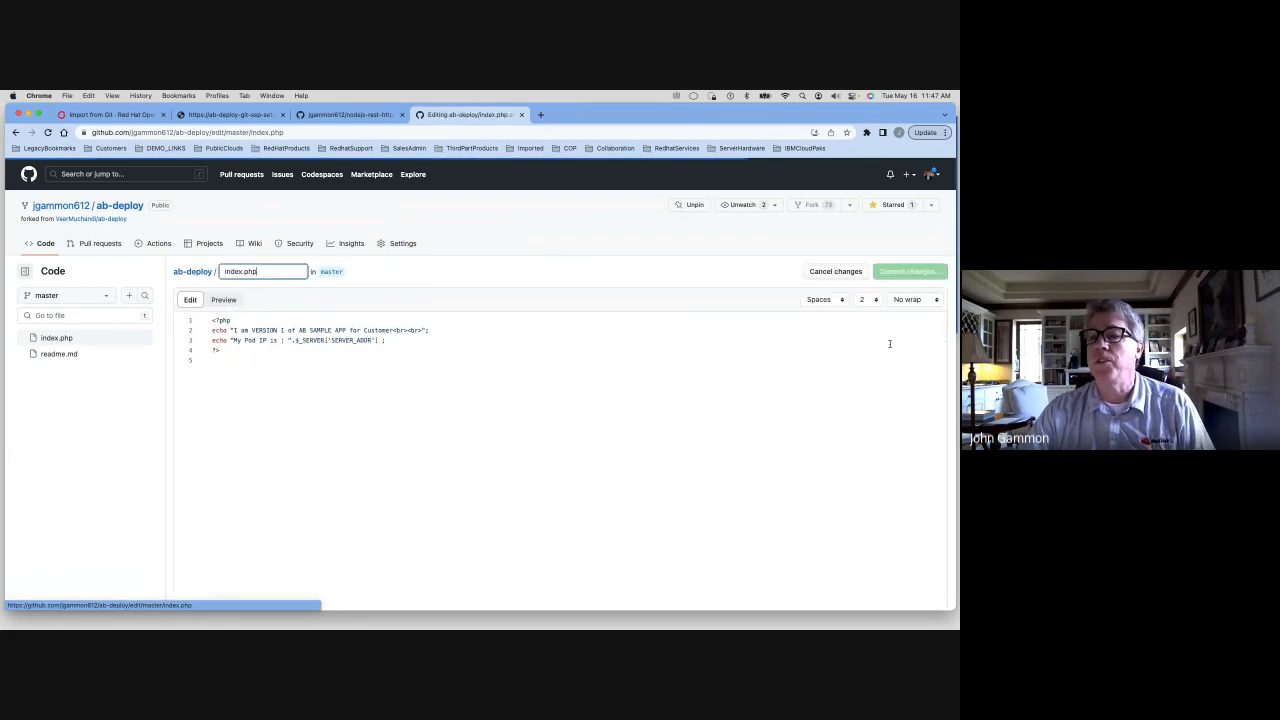
click(284, 330)
key(BackSpace)
text(2)
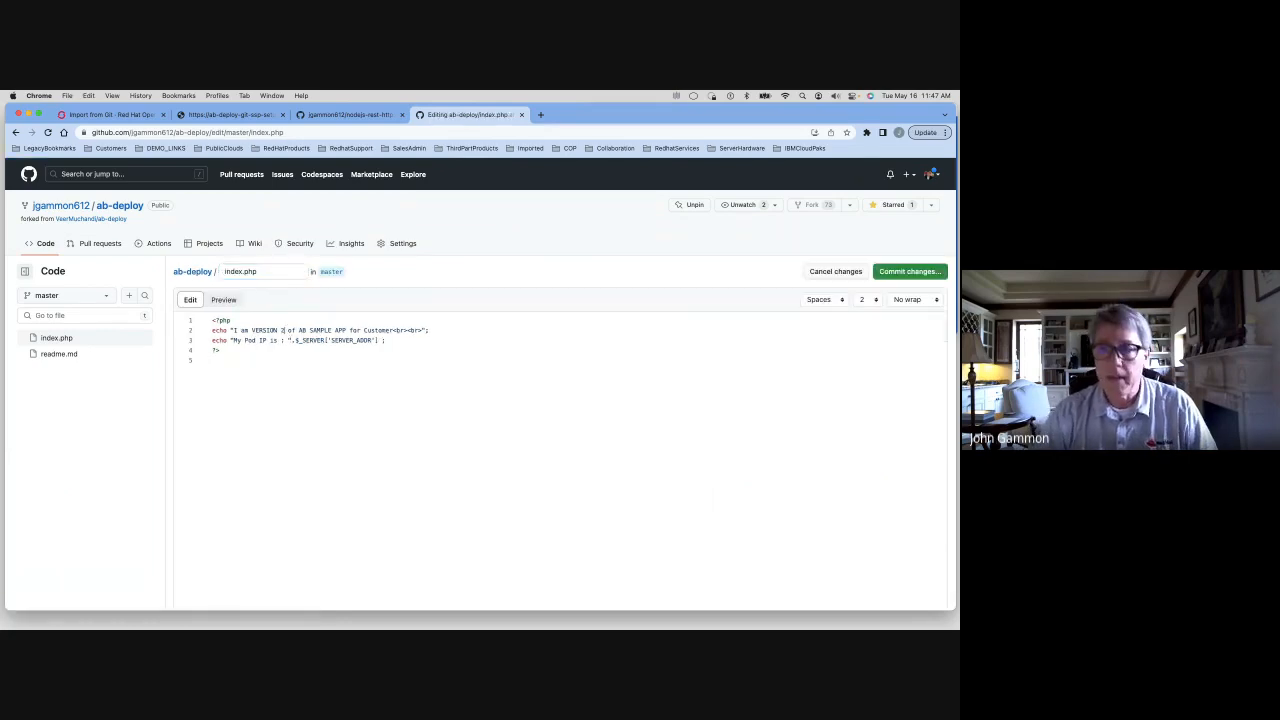
click(910, 272)
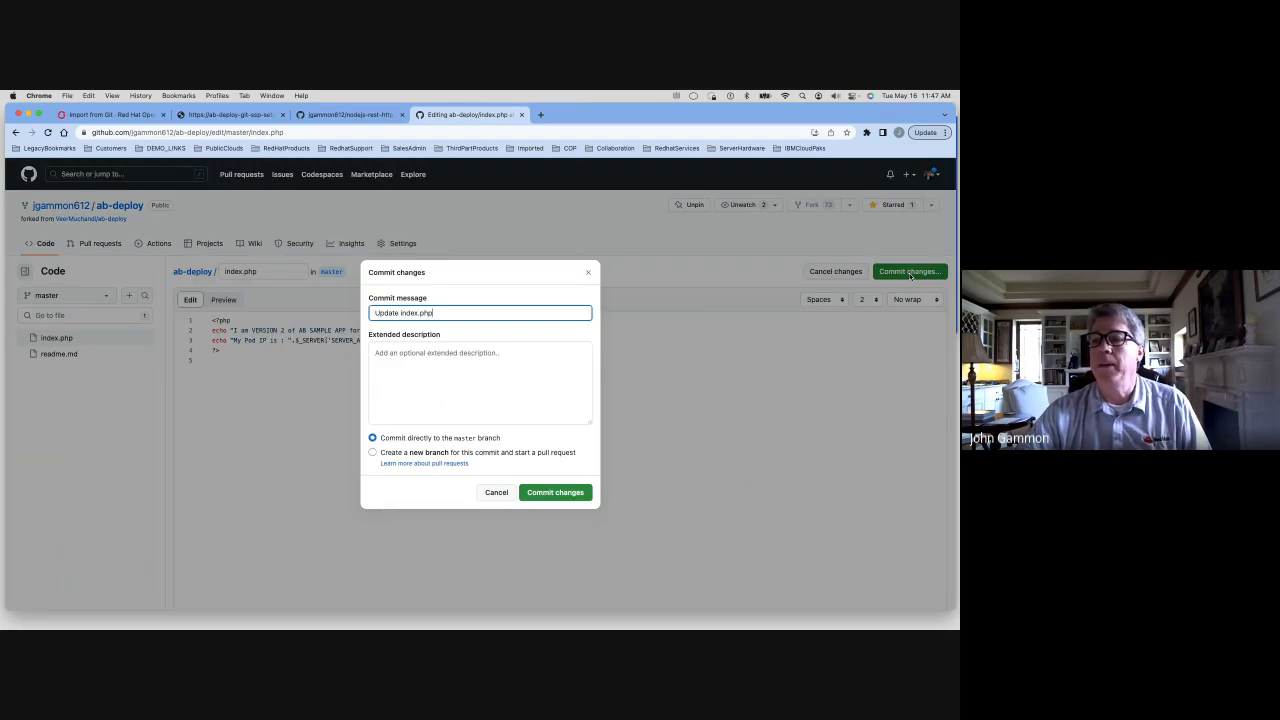
click(569, 492)
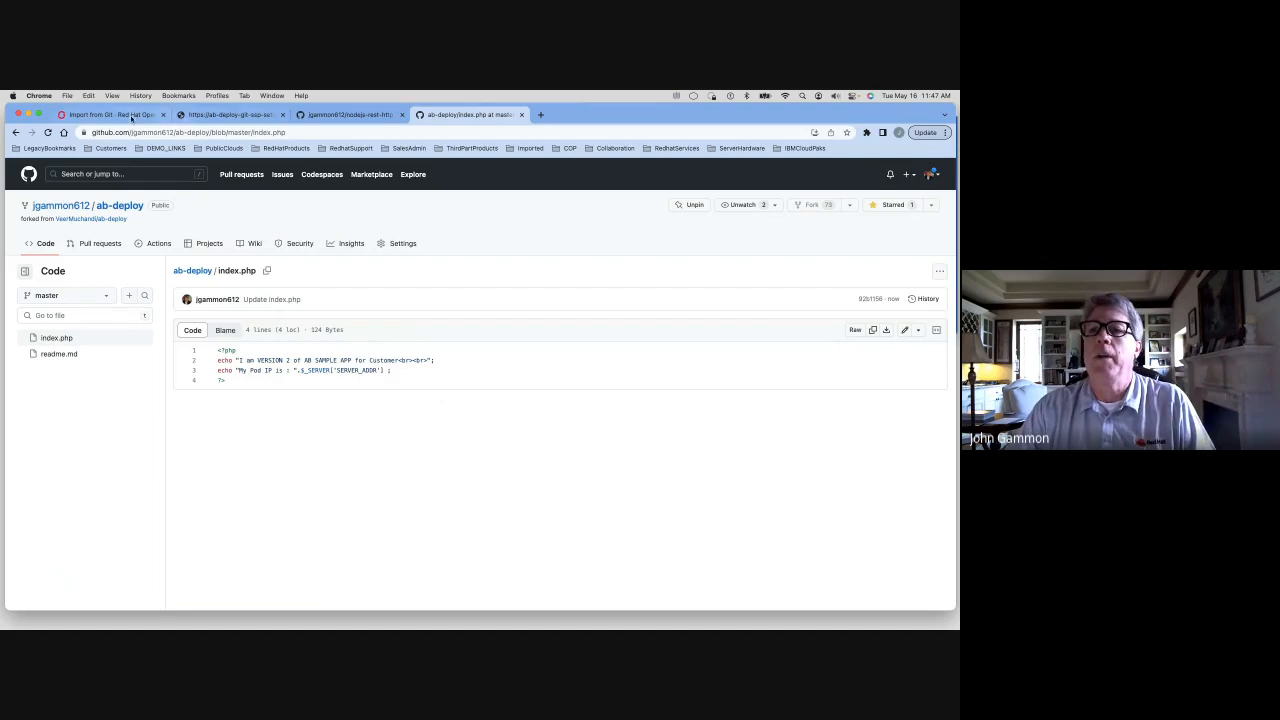
Import the ab-deploy repository again as a new component named ab-deployv2-git and create it
click(116, 116)
click(286, 318)
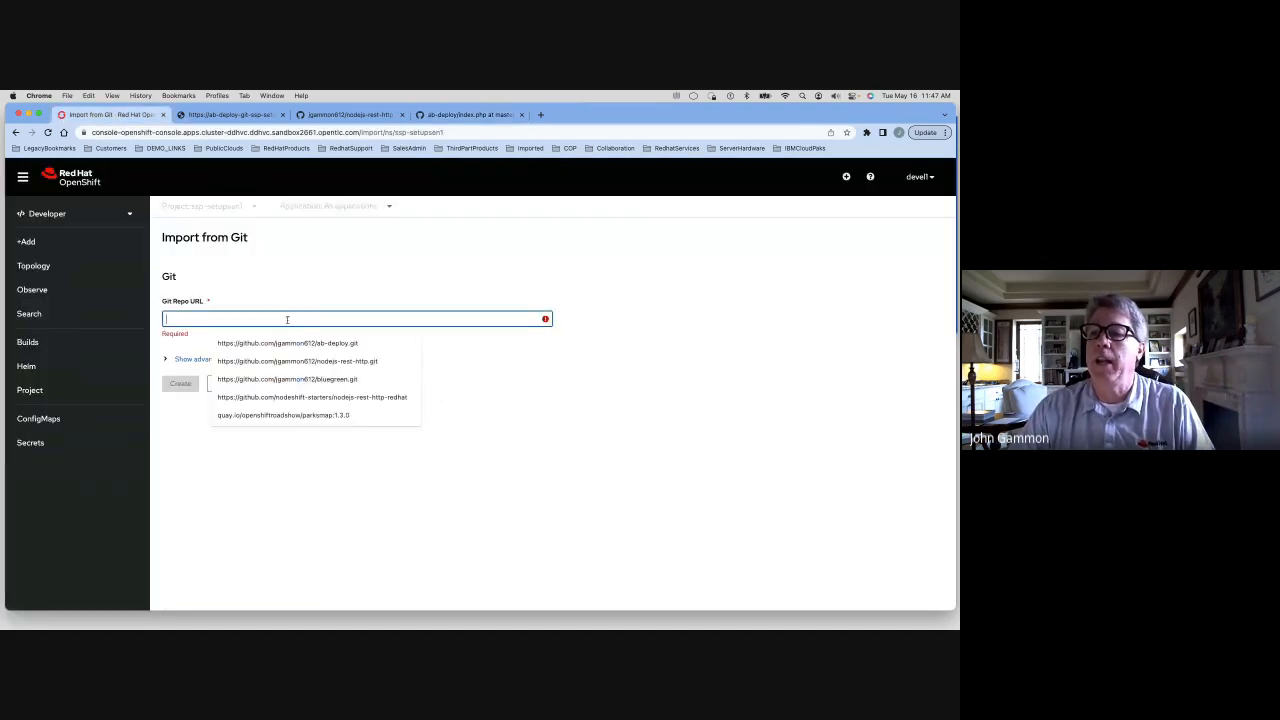
click(287, 343)
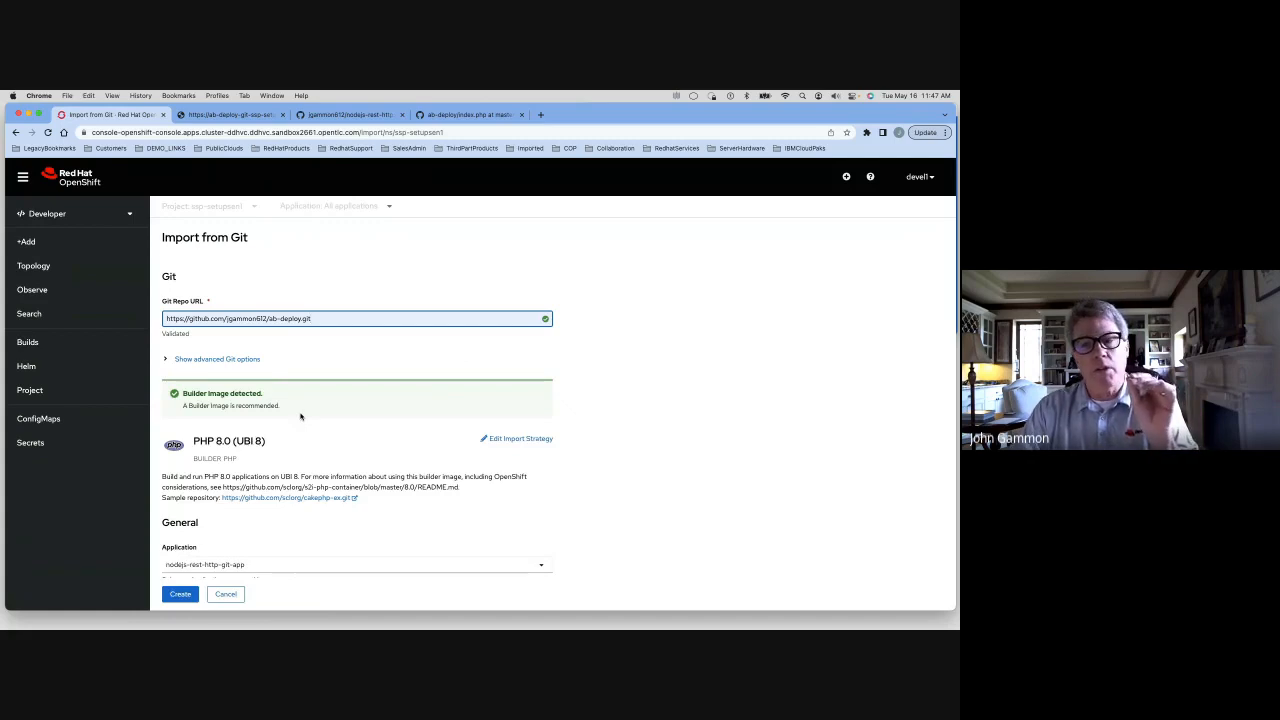
scroll(300, 416, down, 3)
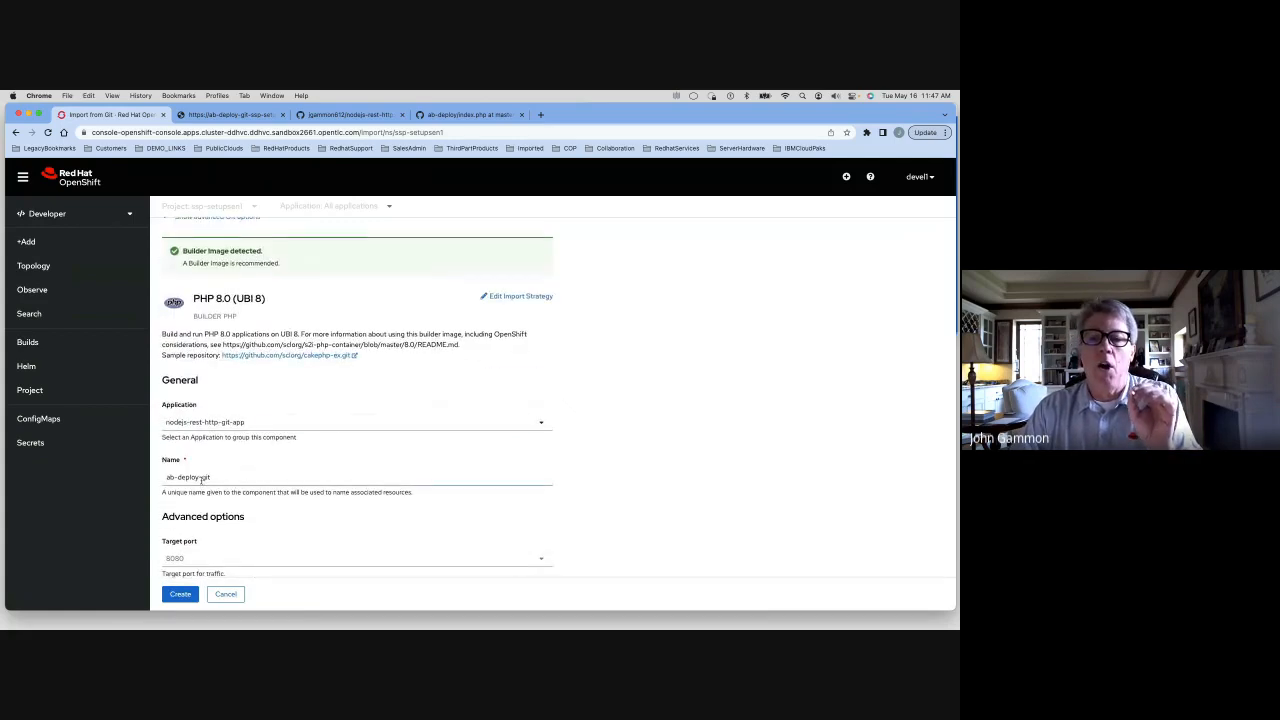
click(198, 479)
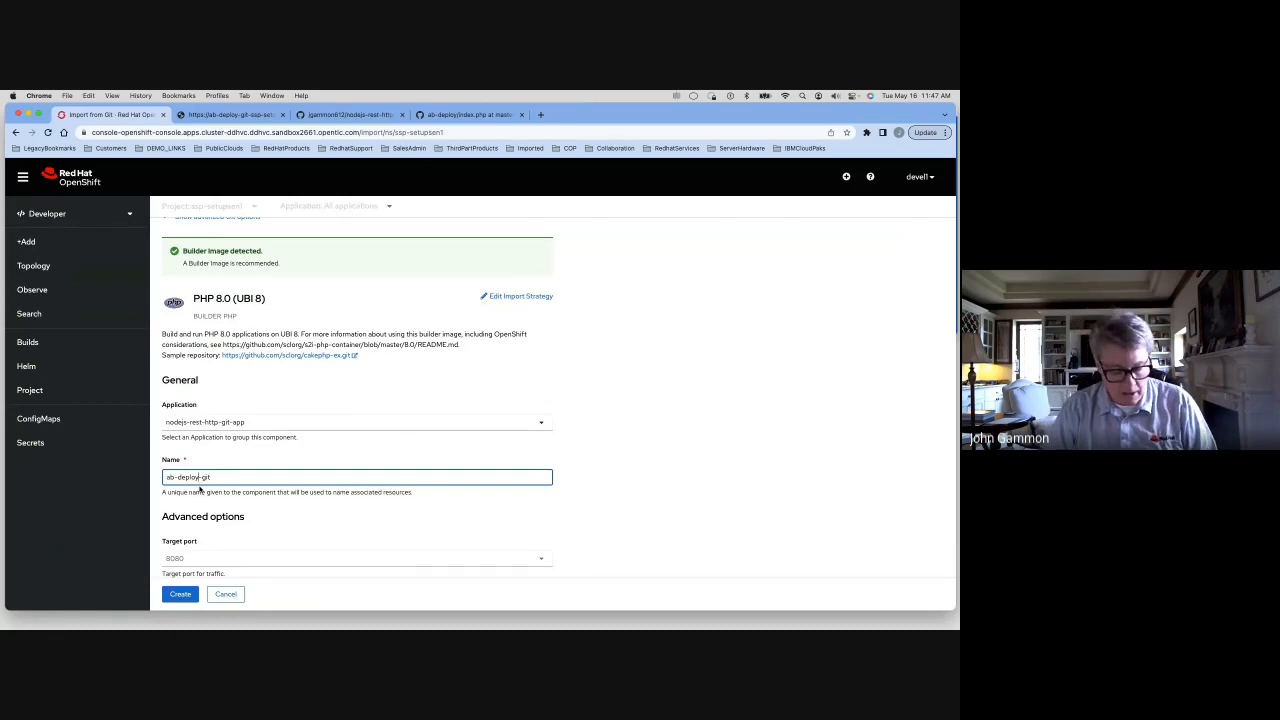
text(v2)
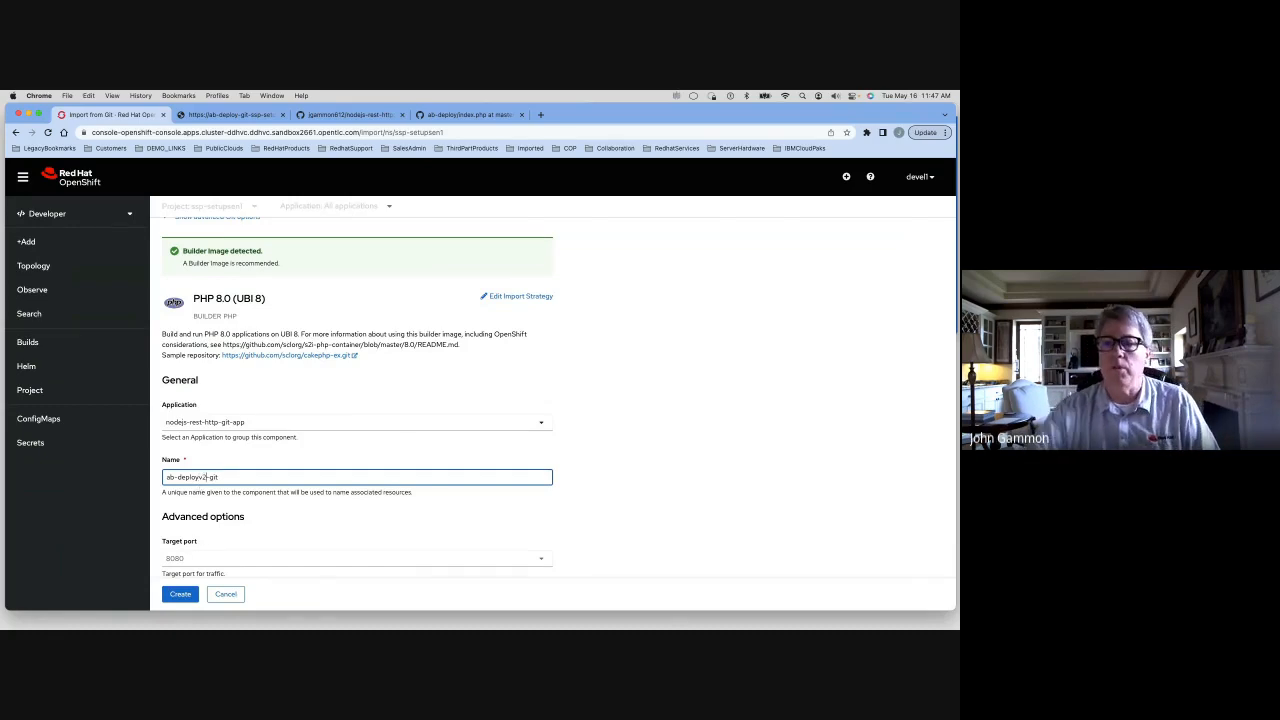
scroll(305, 501, down, 1)
scroll(305, 501, down, 1)
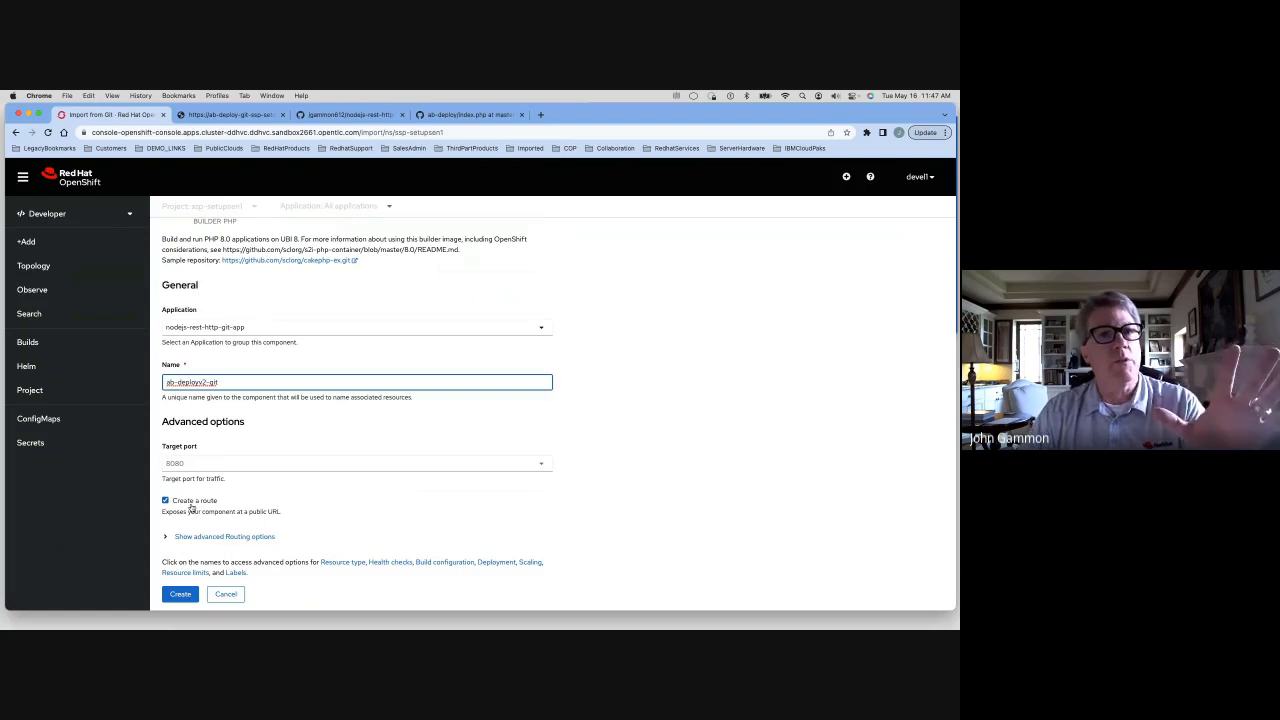
click(181, 595)
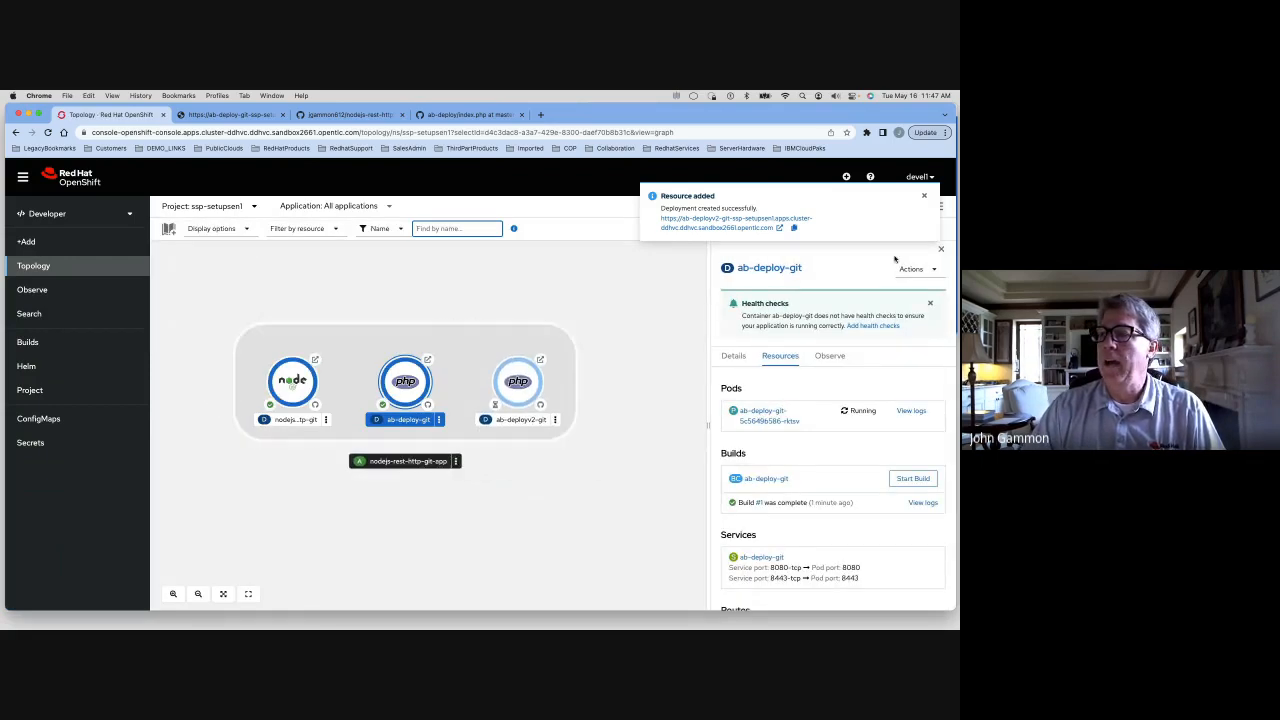
Open the ab-deployv2-git app's route URL to view it, then return to Topology
click(924, 195)
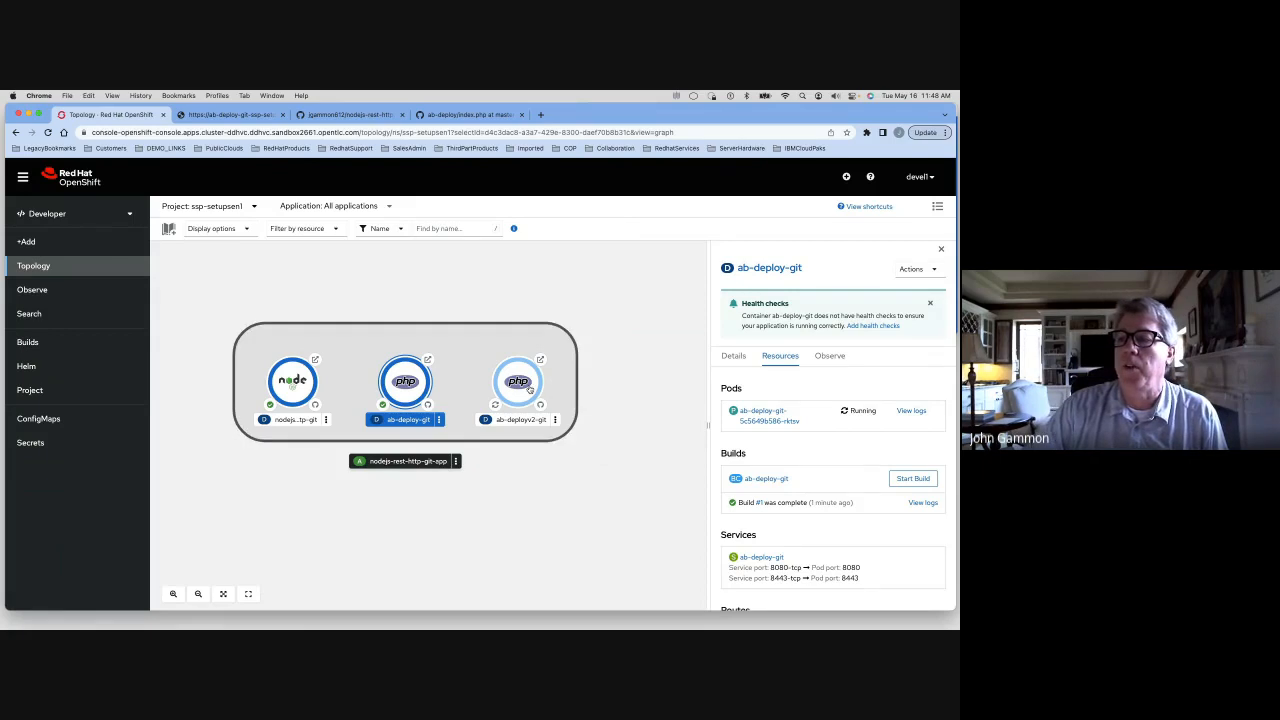
click(530, 390)
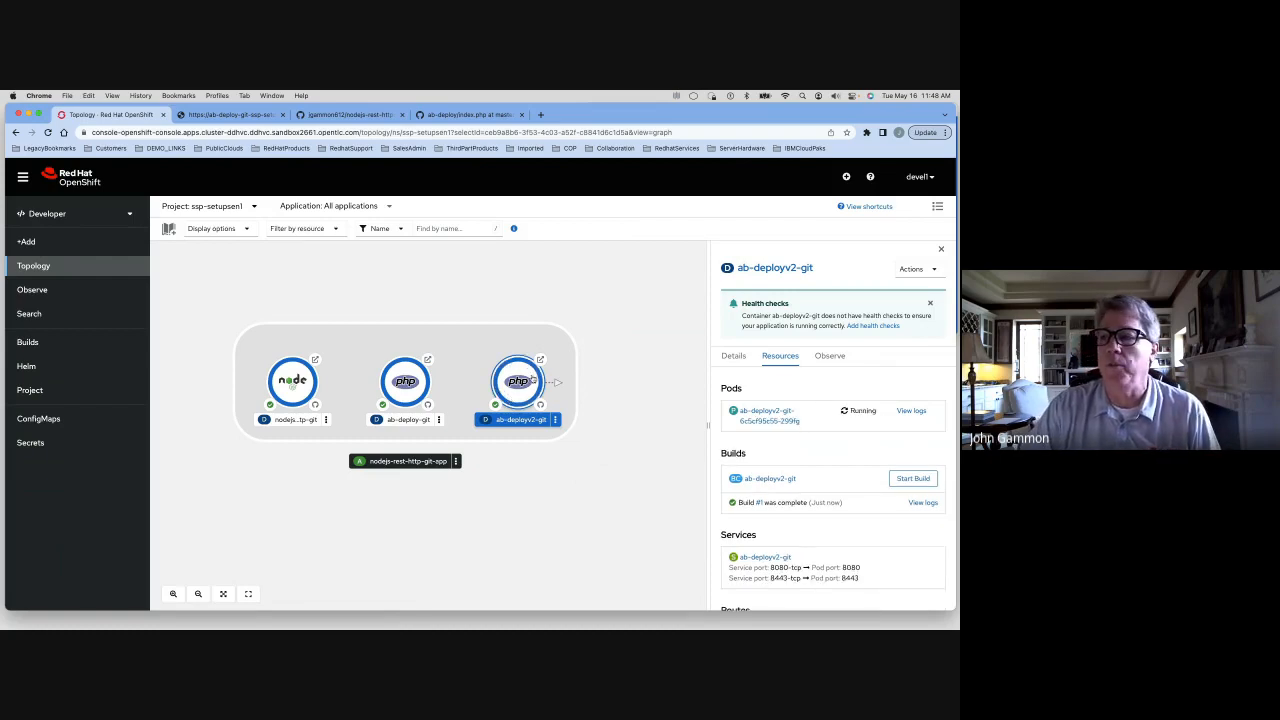
click(540, 359)
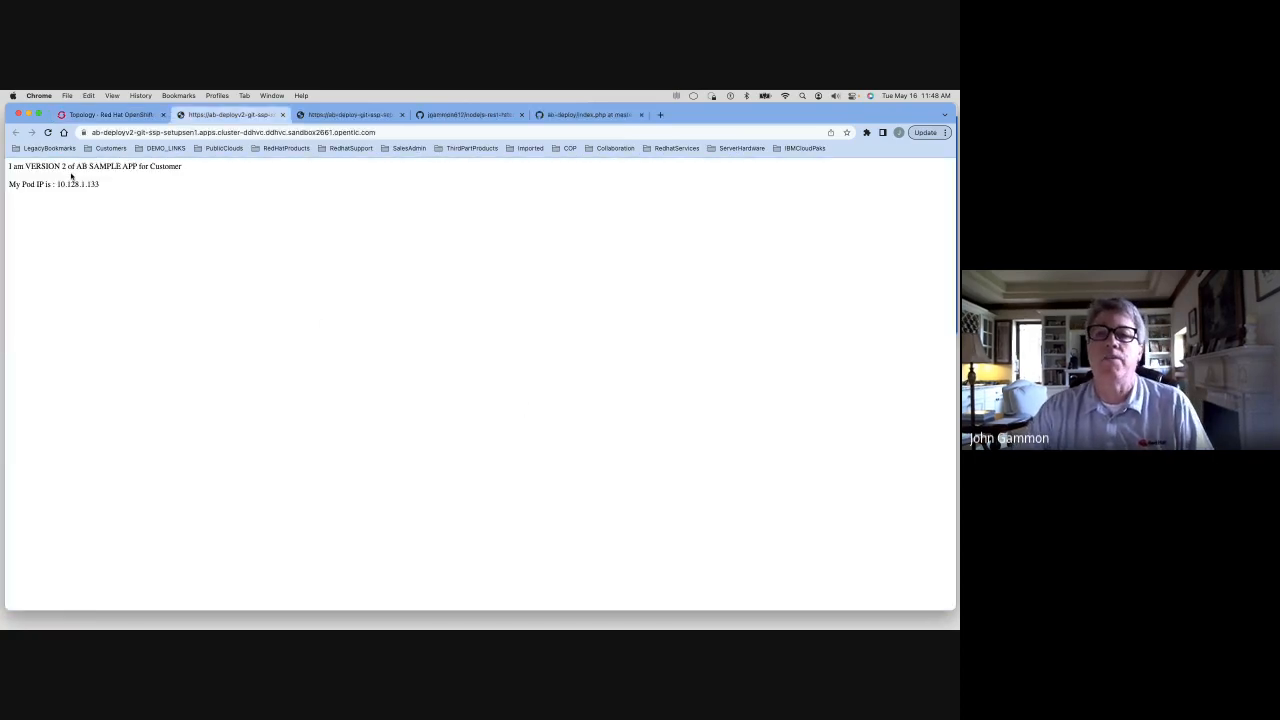
click(106, 115)
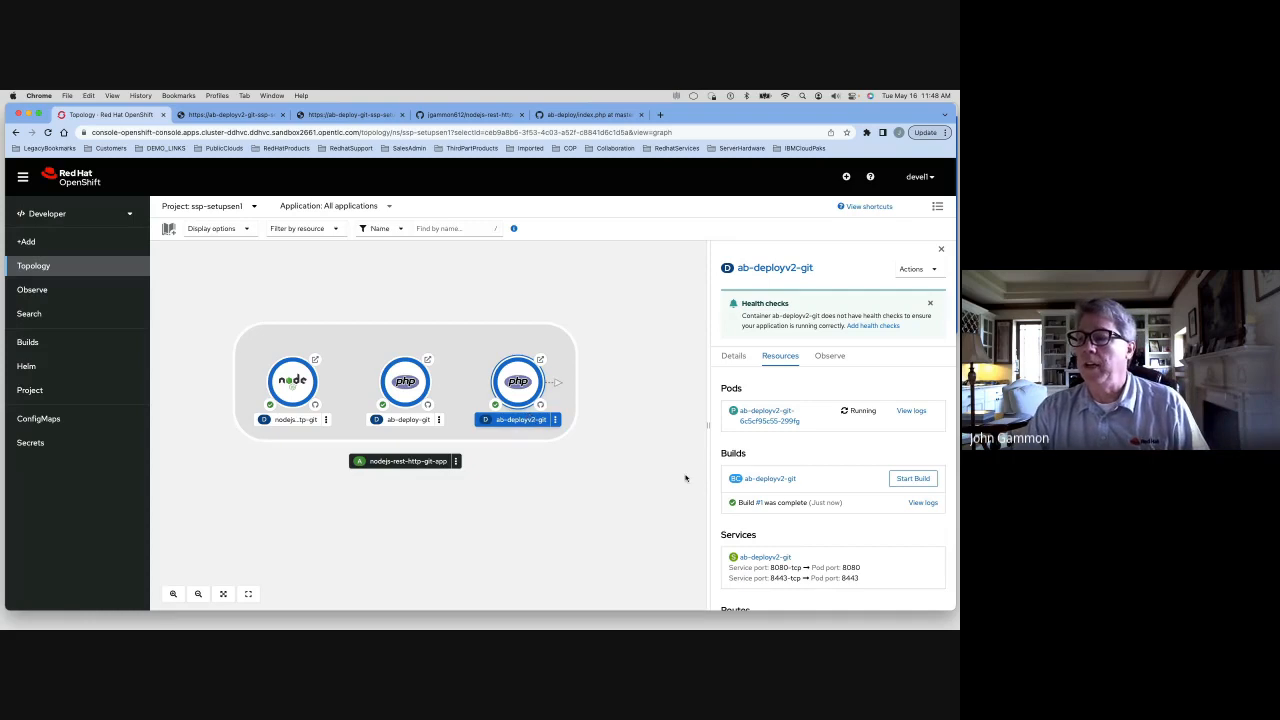
Delete the ab-deployv2-git route from its route details page
scroll(787, 500, down, 2)
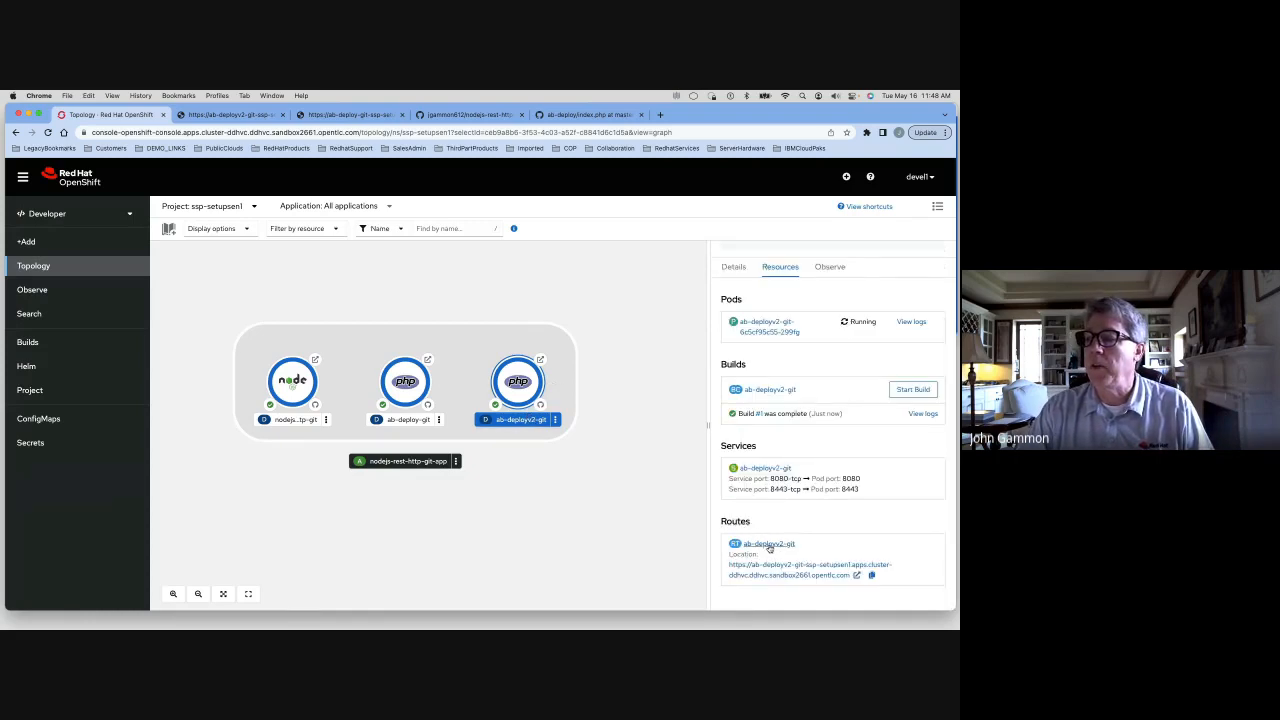
click(768, 548)
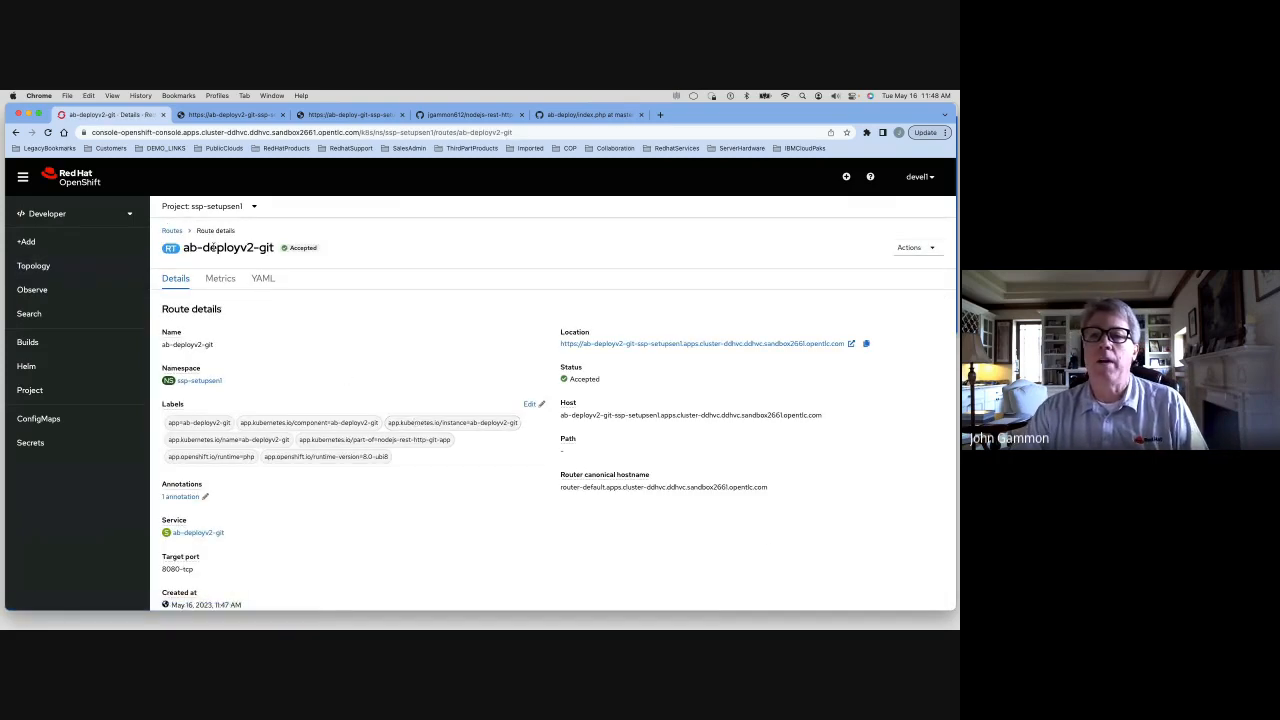
click(912, 247)
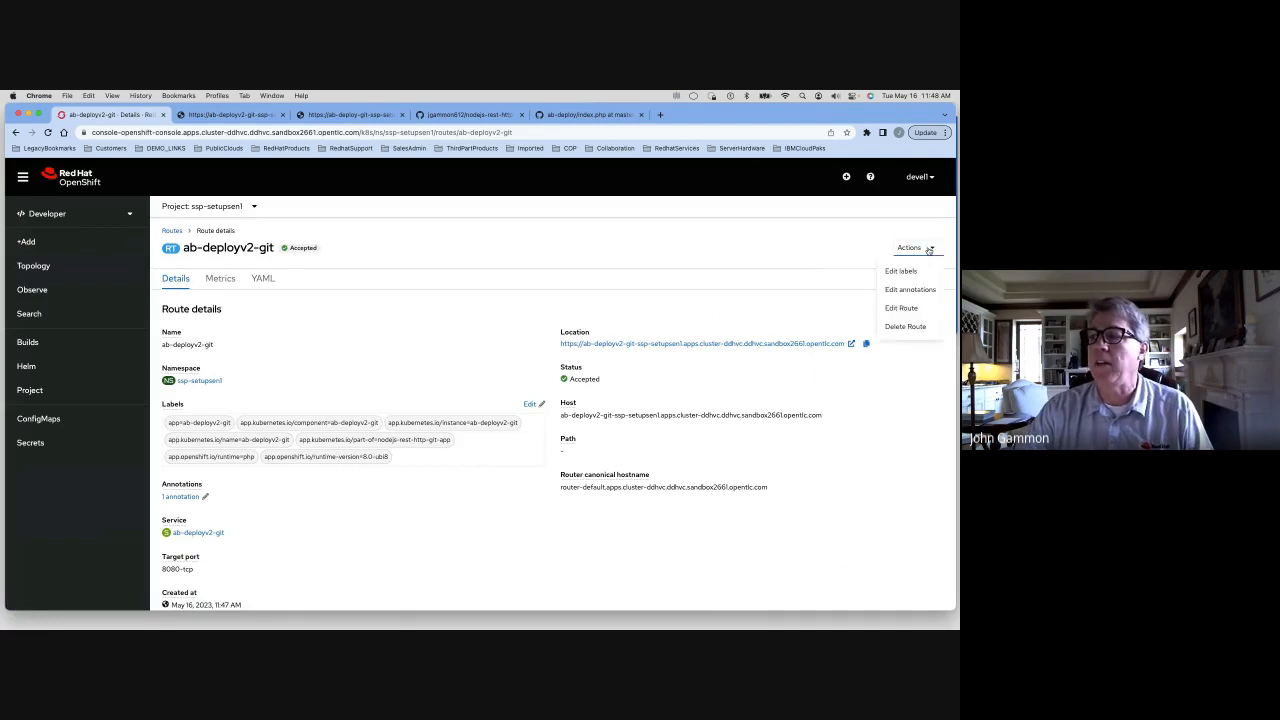
click(910, 327)
click(592, 266)
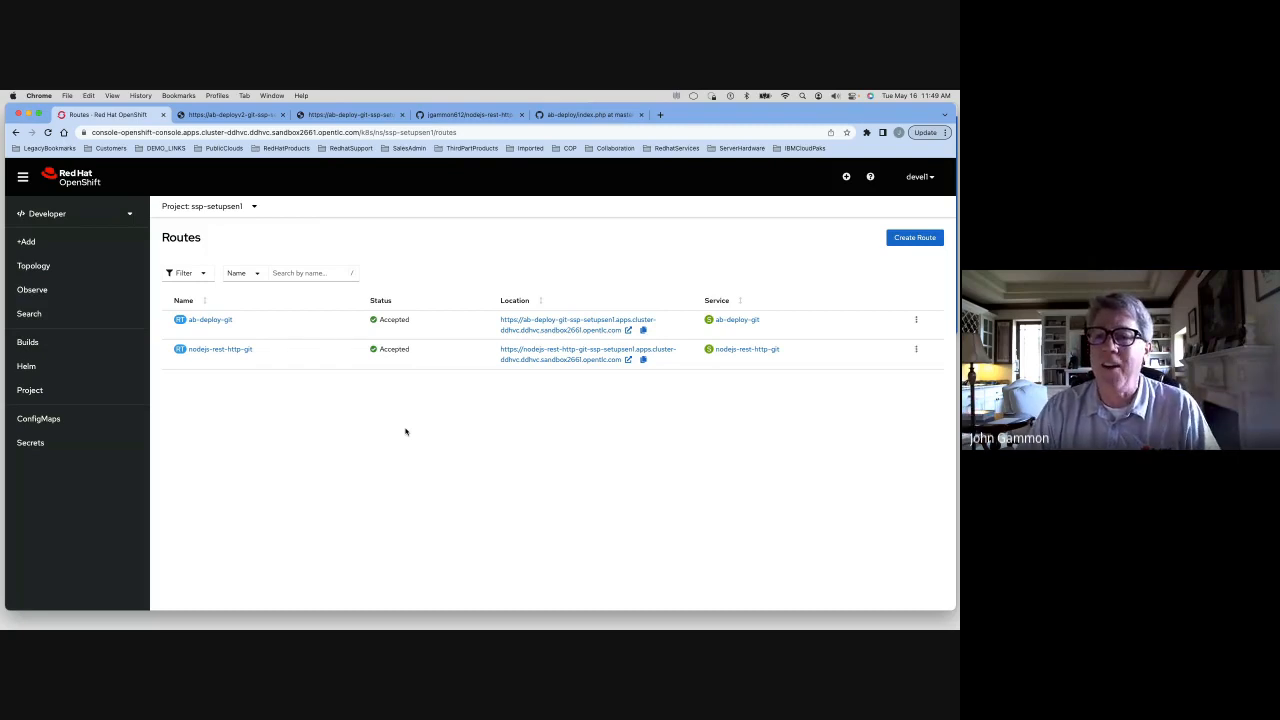
Edit the ab-deploy-git route to add ab-deployv2-git as an alternate service with weight 20, save, and review its traffic split
click(916, 319)
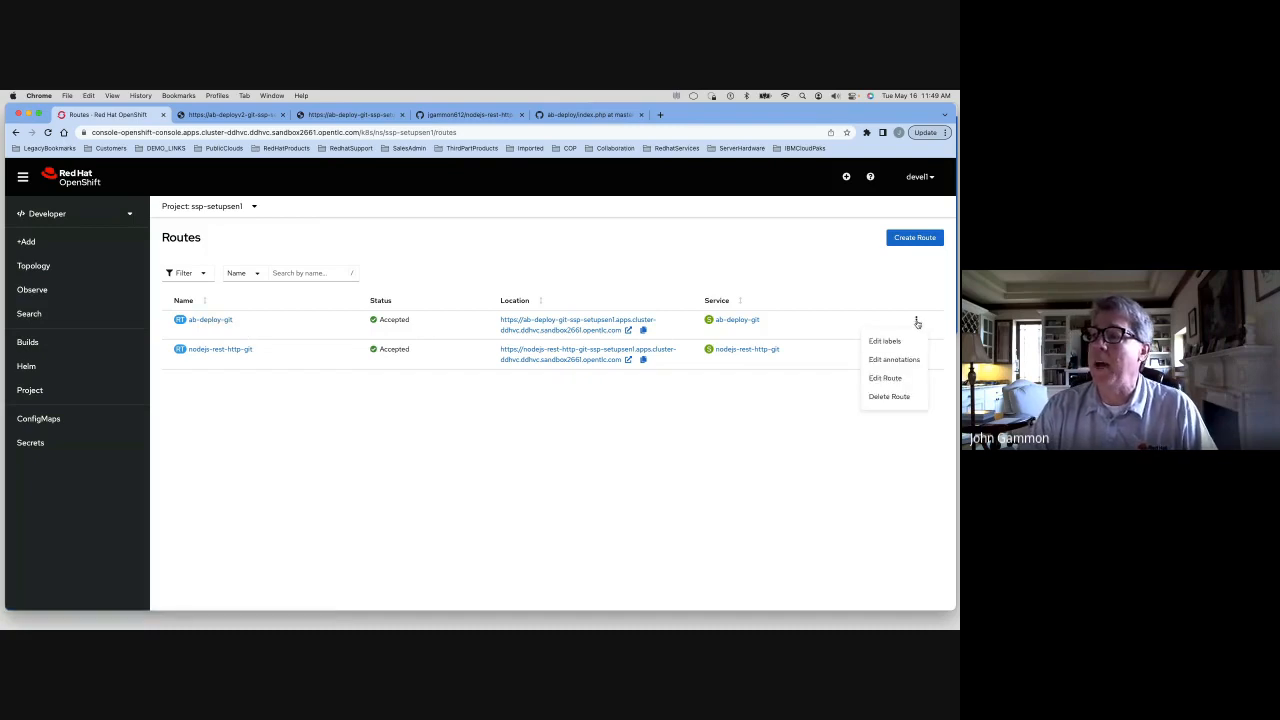
click(886, 378)
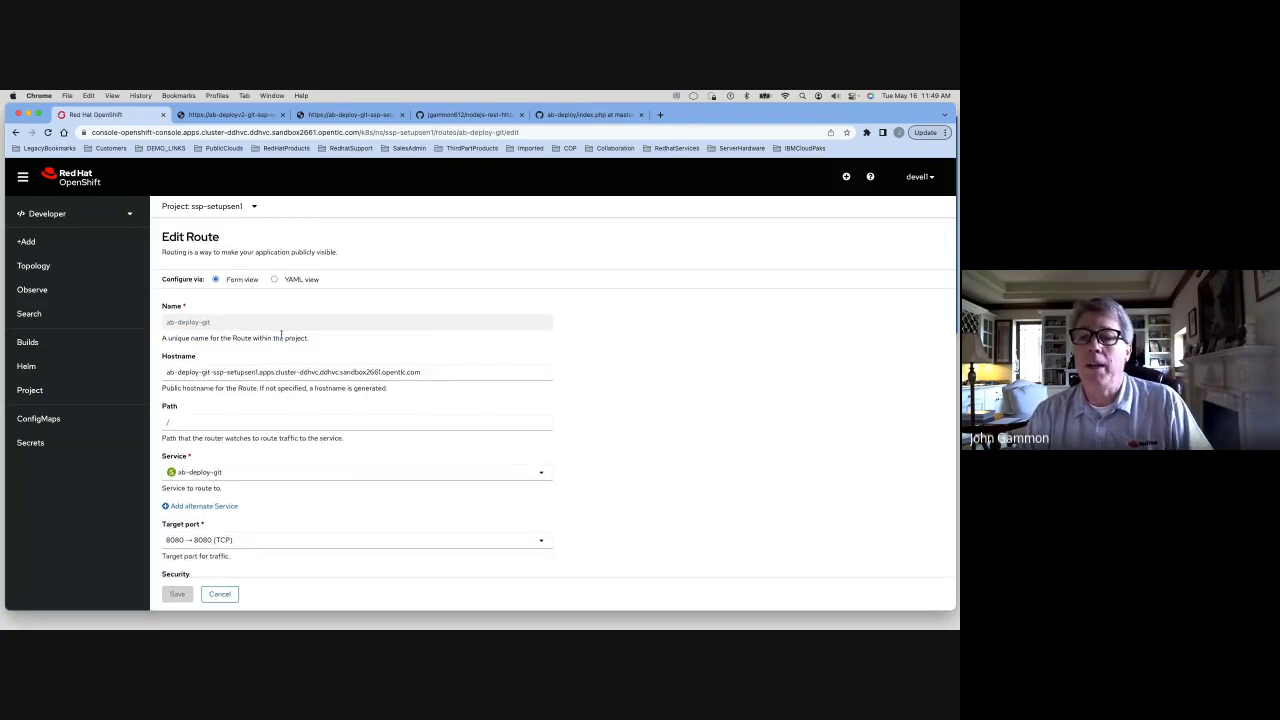
scroll(281, 337, down, 3)
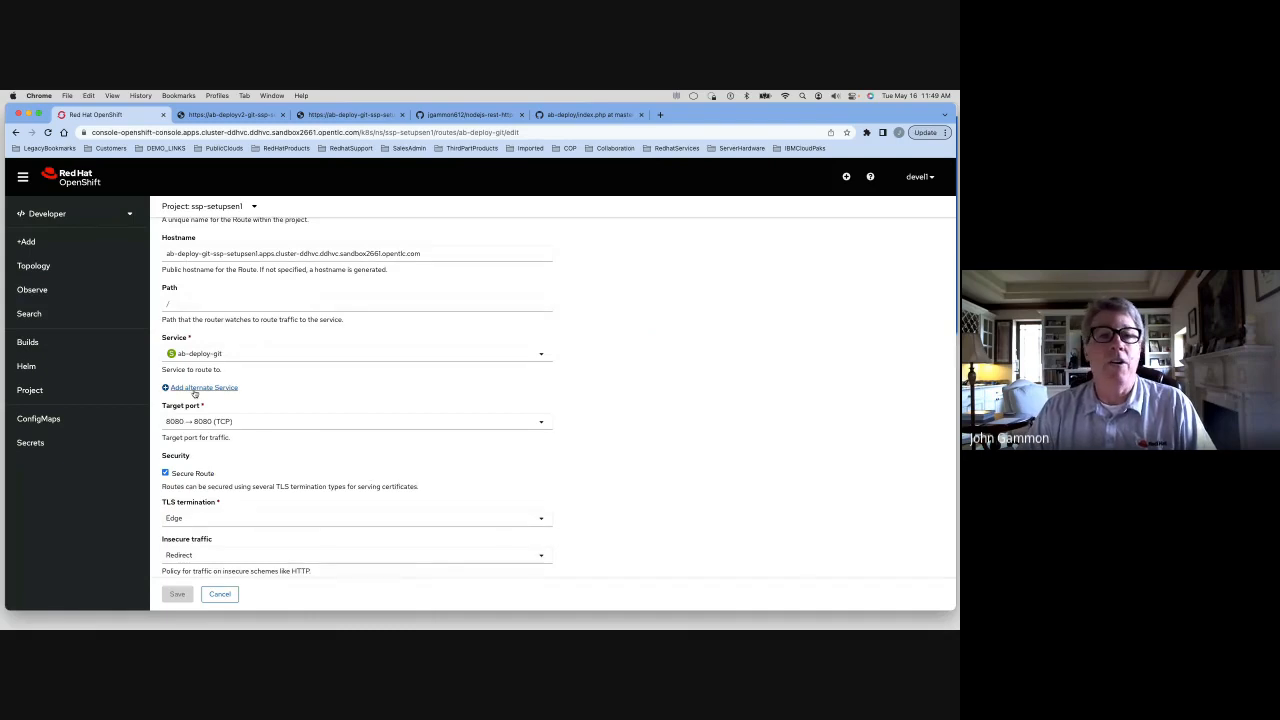
click(195, 388)
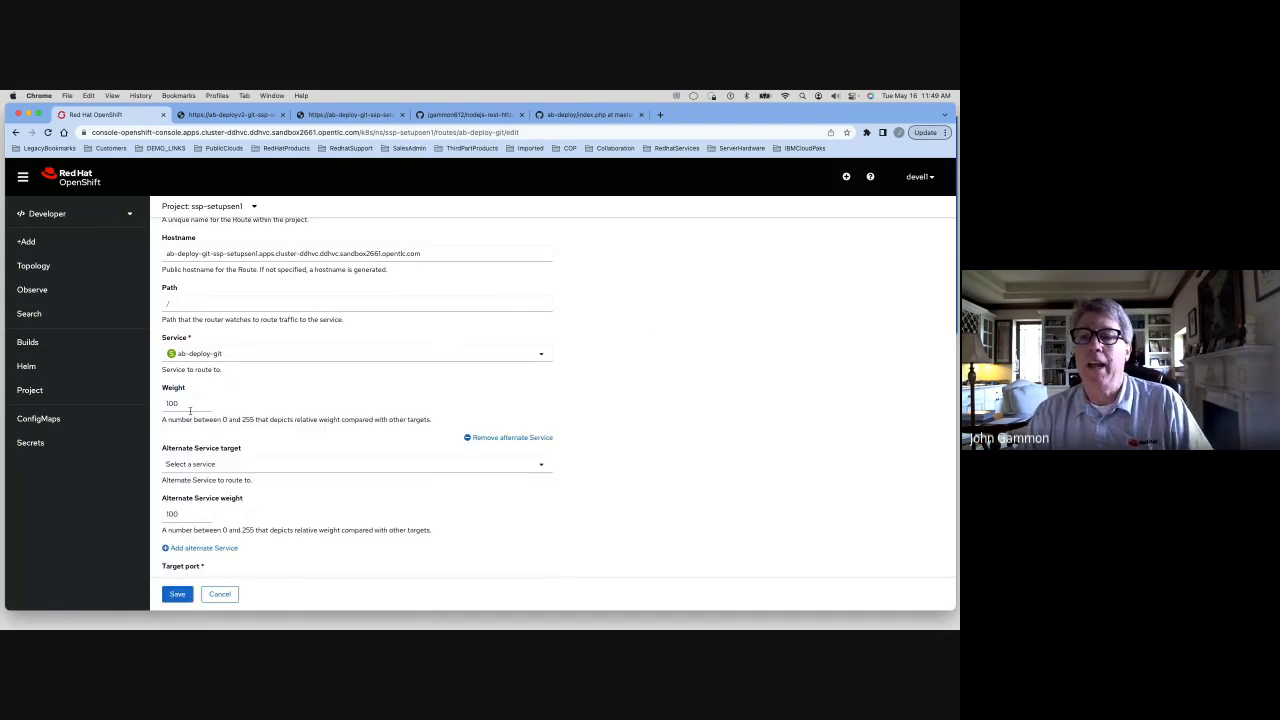
scroll(190, 407, down, 2)
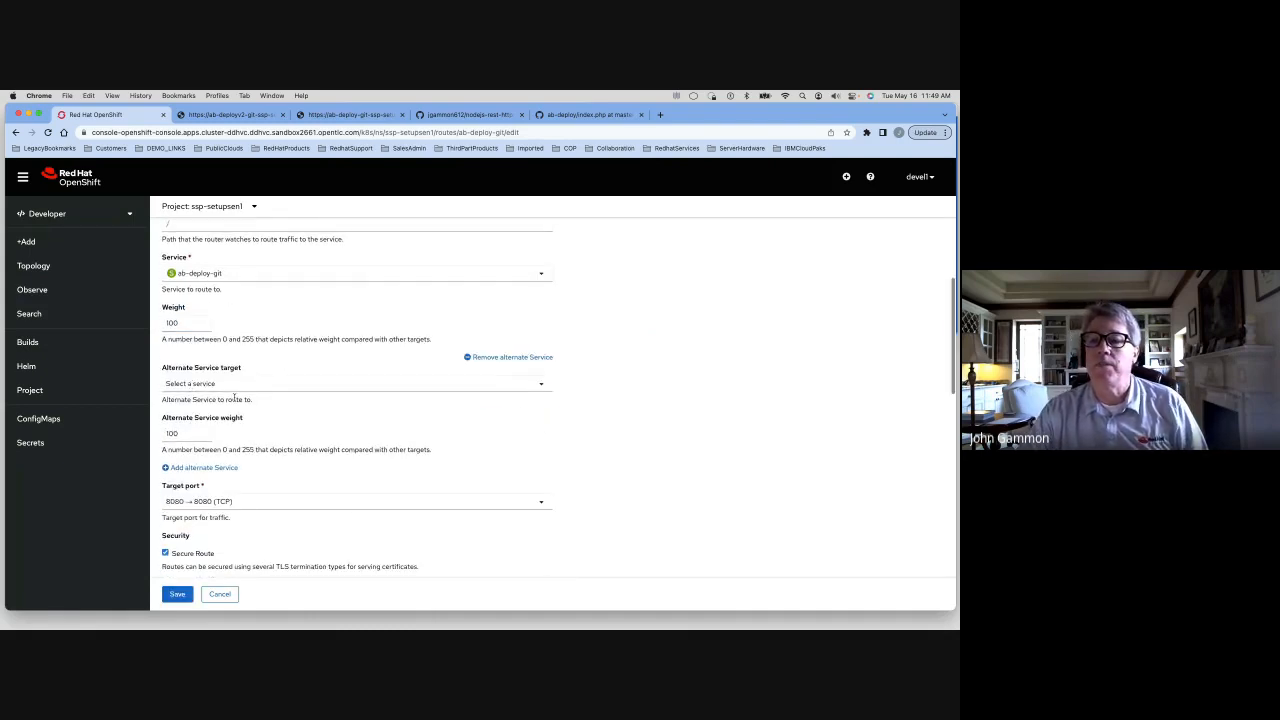
click(241, 388)
click(207, 407)
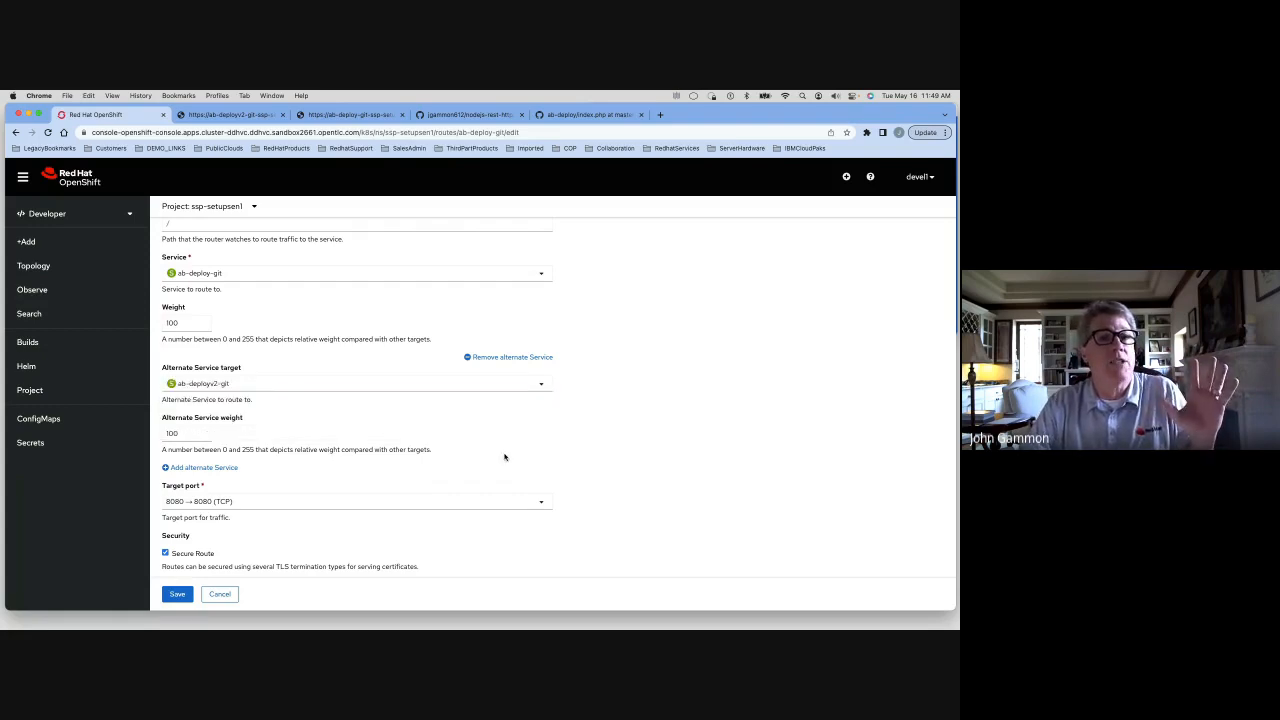
double_click(174, 433)
text(20)
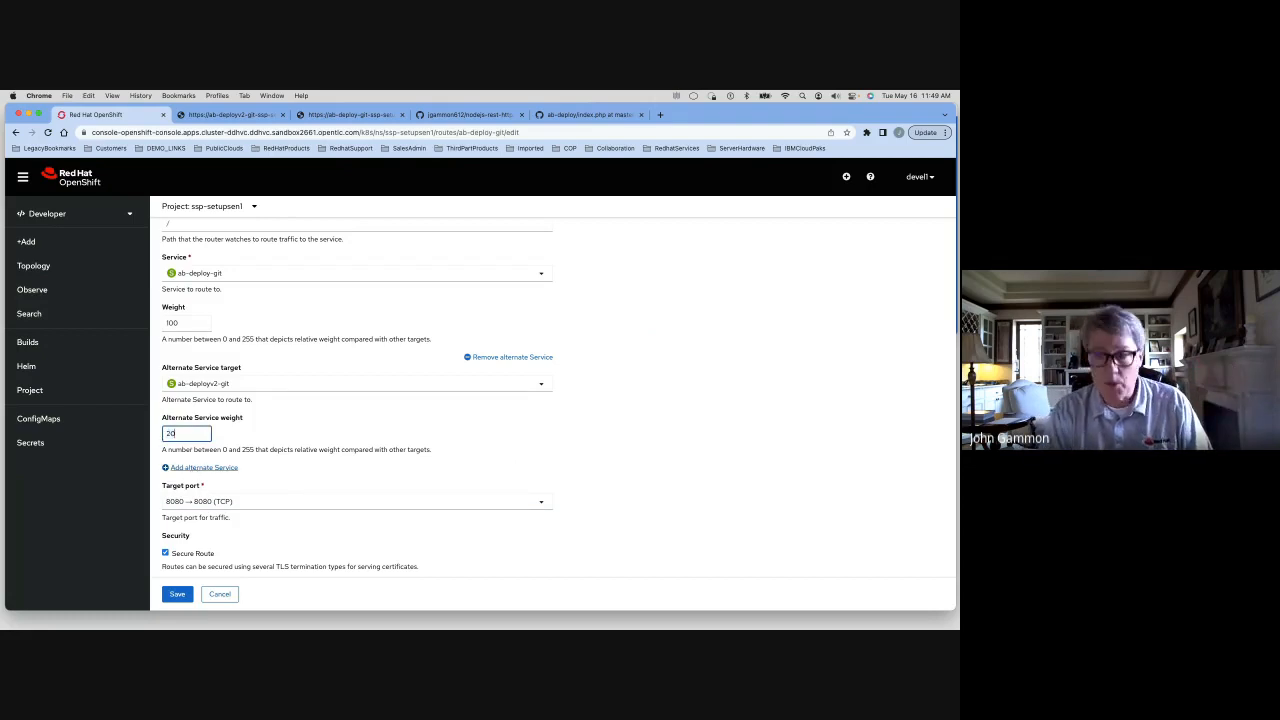
scroll(330, 495, down, 2)
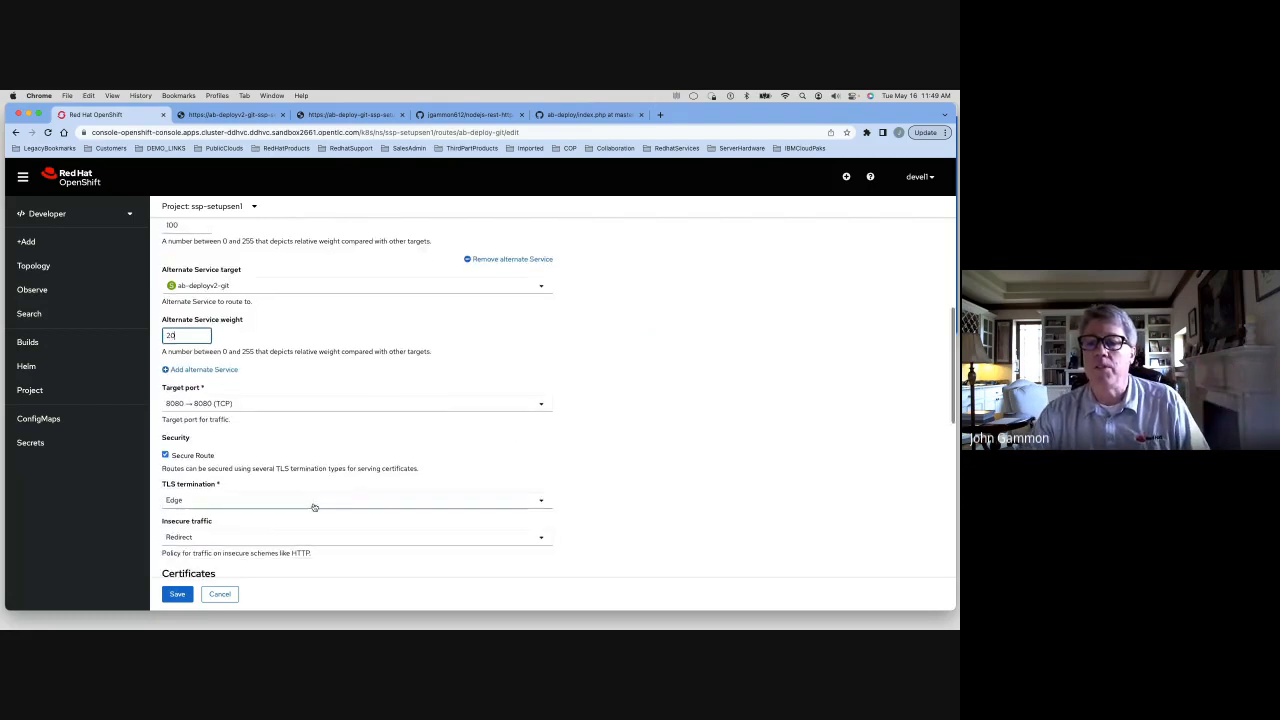
click(186, 593)
scroll(460, 410, down, 5)
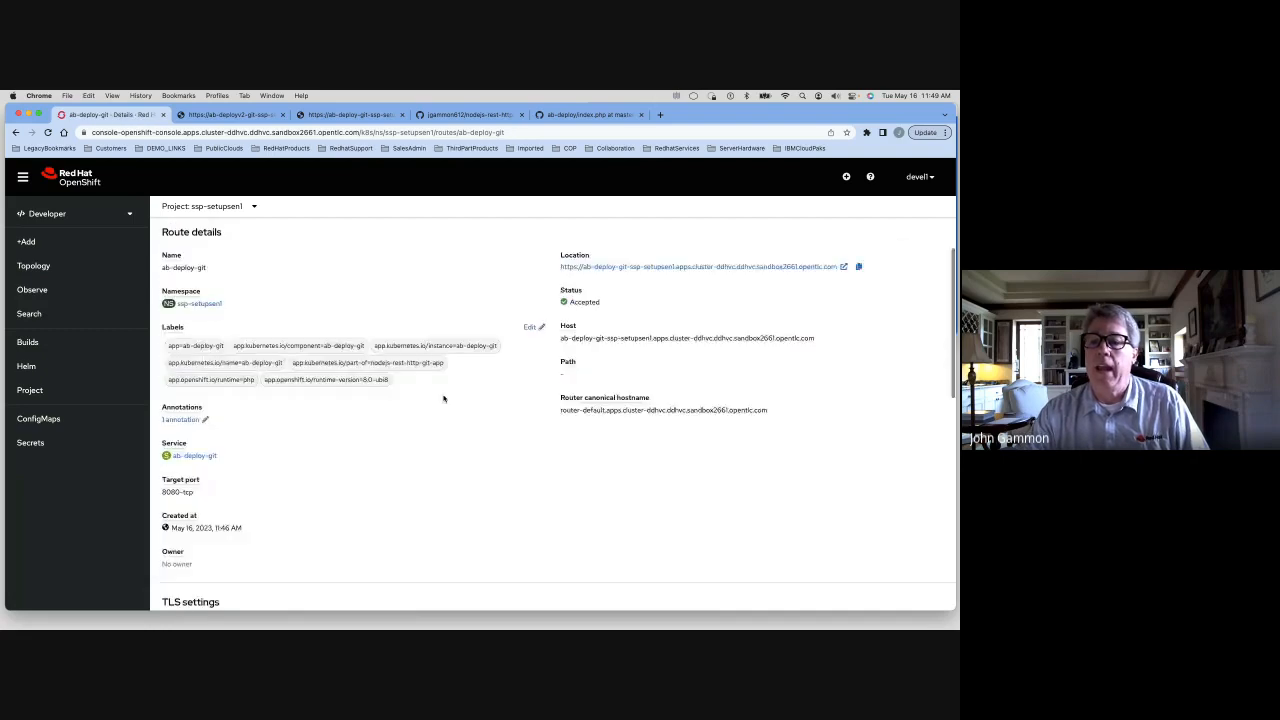
scroll(443, 398, down, 2)
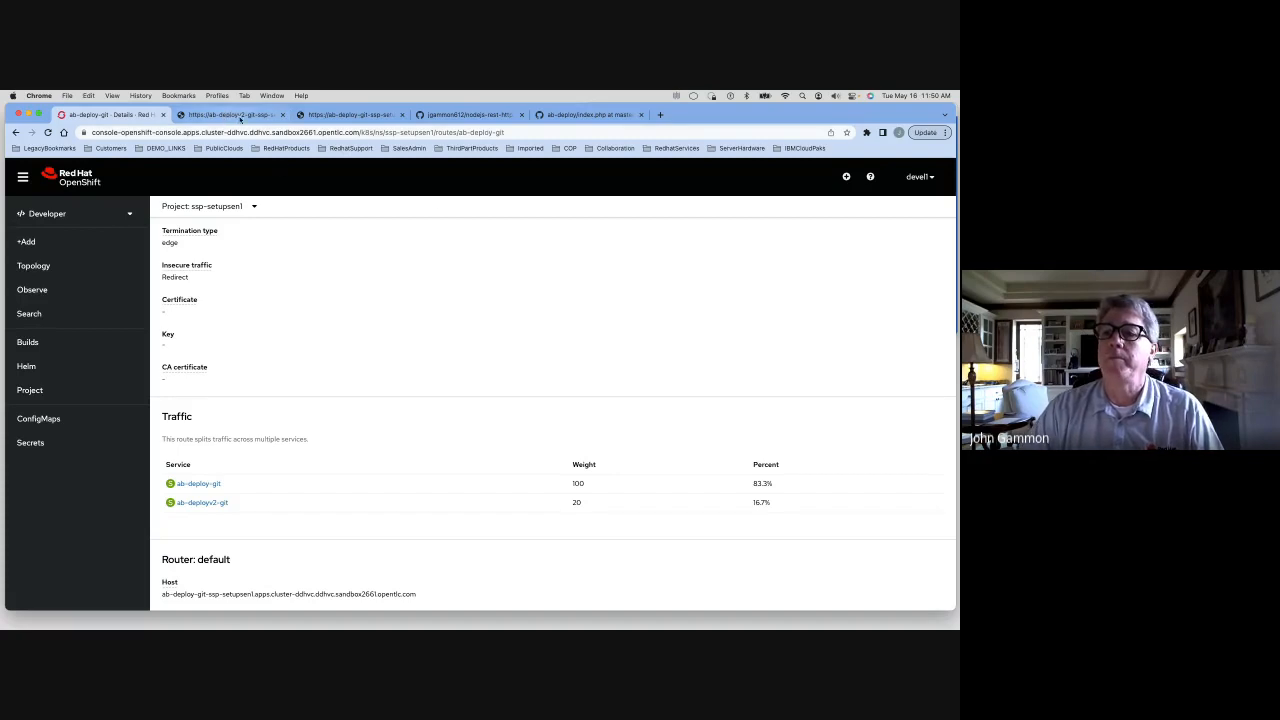
Copy the ab-deploy-git route's location URL, then return to Topology and select the ab-deployv2-git deployment
scroll(315, 341, up, 10)
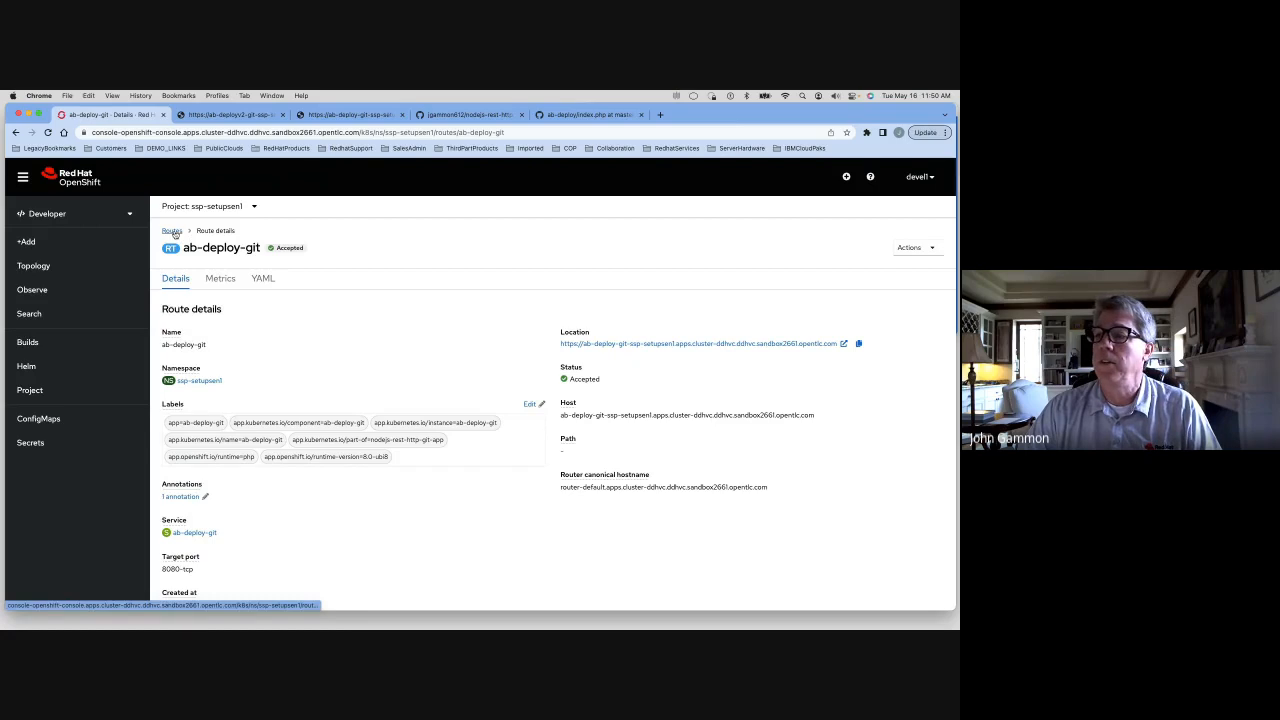
click(858, 344)
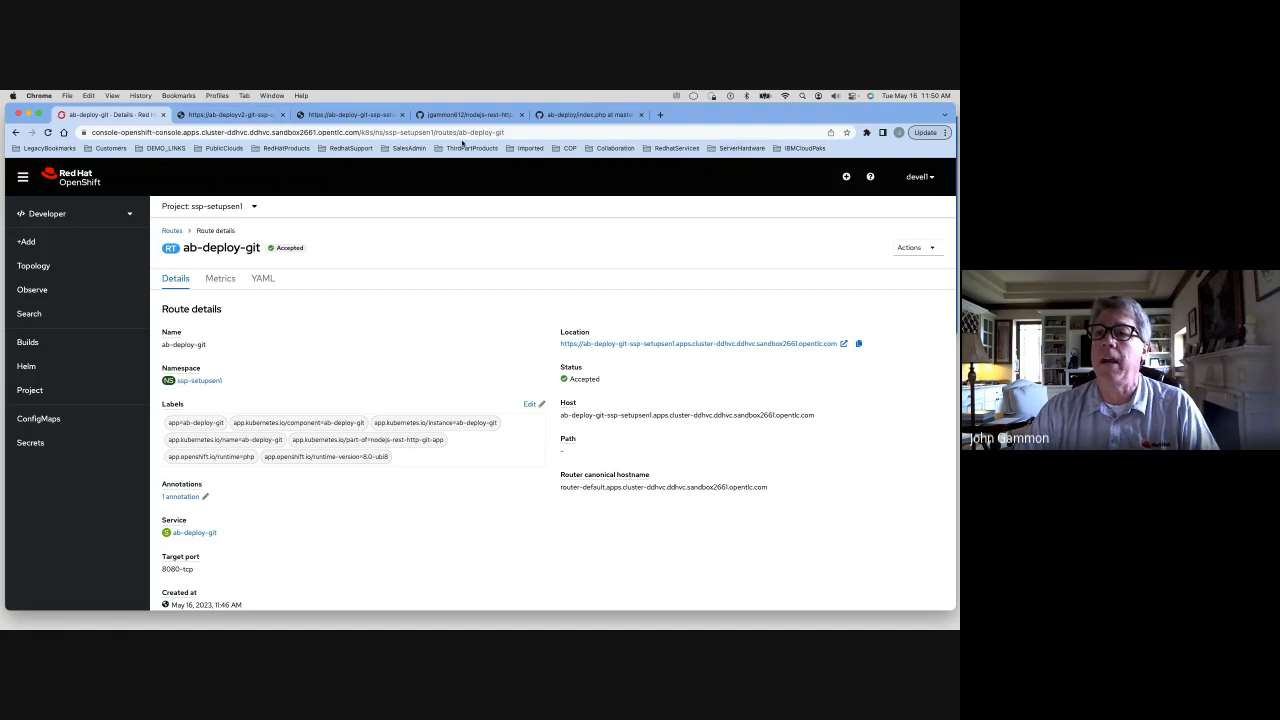
click(33, 265)
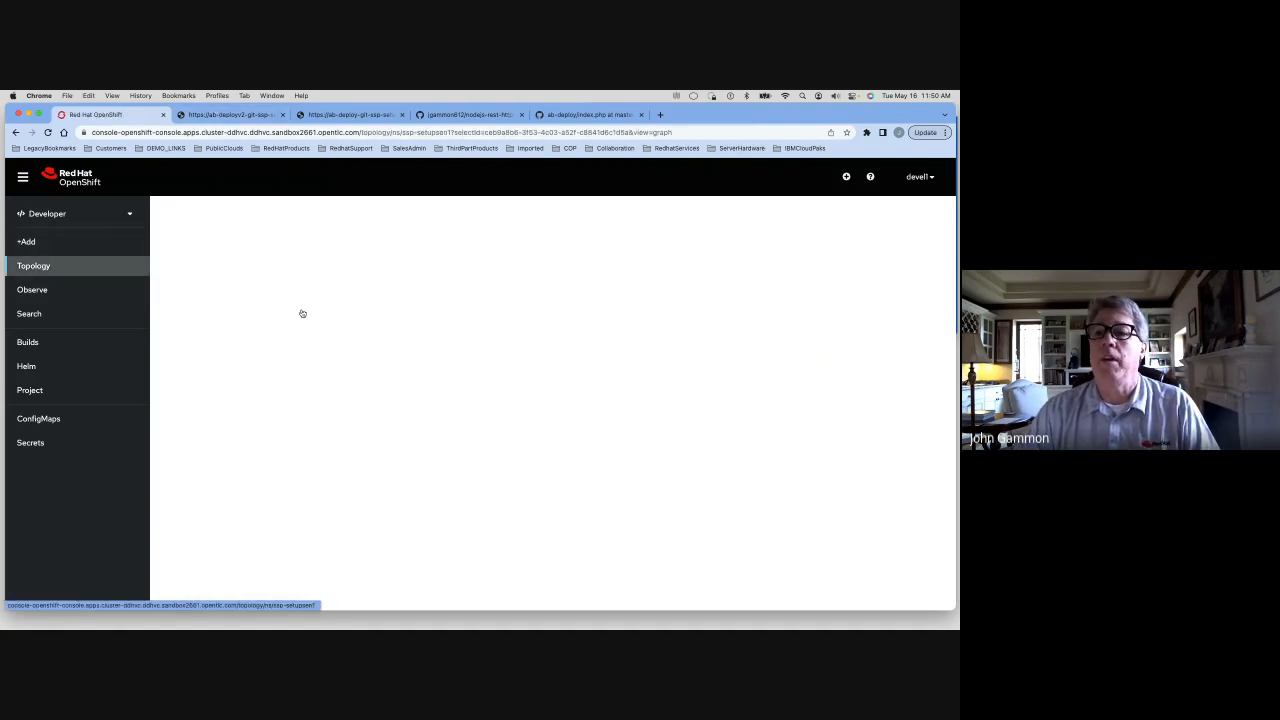
click(518, 385)
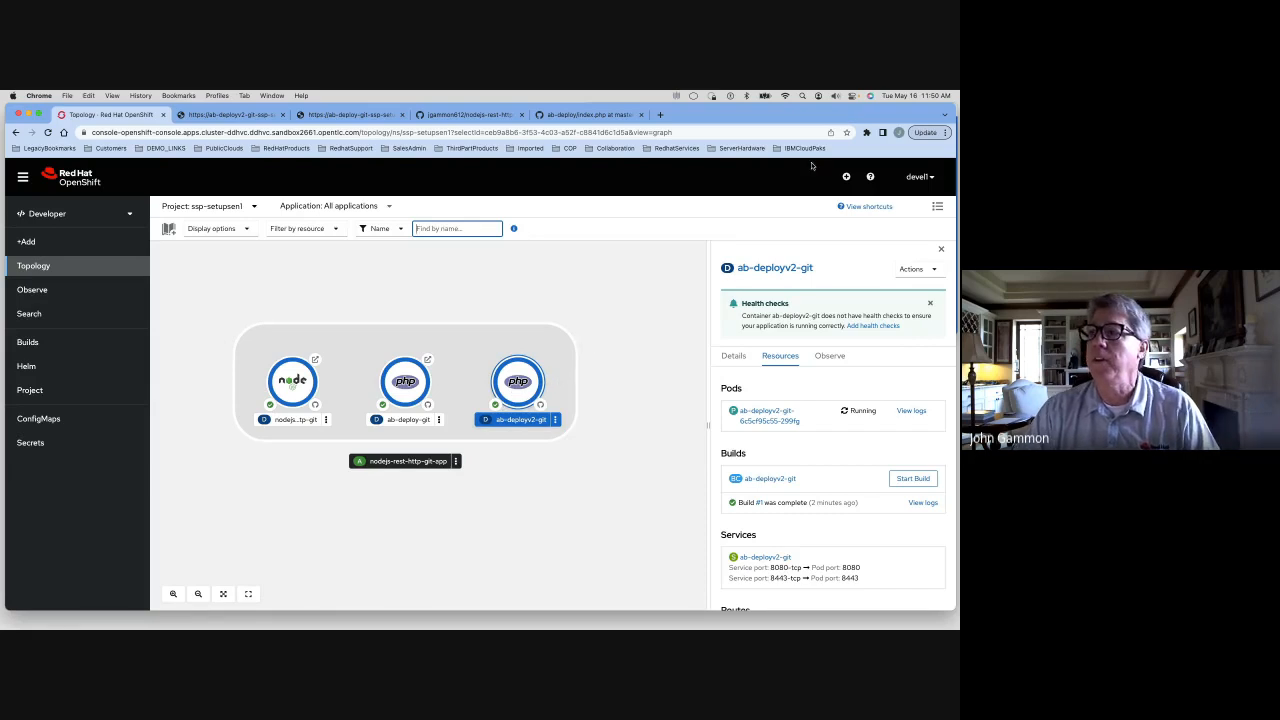
Switch to Terminal, paste the route URL into the 20-request curl loop command and run it to test the traffic split
drag(955, 107, 563, 107)
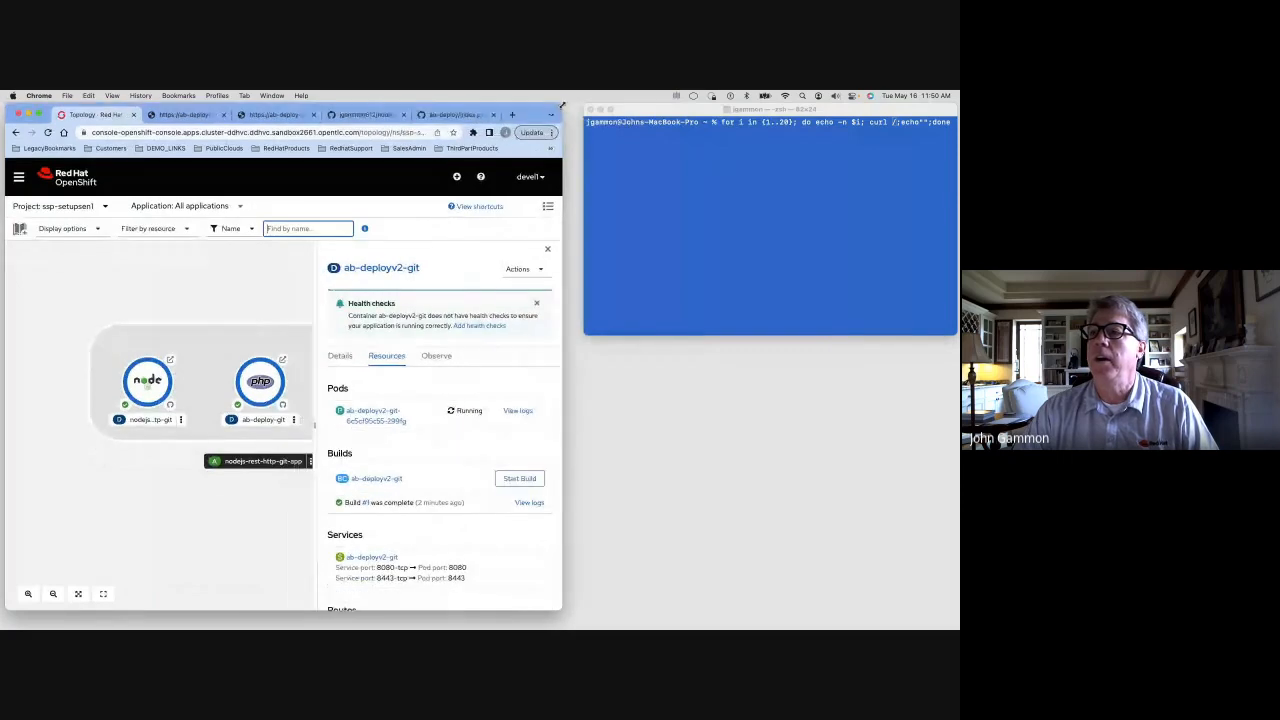
click(686, 127)
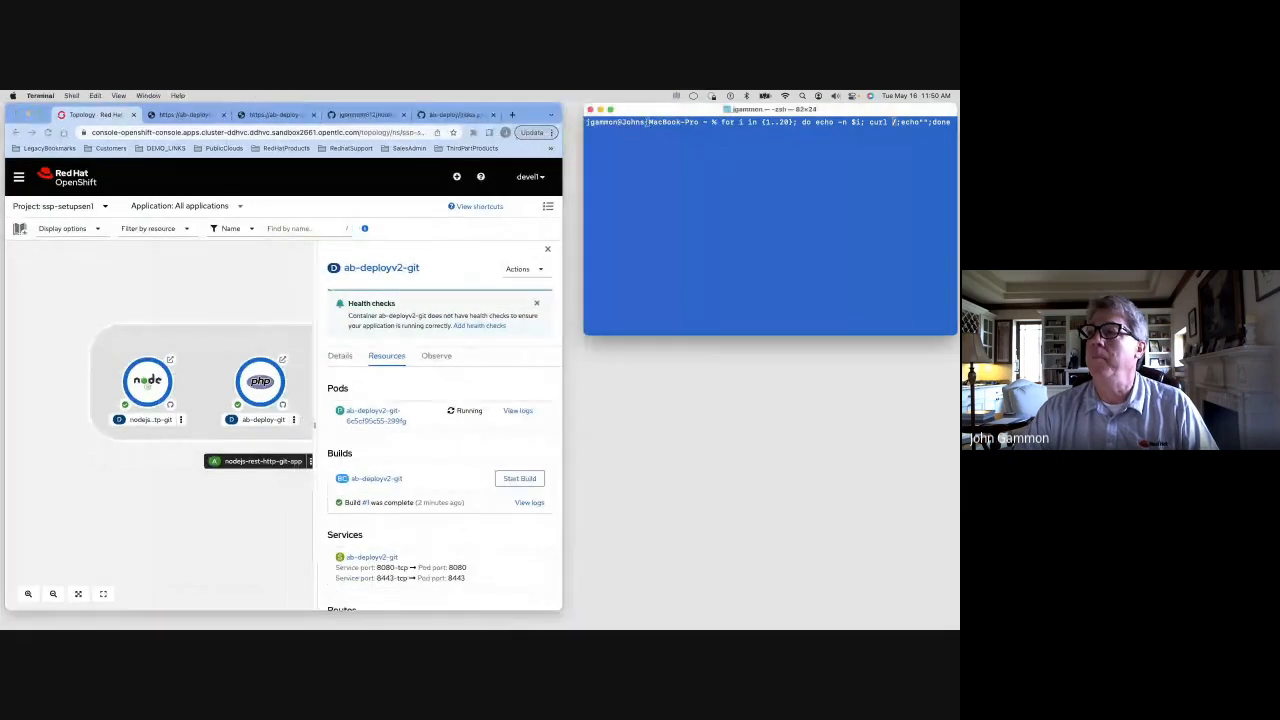
right_click(748, 122)
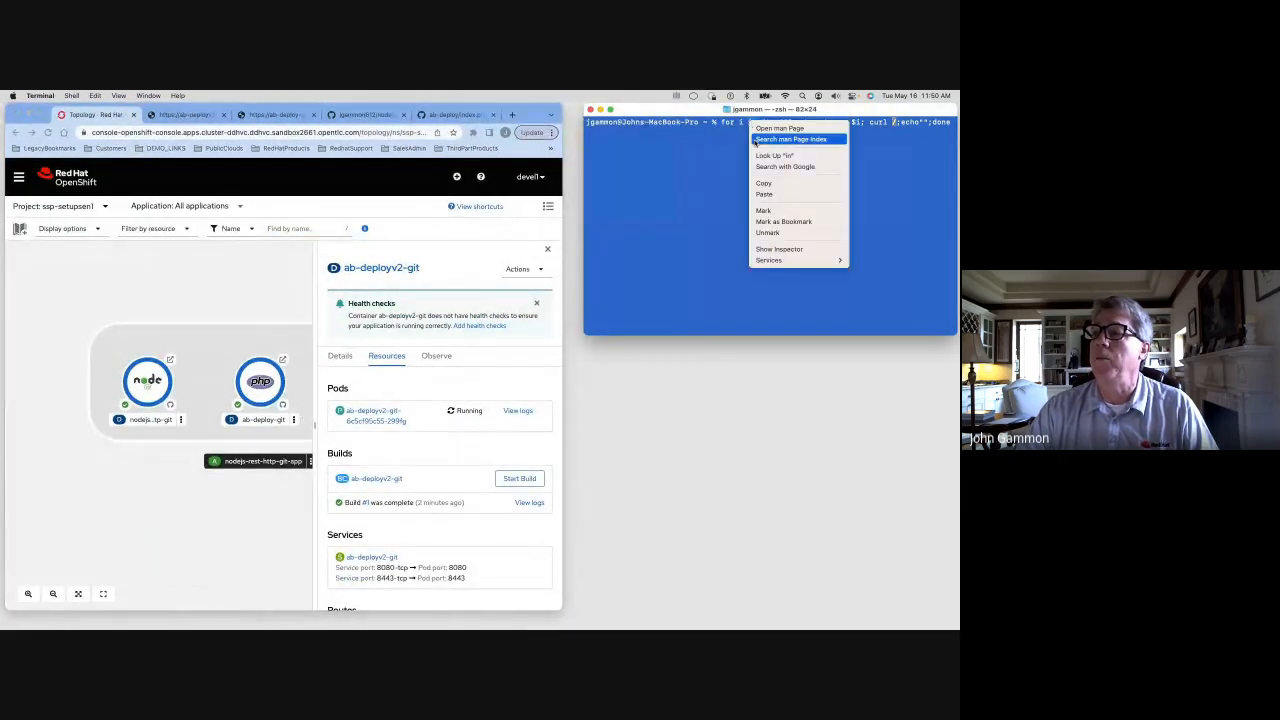
click(766, 194)
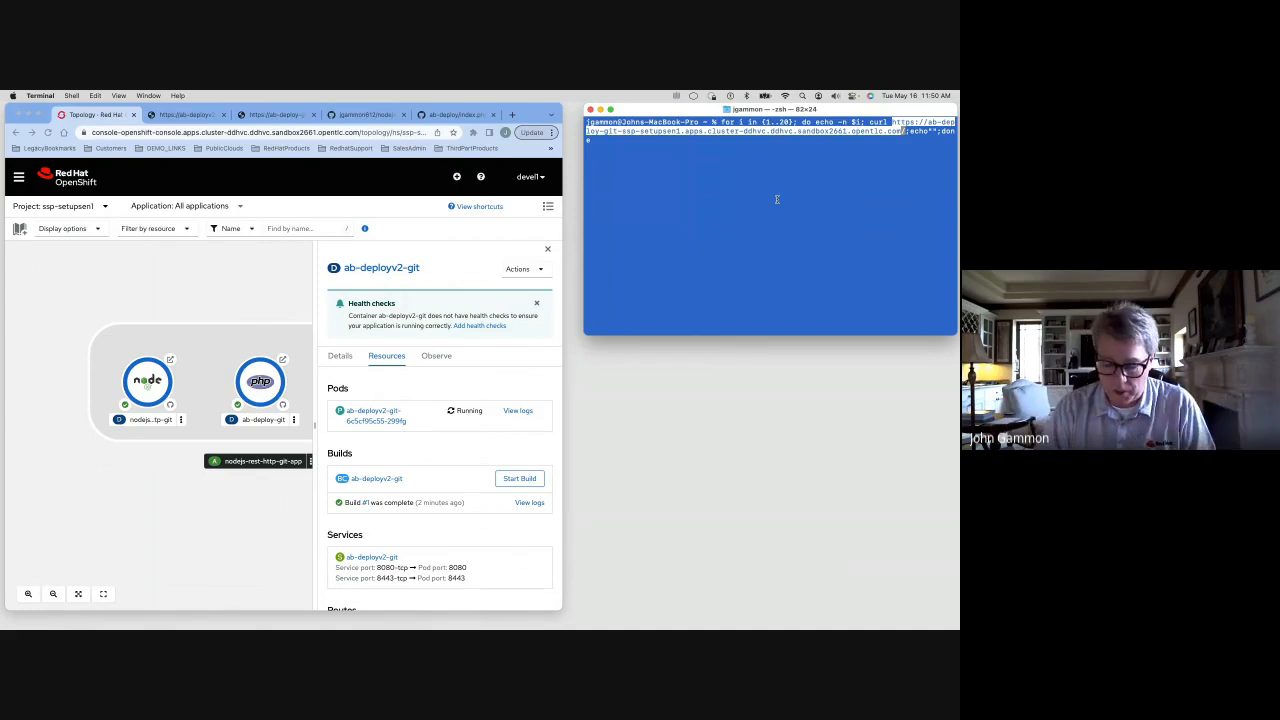
key(Return)
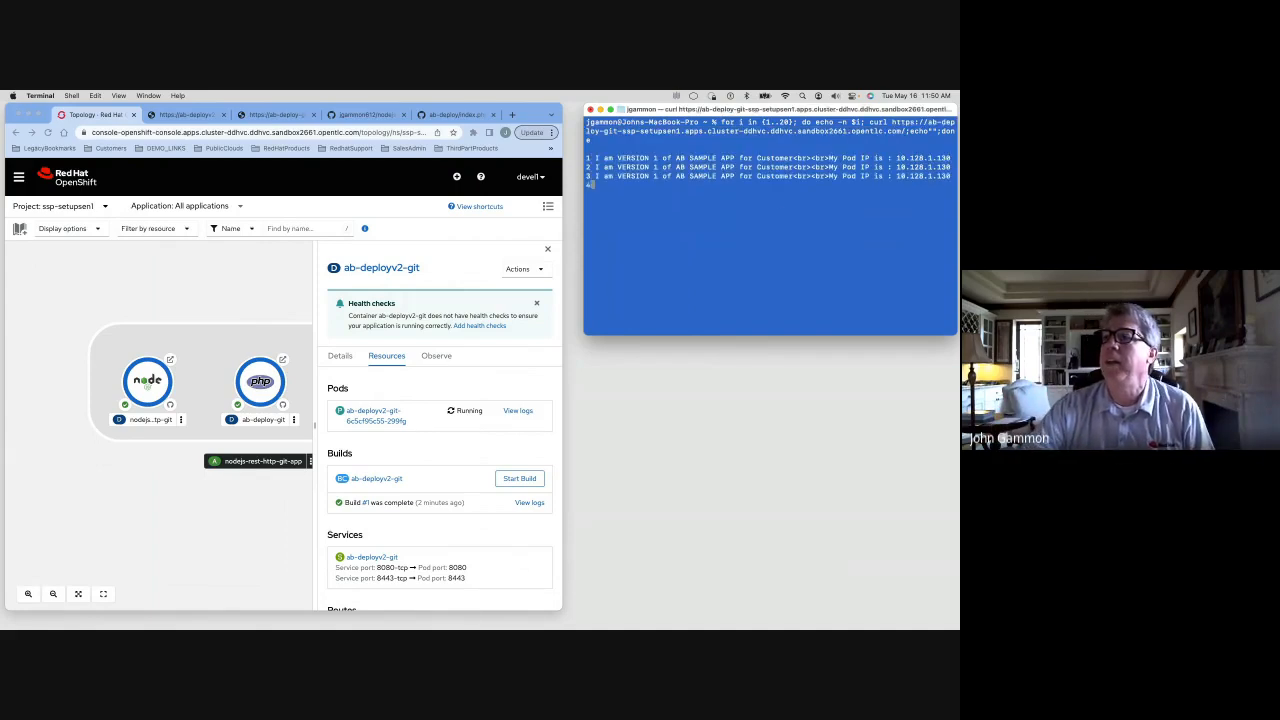